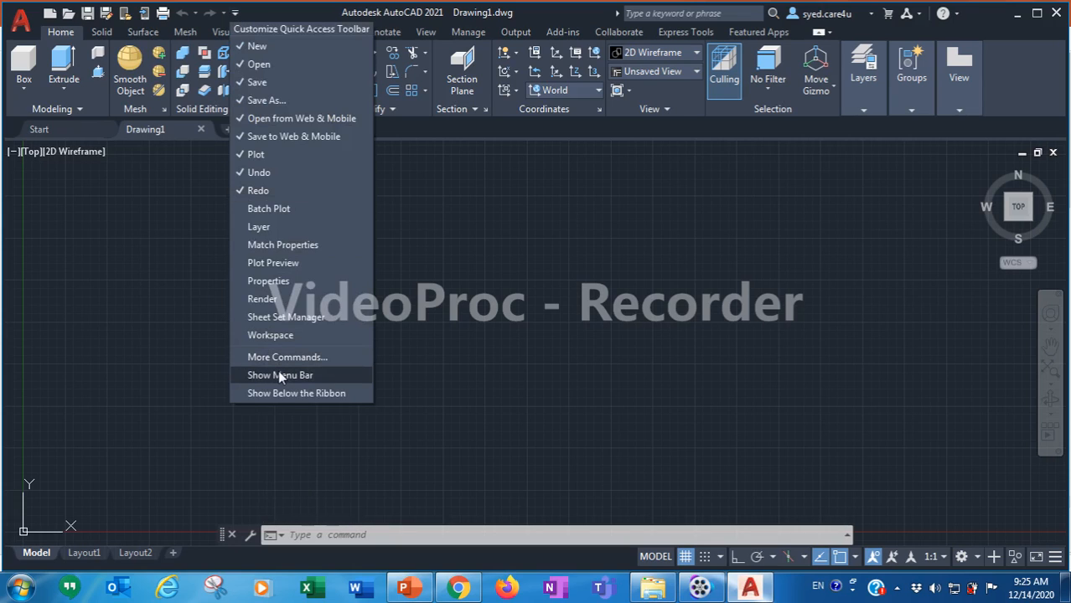
Show the menu bar and configure the drawing units to 0.00 length precision with an insertion scale in millimeters
click(284, 375)
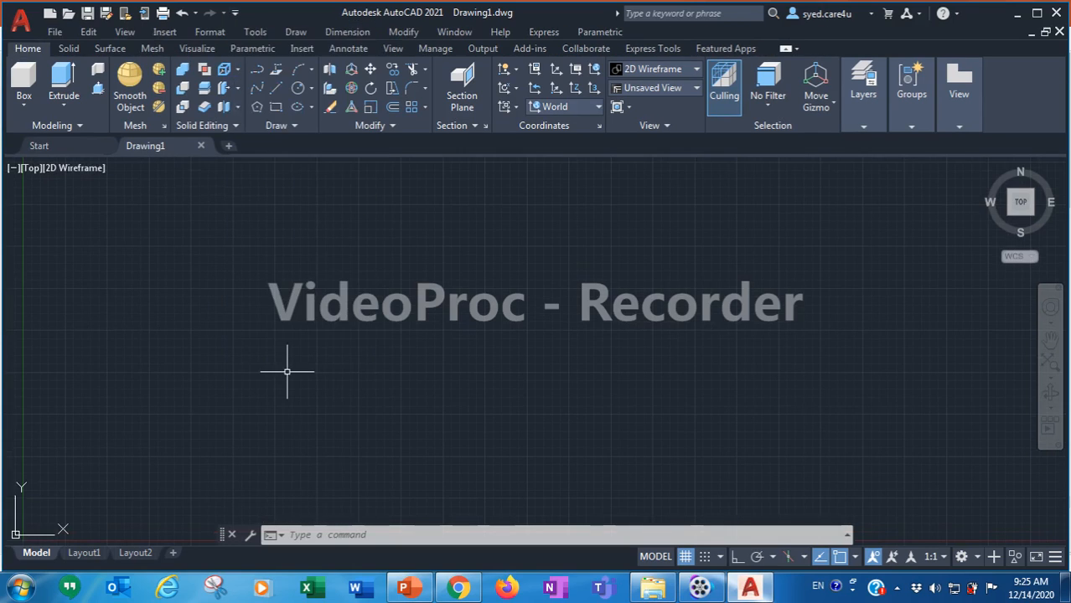
click(226, 32)
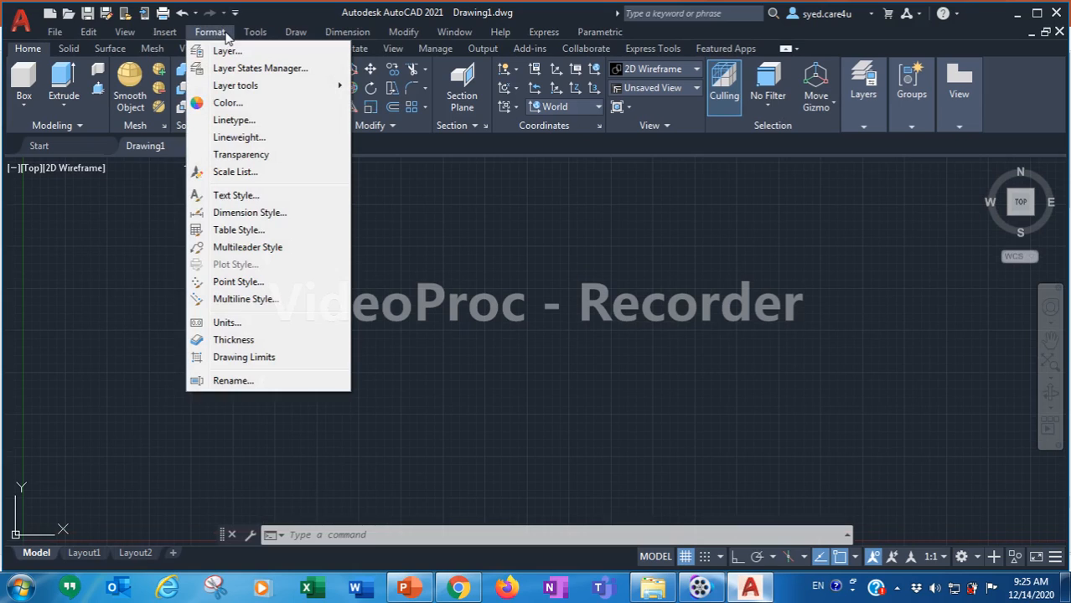
click(242, 327)
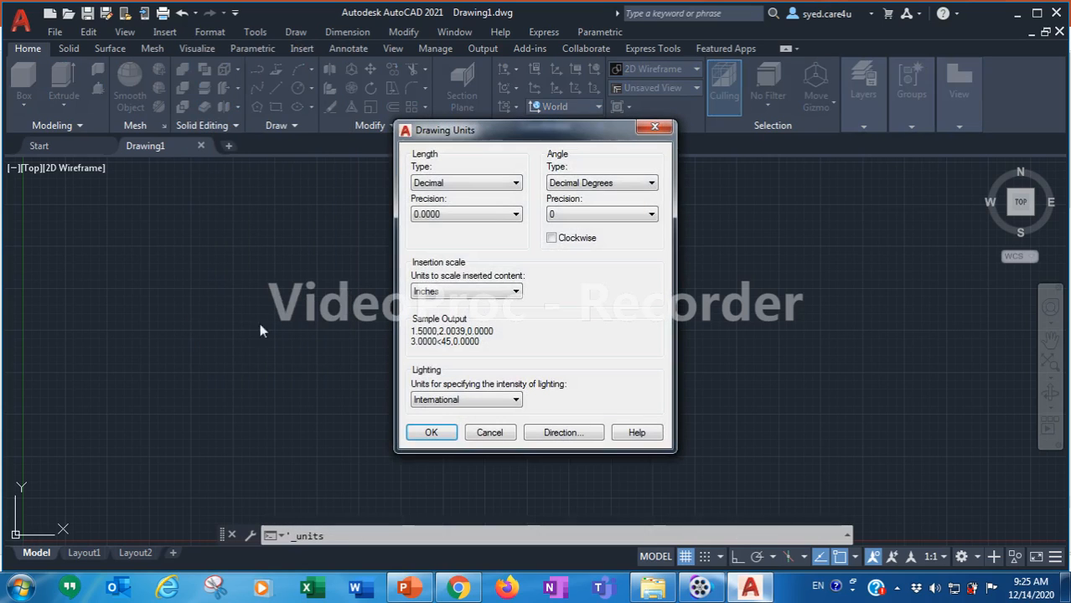
click(444, 216)
click(444, 249)
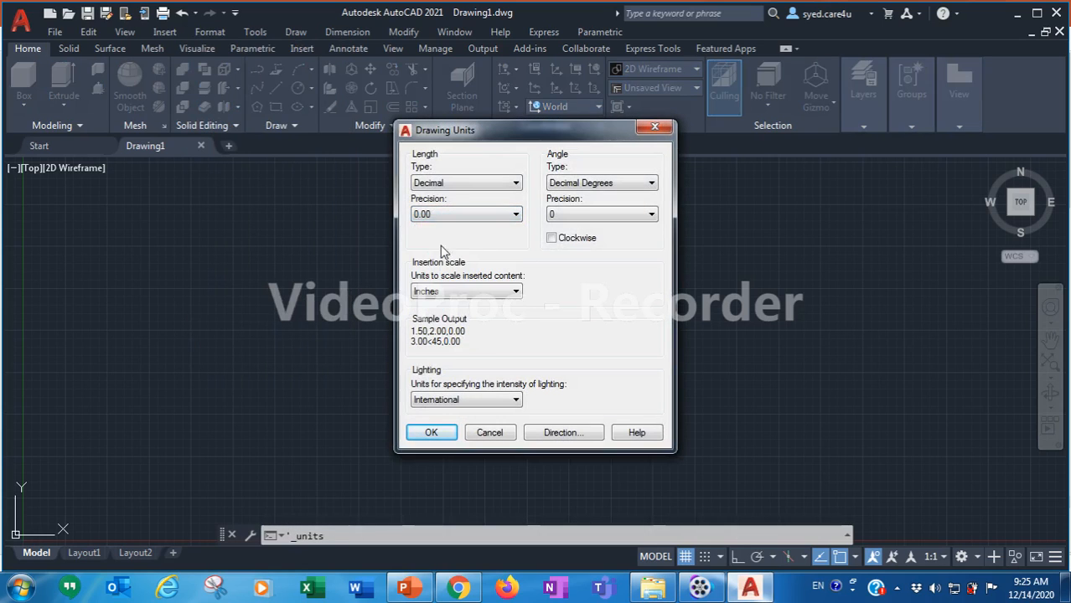
click(442, 292)
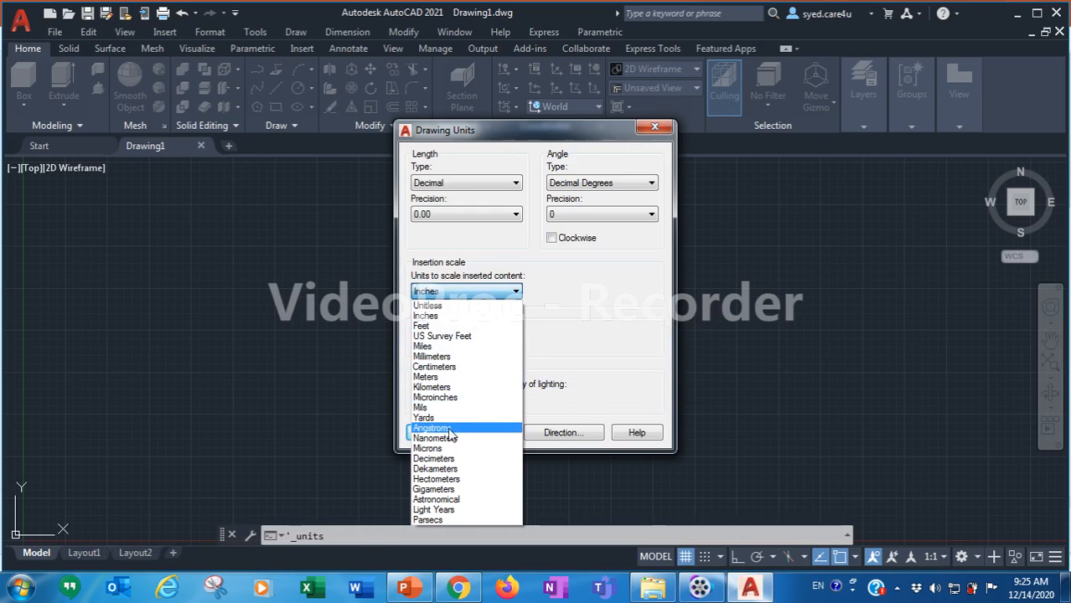
click(447, 357)
click(431, 432)
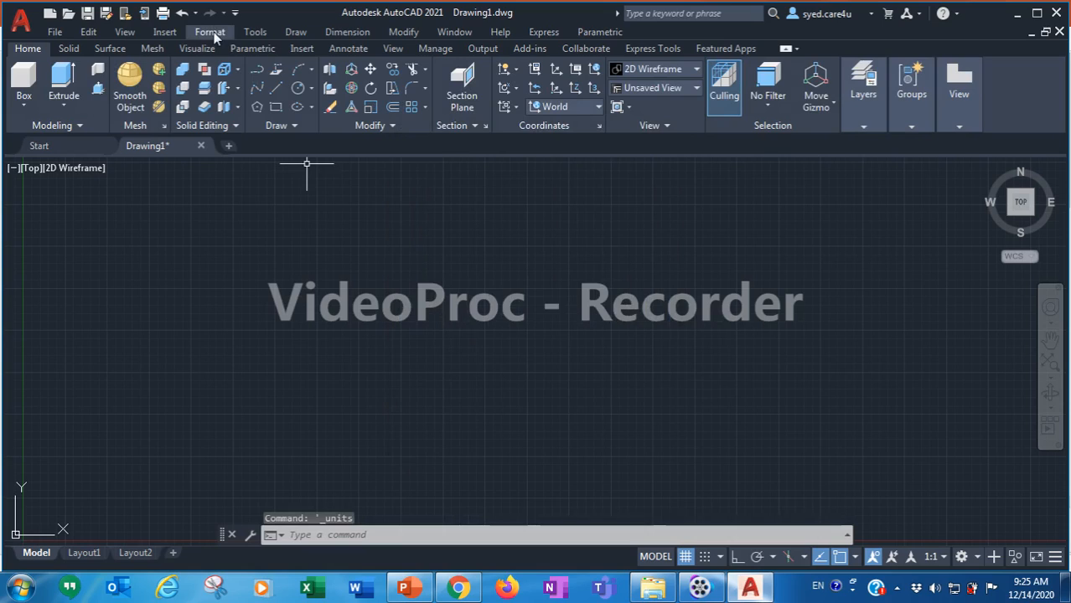
Set the drawing limits from lower left corner 0,0 to upper right corner 500,500
click(210, 32)
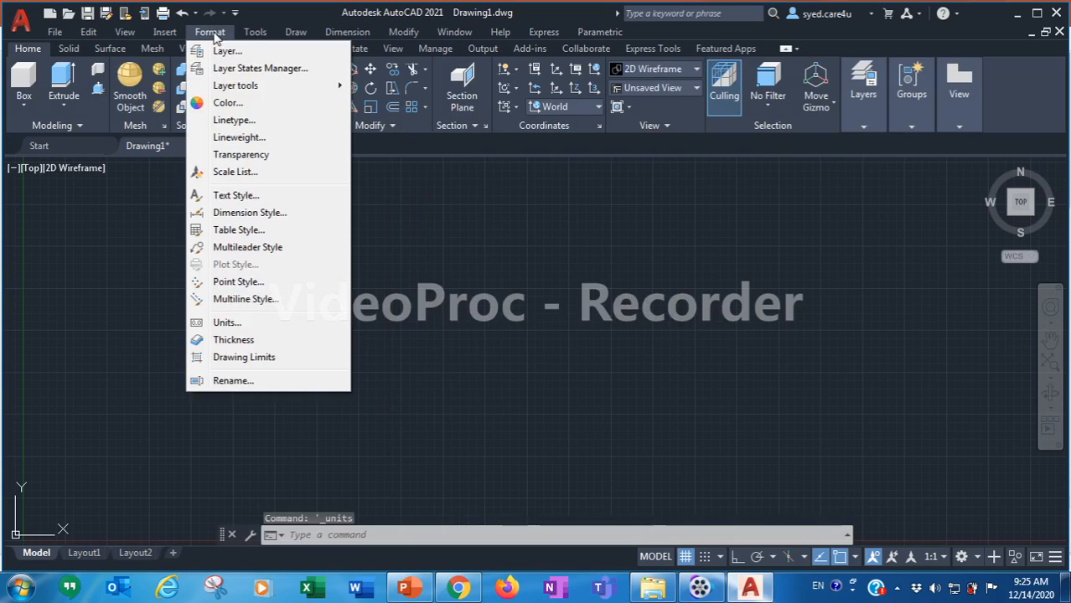
click(243, 357)
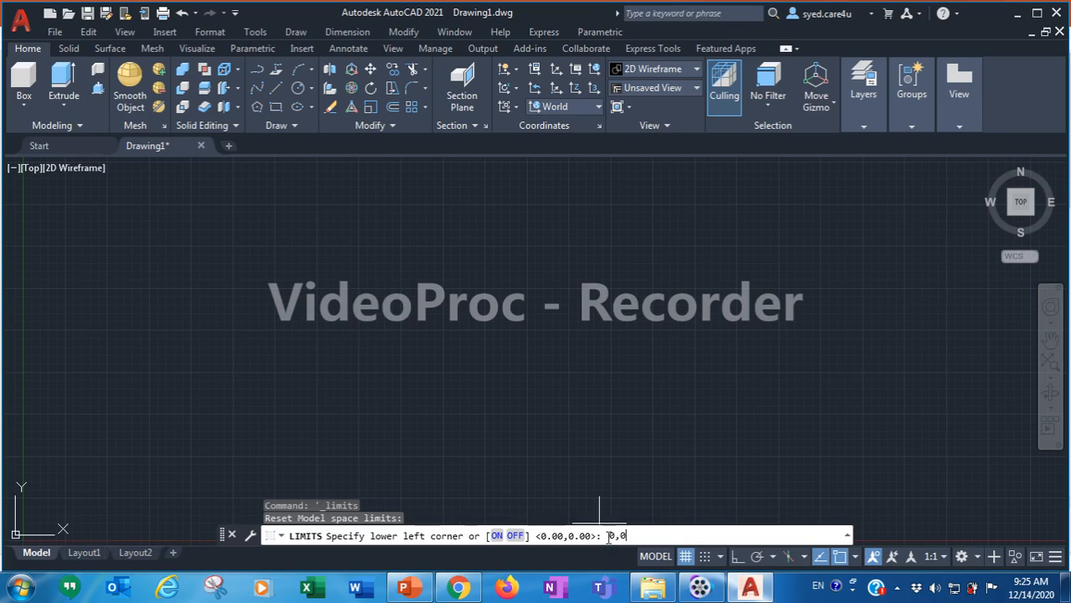
key(Return)
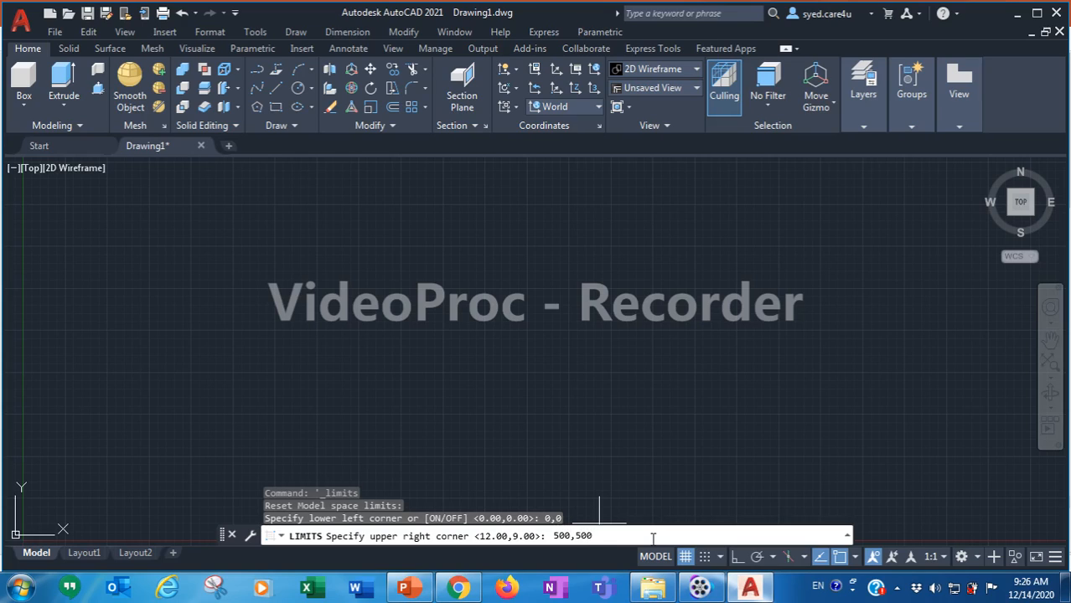
key(Return)
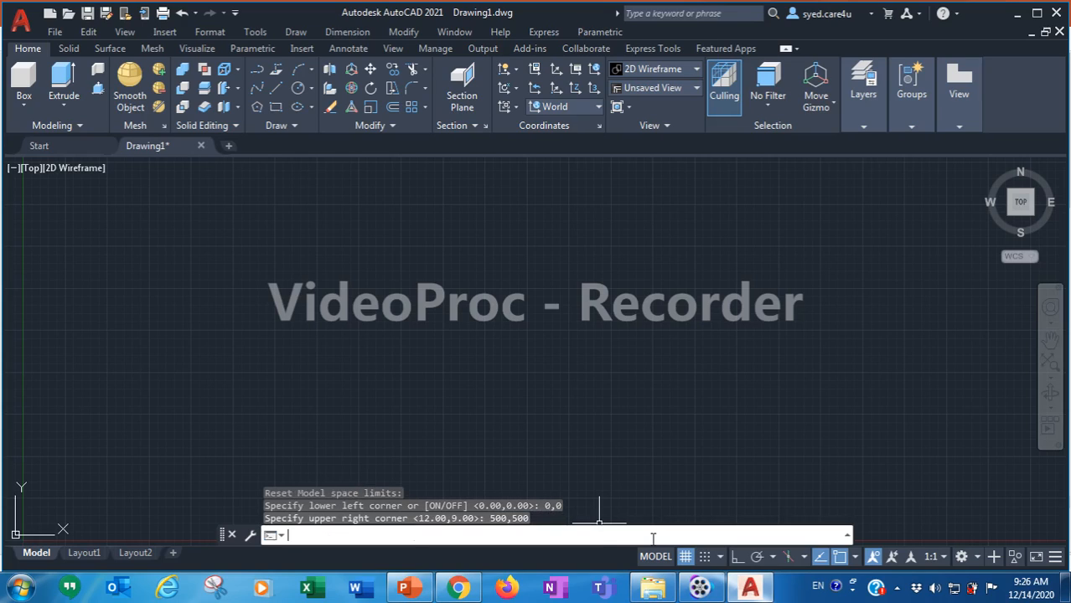
Switch the workspace to Drafting & Annotation and back to 3D Modeling
click(977, 558)
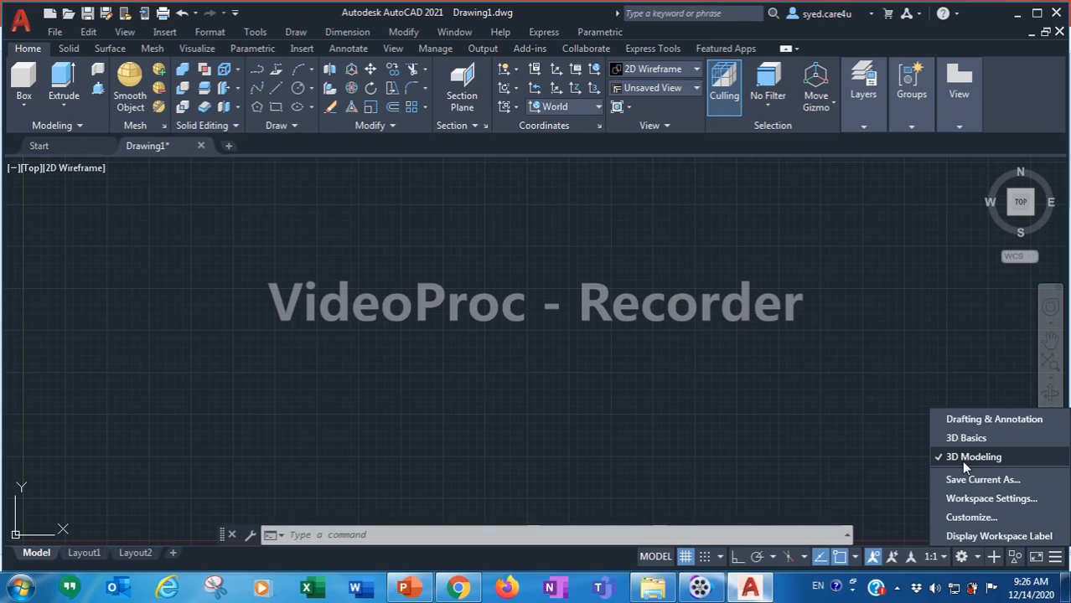
click(955, 421)
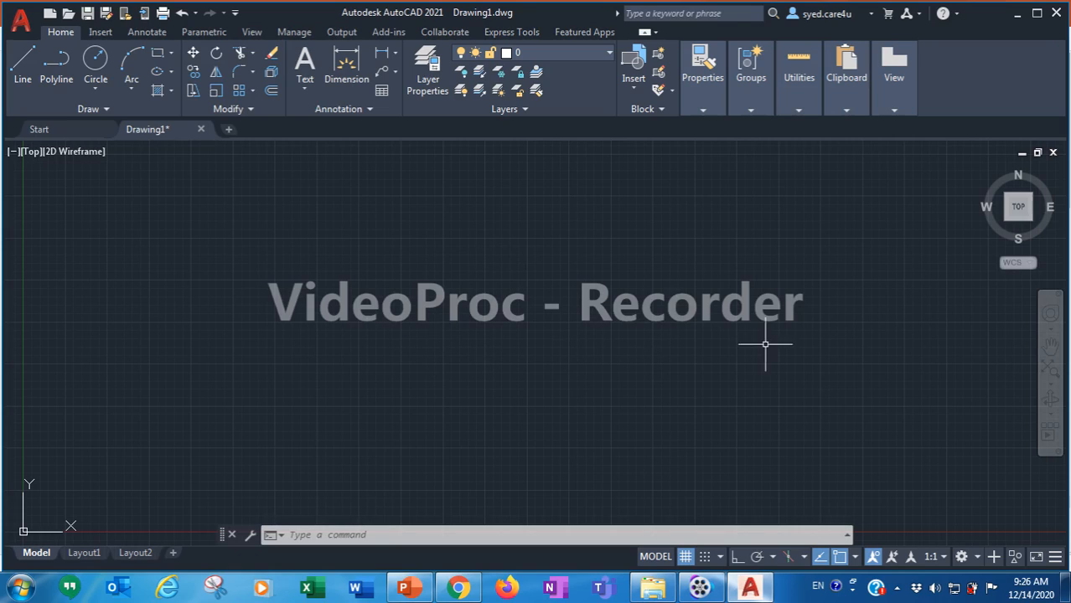
click(977, 560)
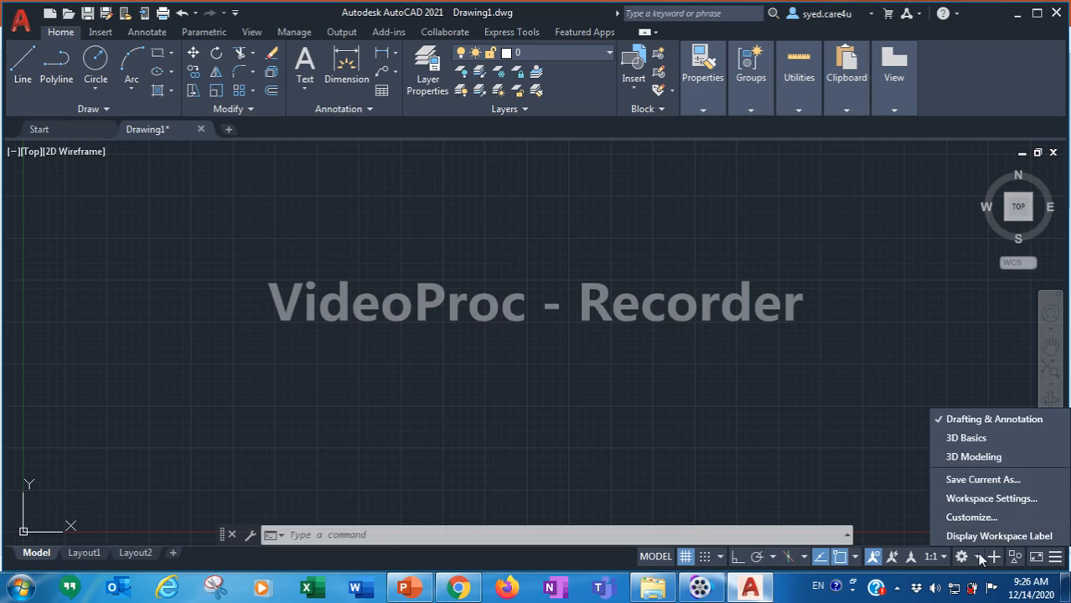
click(973, 456)
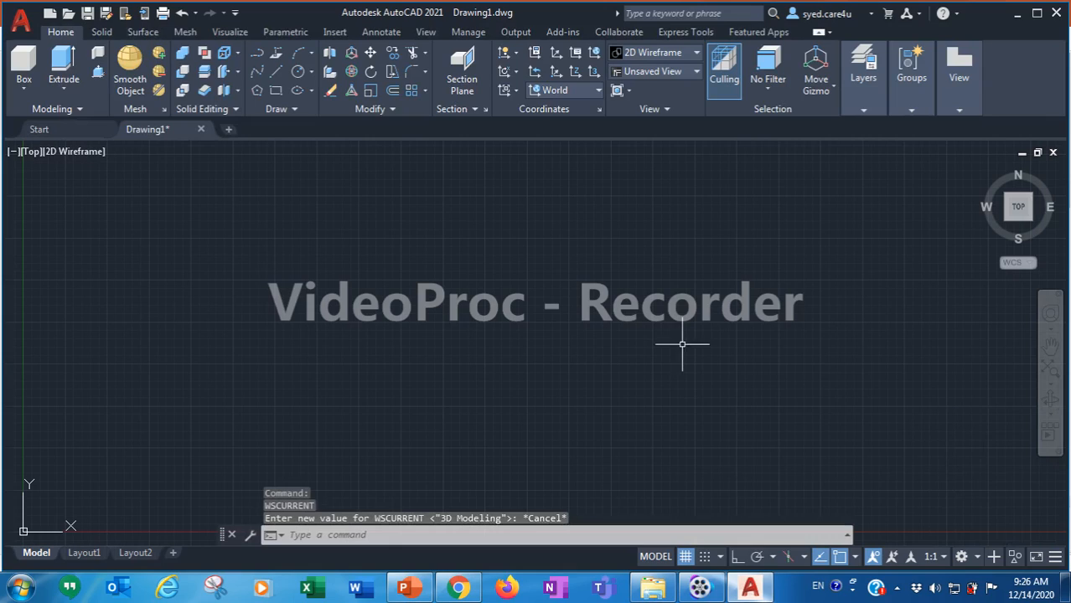
Change the empty drawing's view to SE Isometric
click(684, 73)
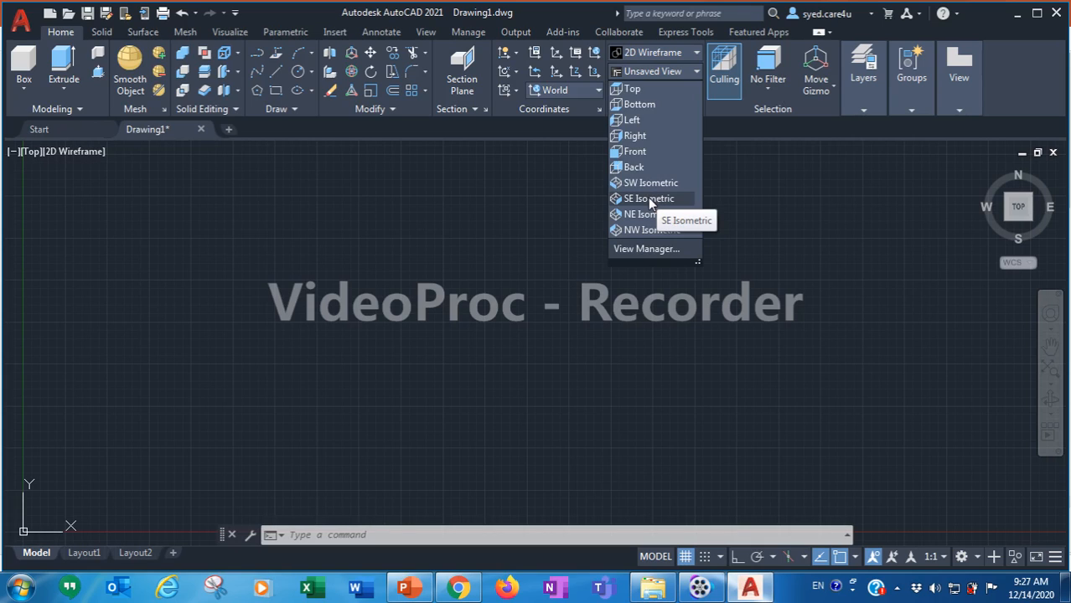
click(649, 199)
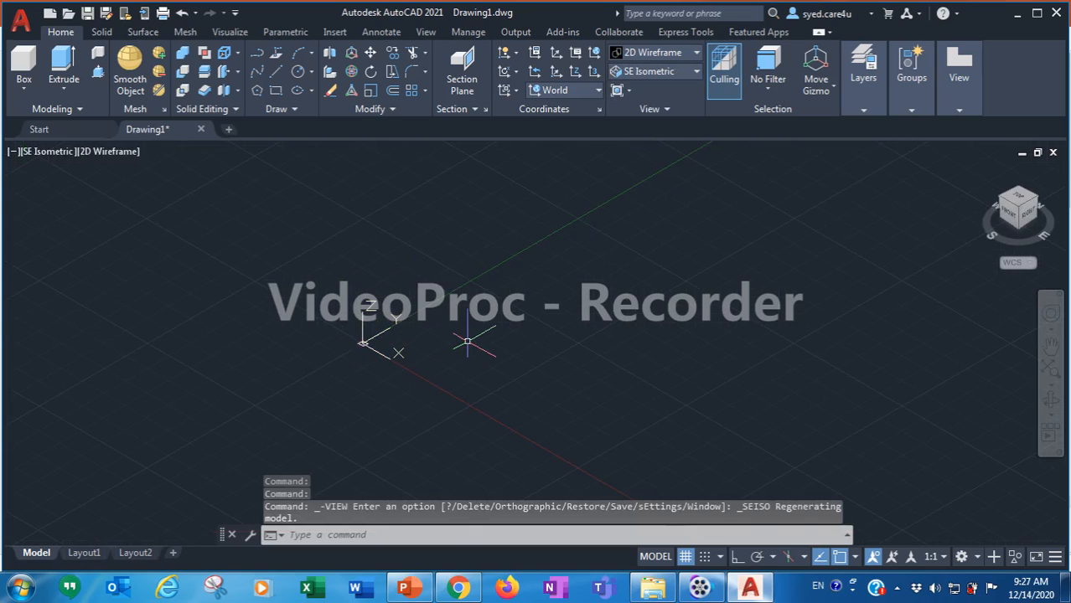
scroll(464, 350, up, 3)
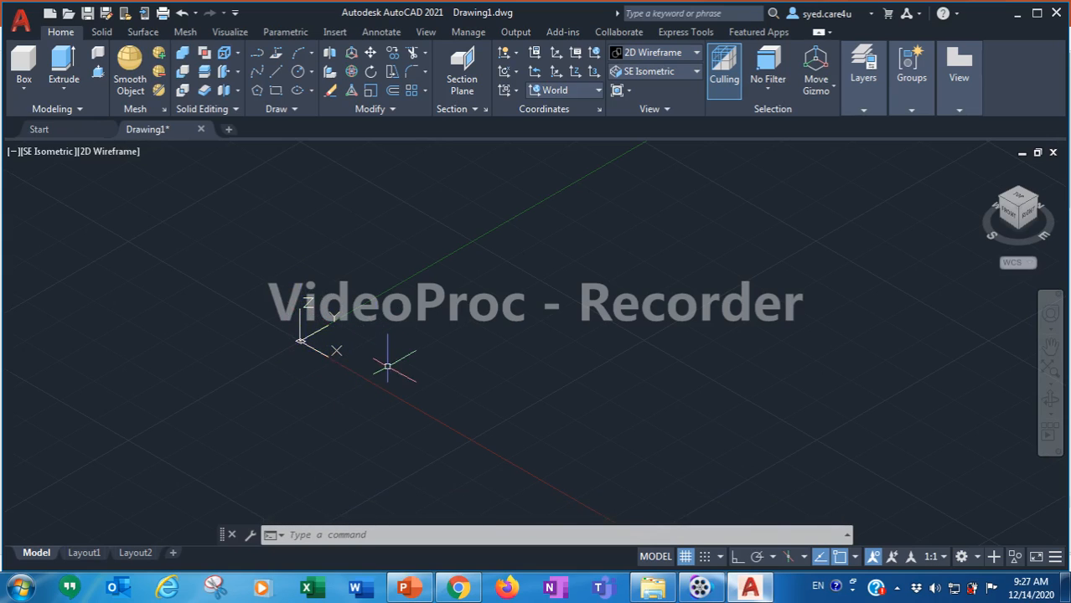
scroll(389, 362, up, 1)
middle_drag(401, 356, 330, 418)
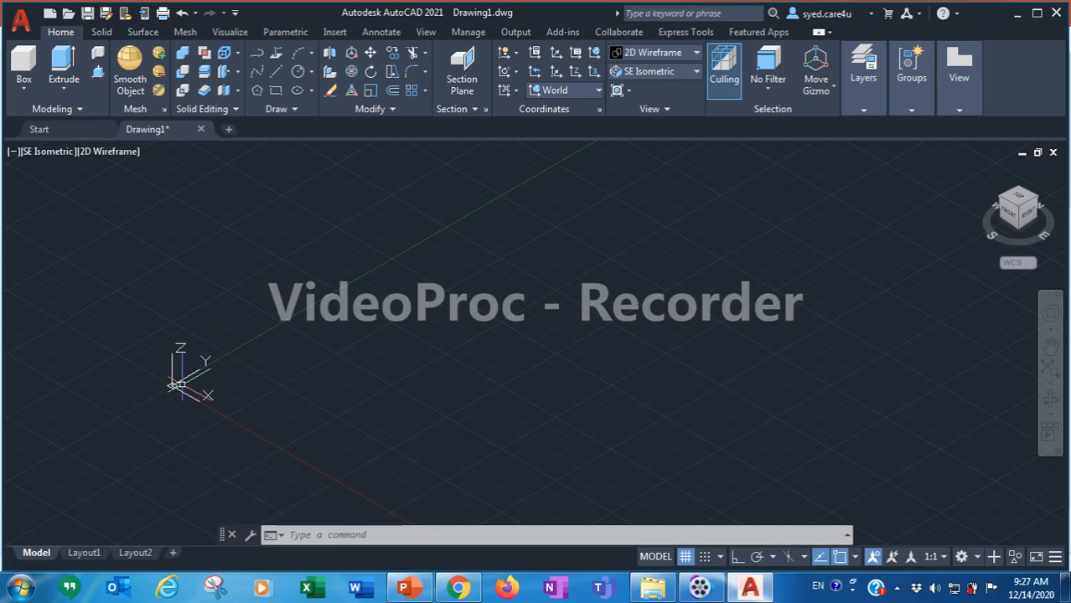
scroll(200, 394, down, 2)
scroll(221, 399, up, 4)
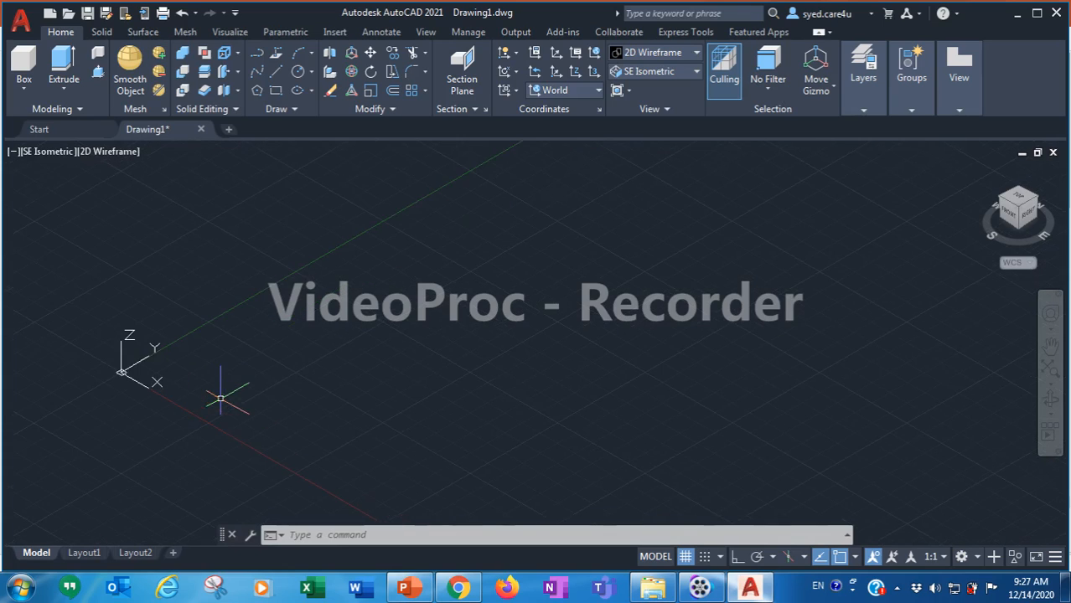
scroll(186, 382, down, 1)
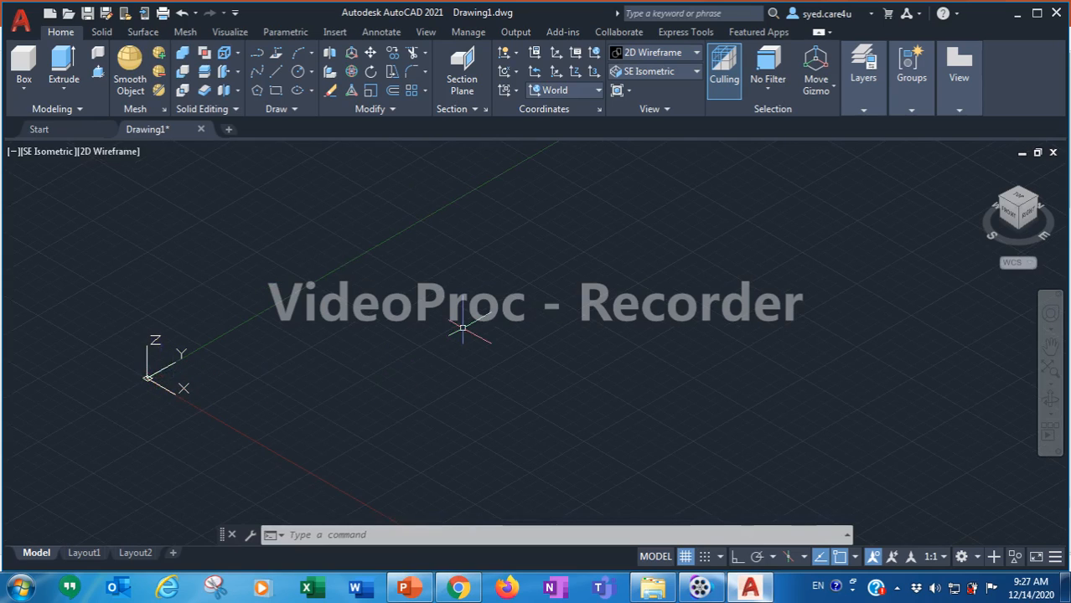
Set the UCSICON display option to Noorigin so the coordinate icon is detached from the origin
text(u)
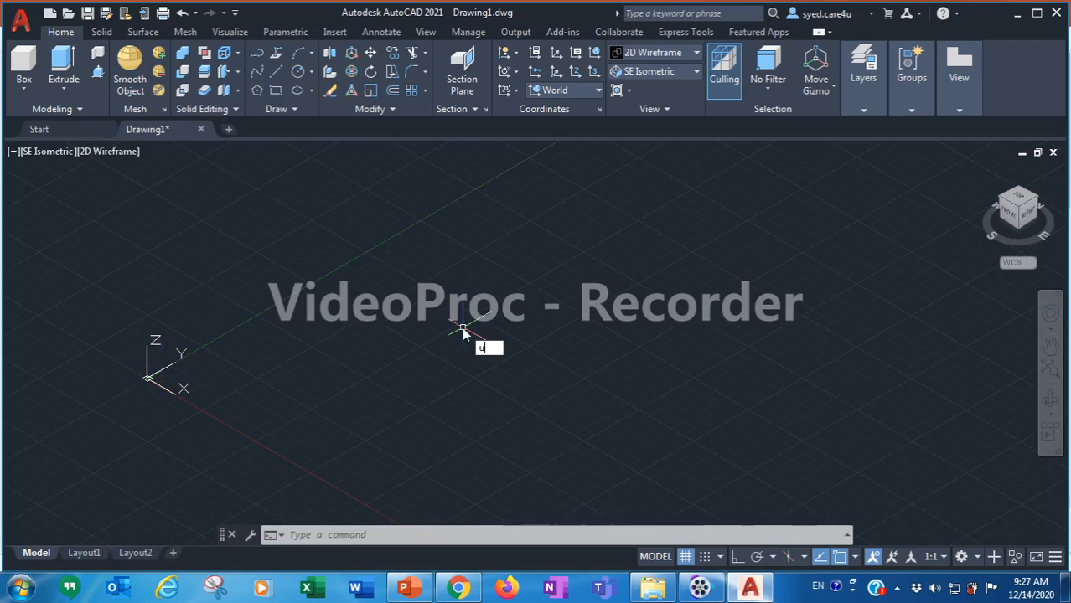
text(c)
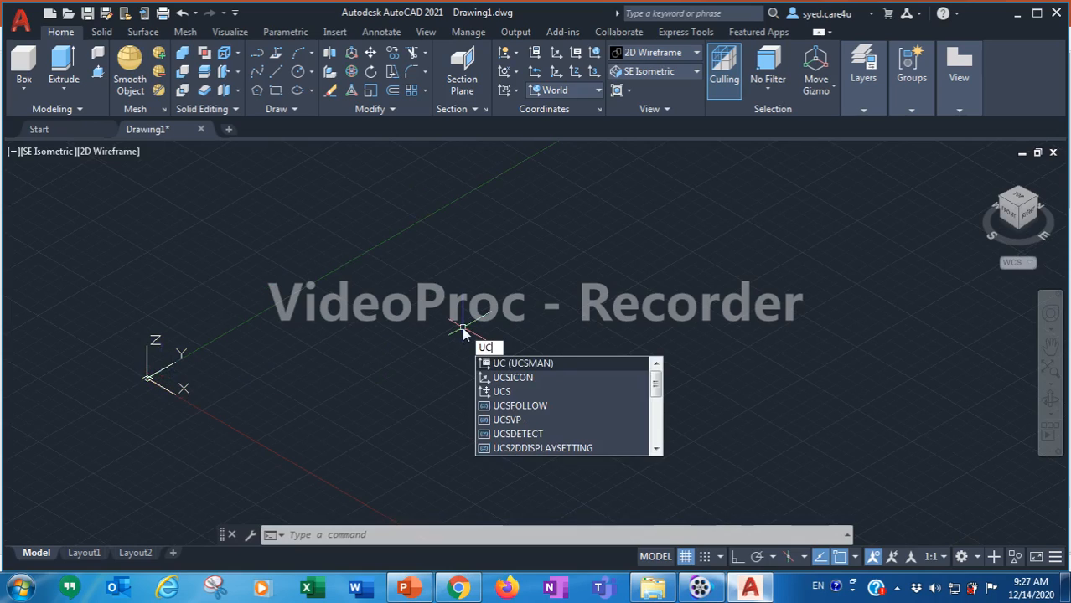
text(s)
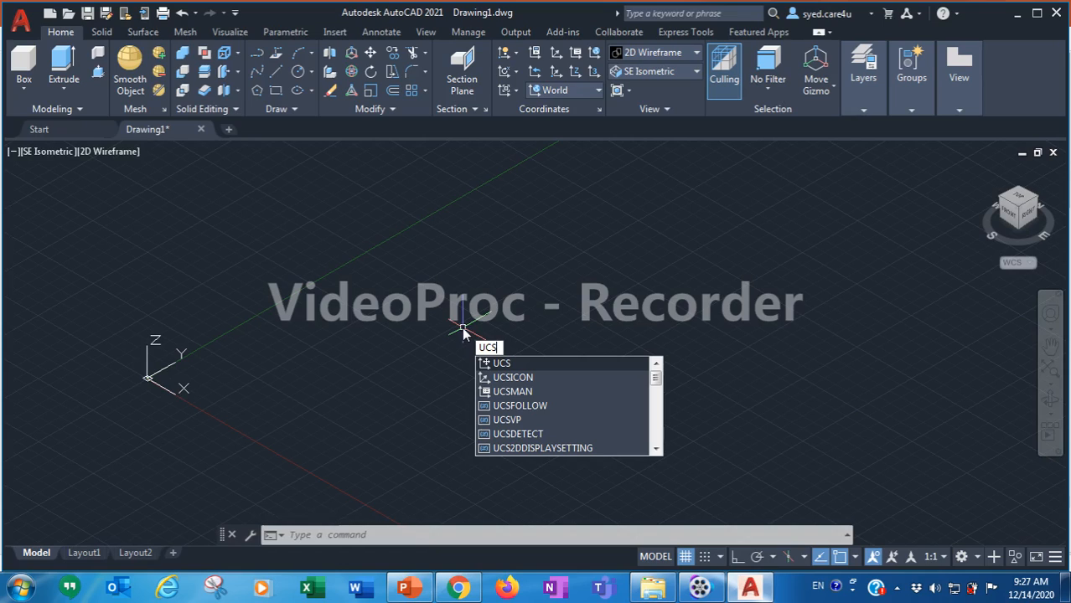
click(515, 377)
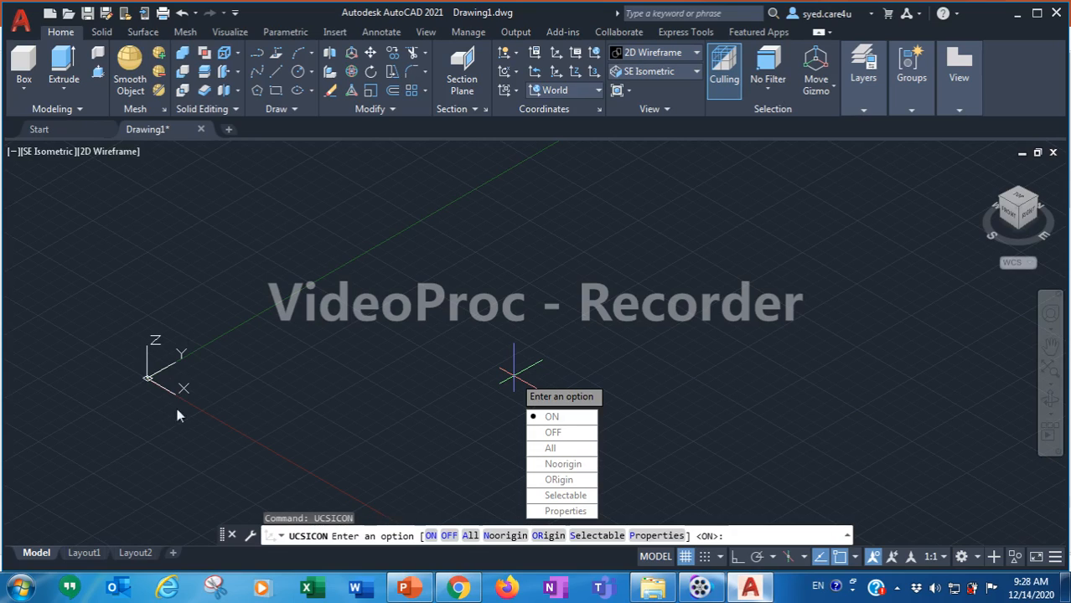
click(560, 464)
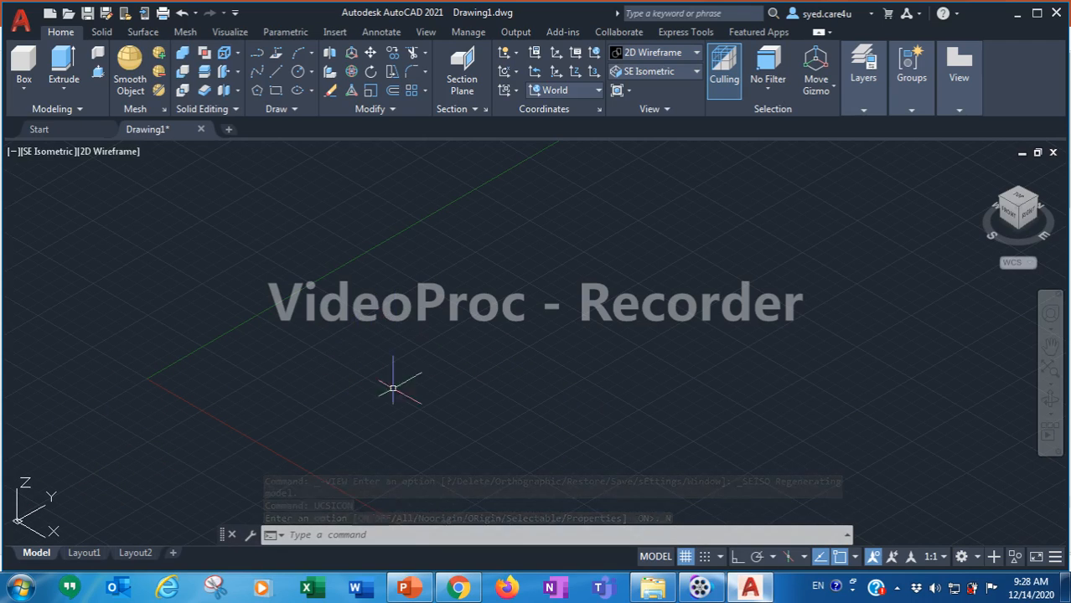
Switch to the PowerPoint presentation and examine the dimensioned isometric drawing of the stepped block
click(404, 588)
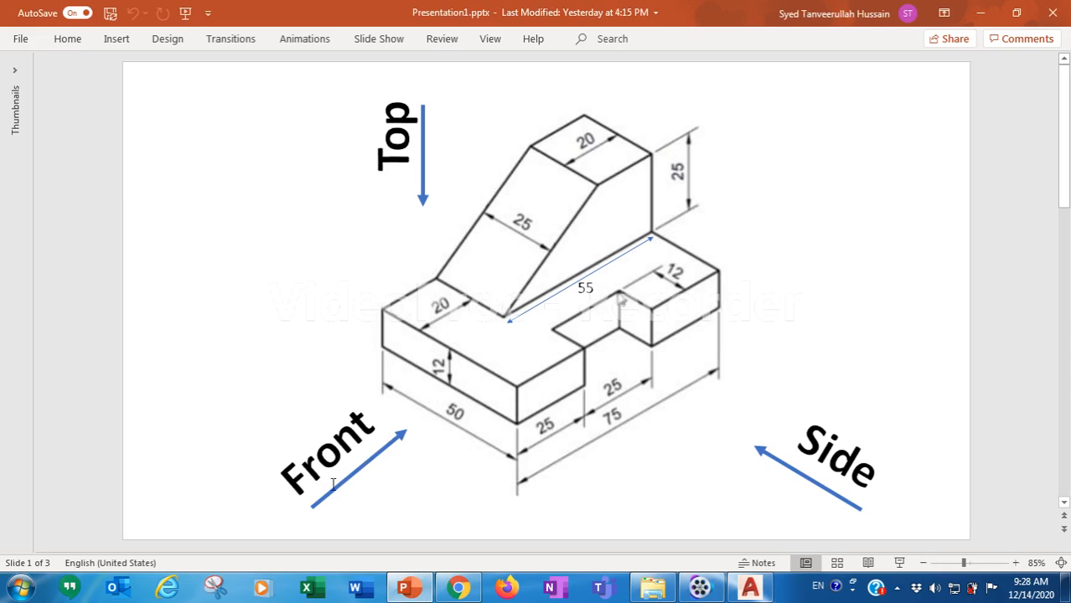
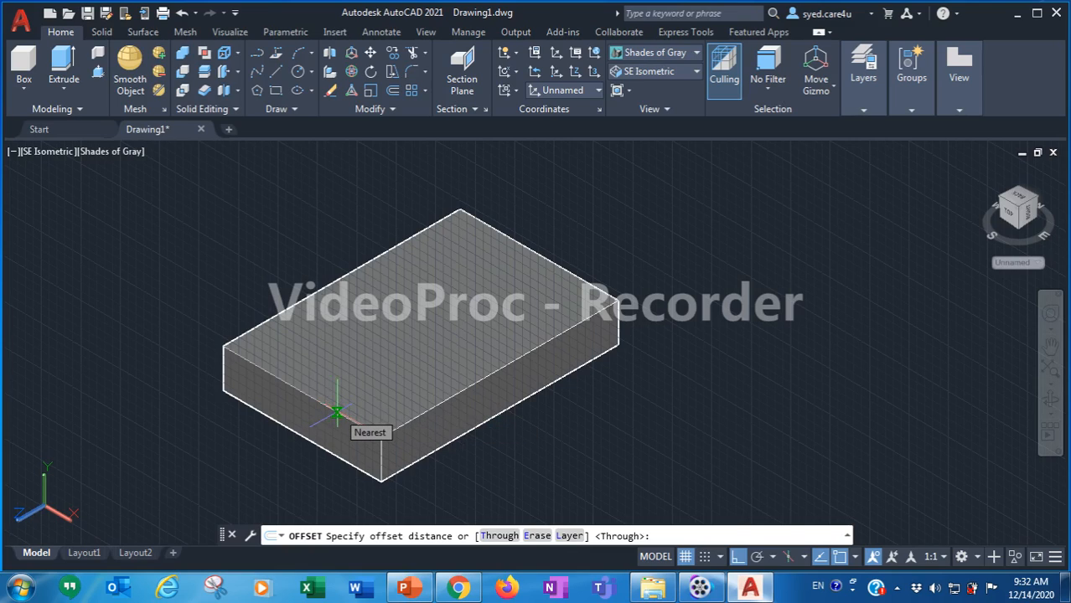
Try to offset the line along the upper front edge of the base block by 25 toward its top face
click(336, 412)
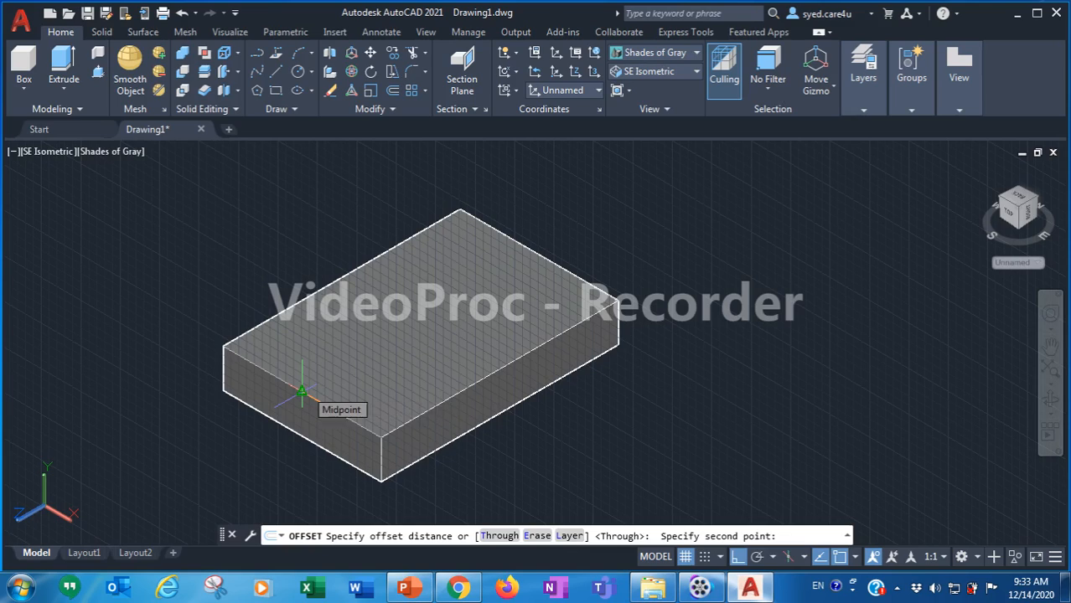
text(25)
key(Return)
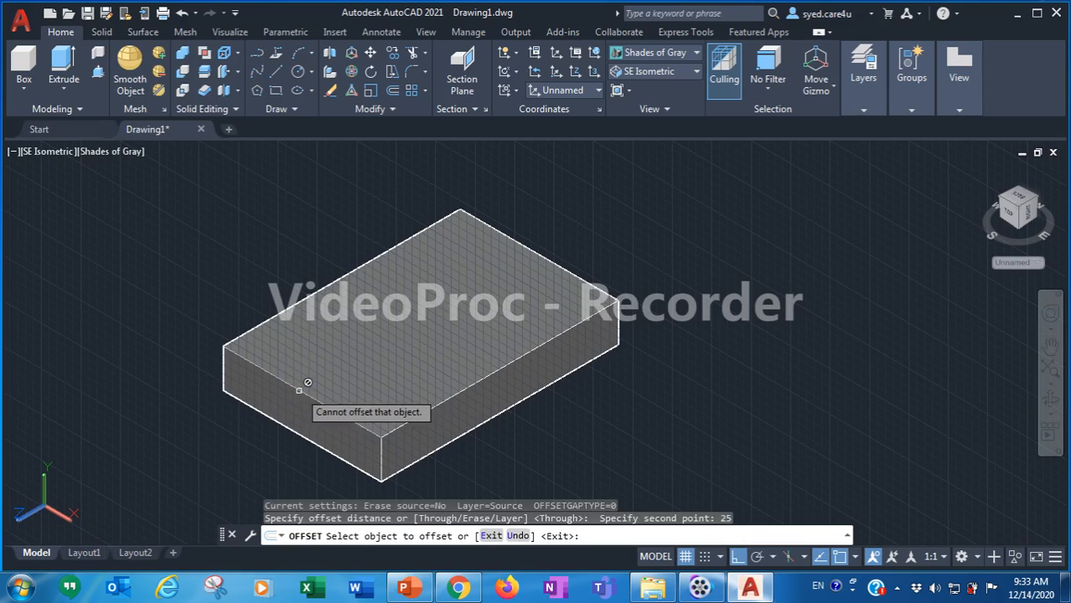
click(299, 389)
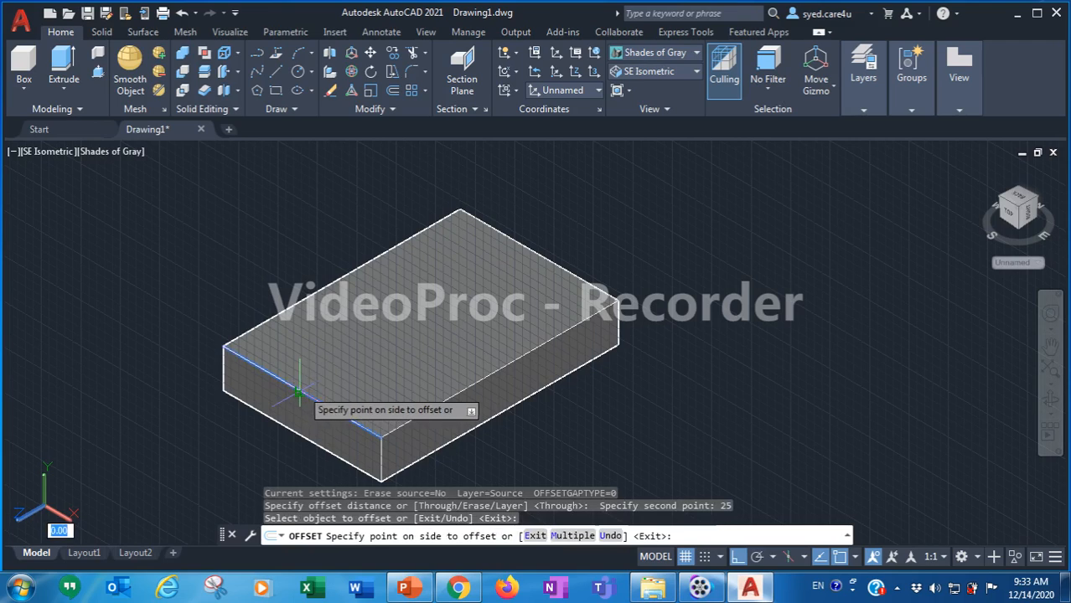
click(409, 339)
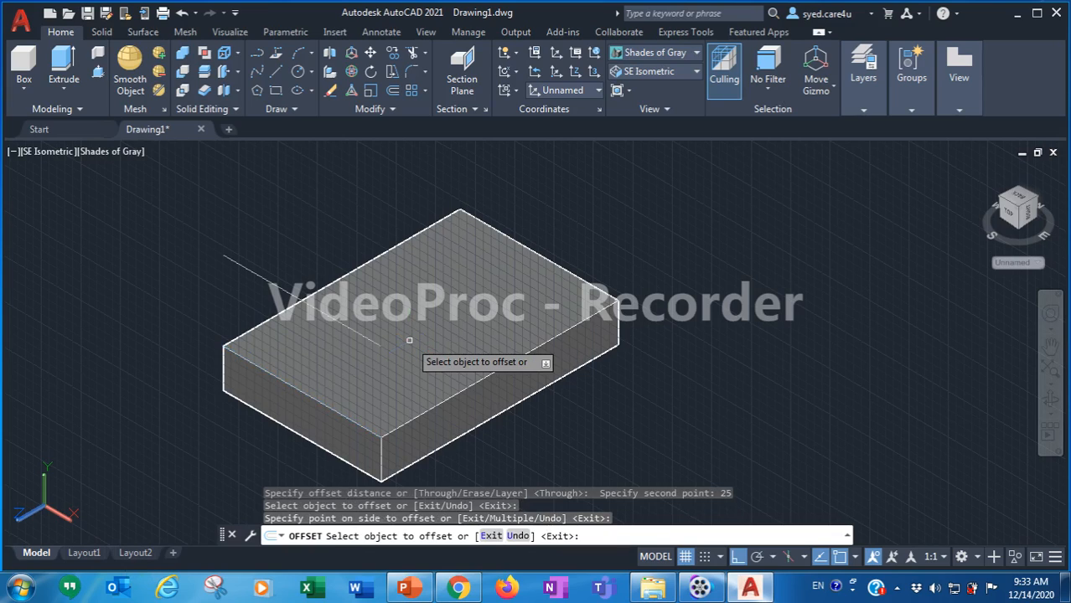
click(281, 289)
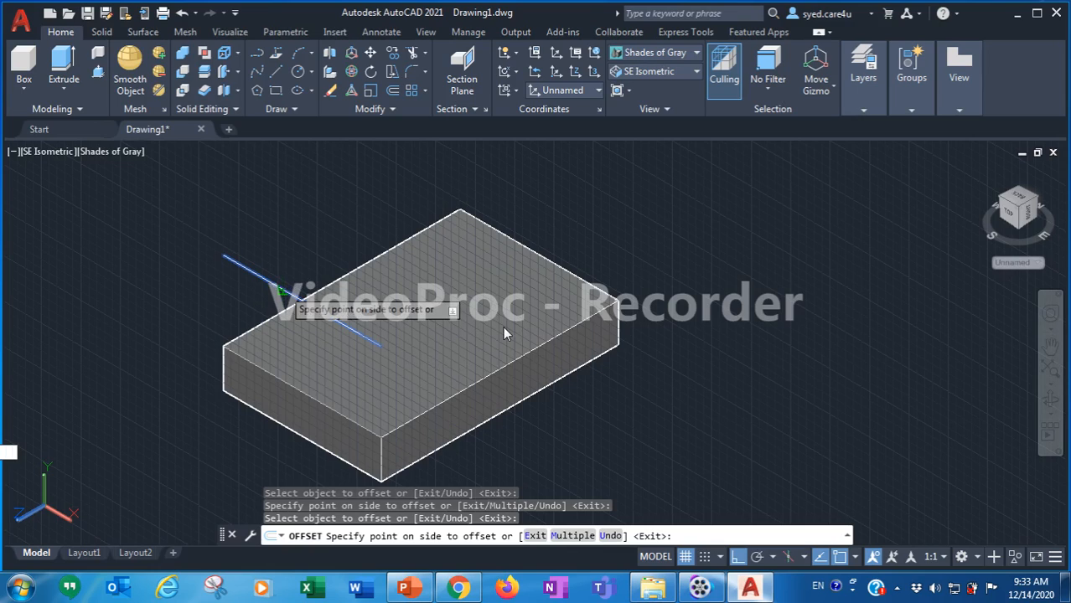
key(Escape)
key(Escape)
key(Escape)
key(Escape)
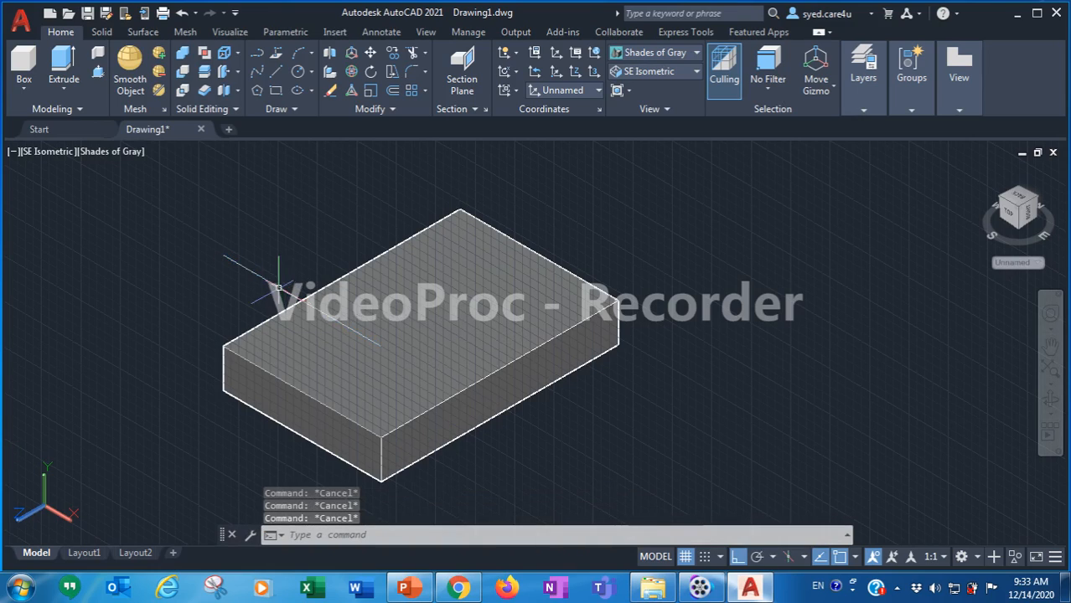
Erase the misplaced offset line above the base block
click(279, 287)
key(Delete)
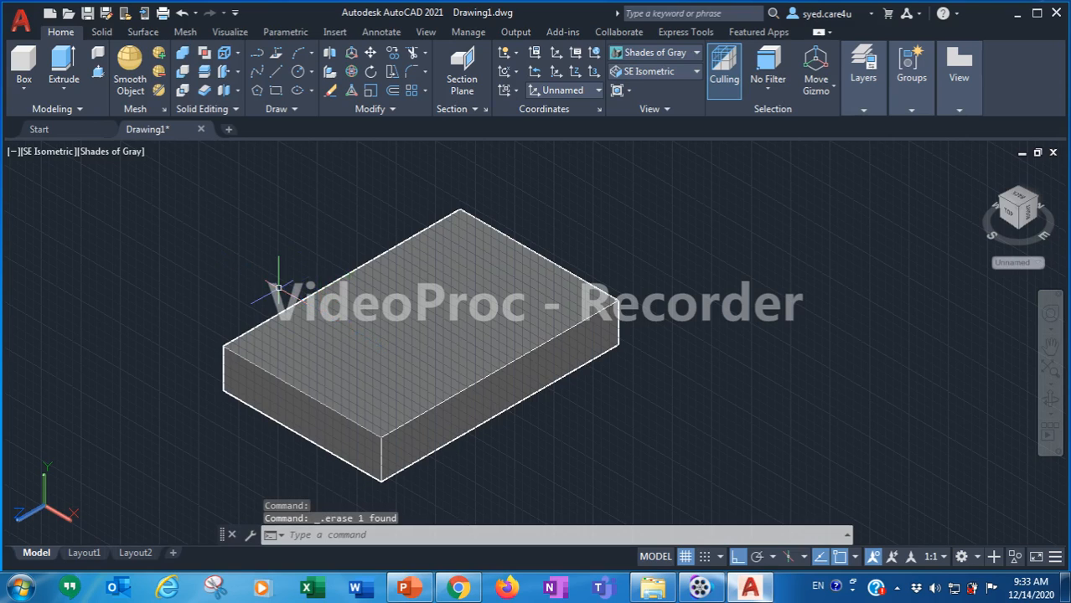
click(466, 252)
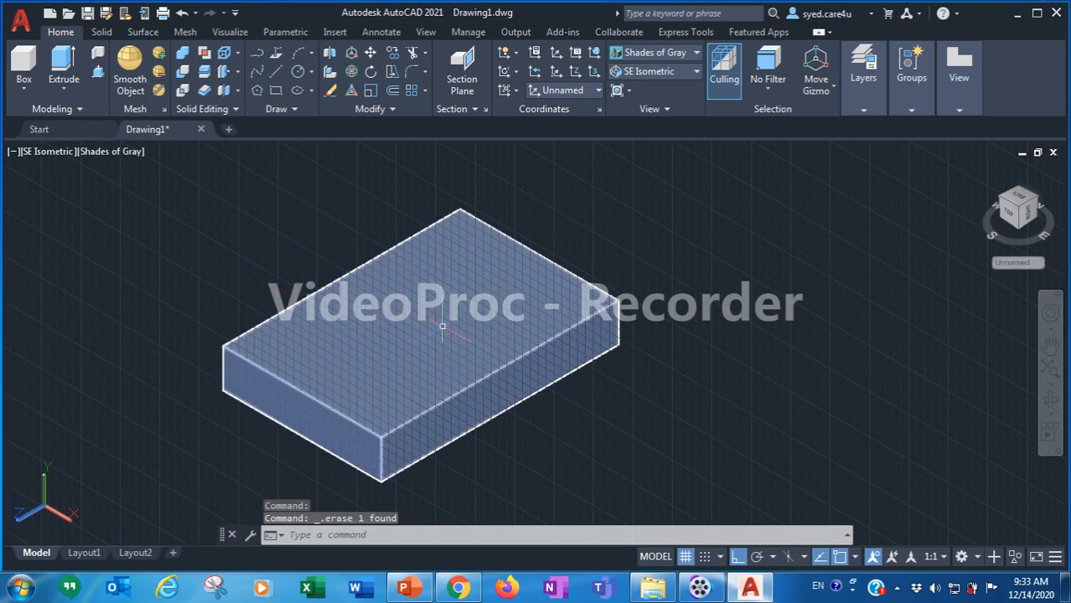
Check the notch dimensions on the PowerPoint slide, return to AutoCAD and set the coordinate system to the Top UCS
click(409, 590)
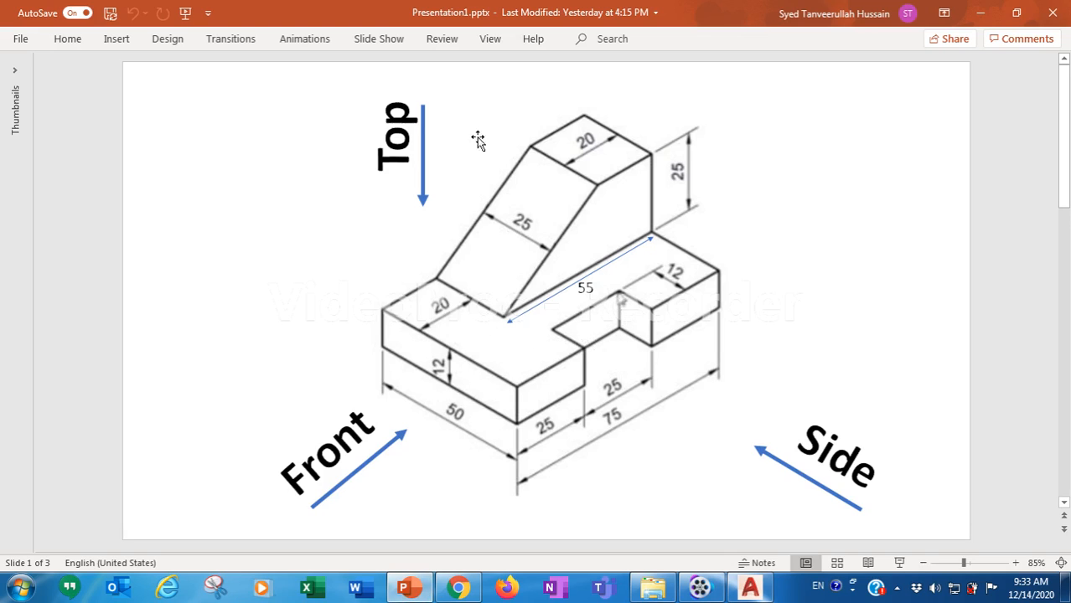
click(407, 589)
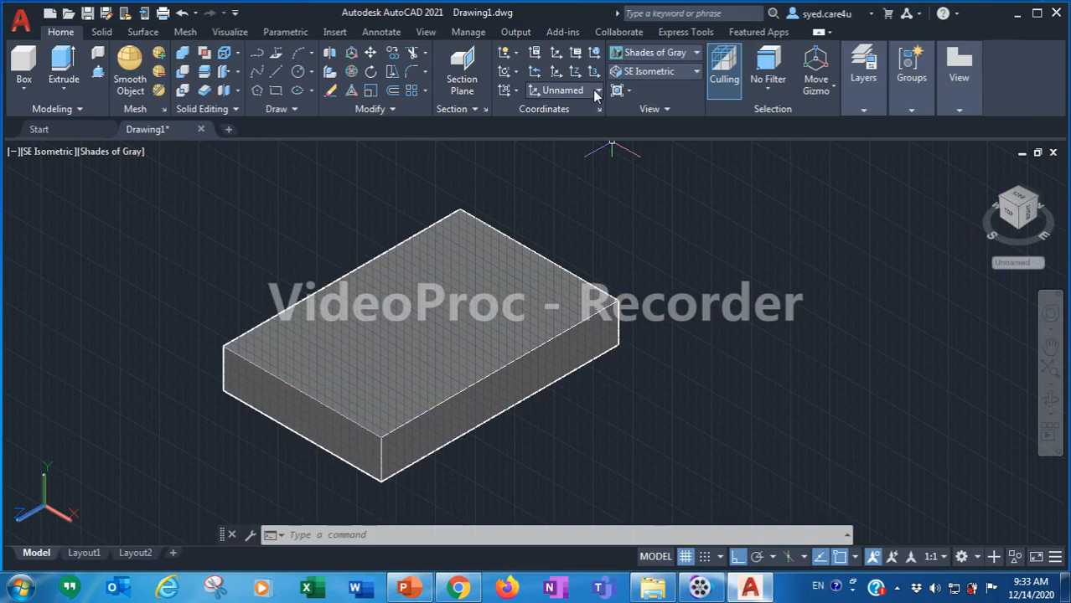
click(595, 92)
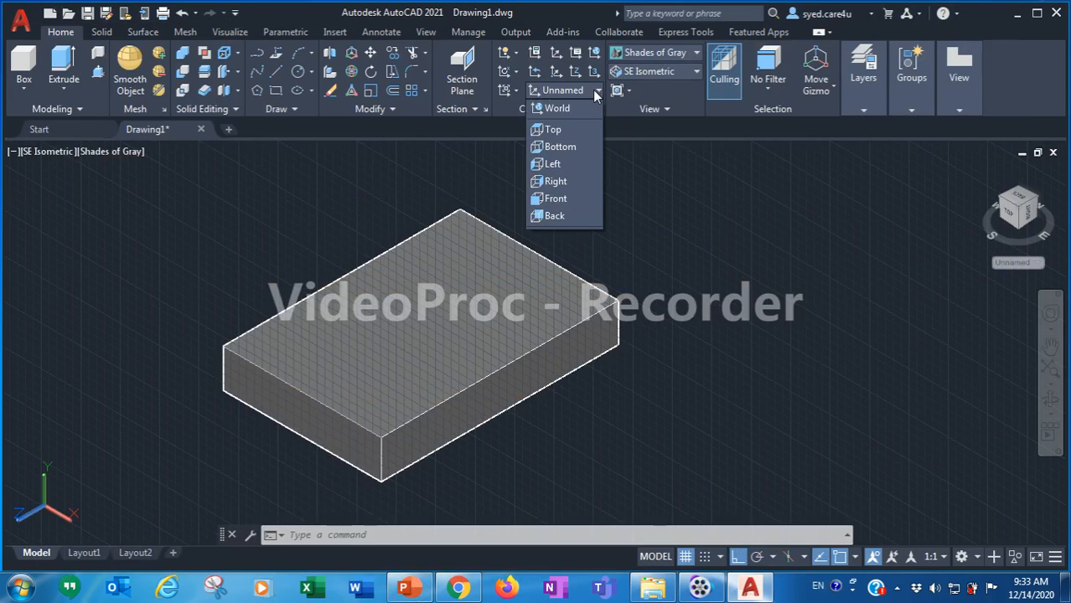
click(554, 129)
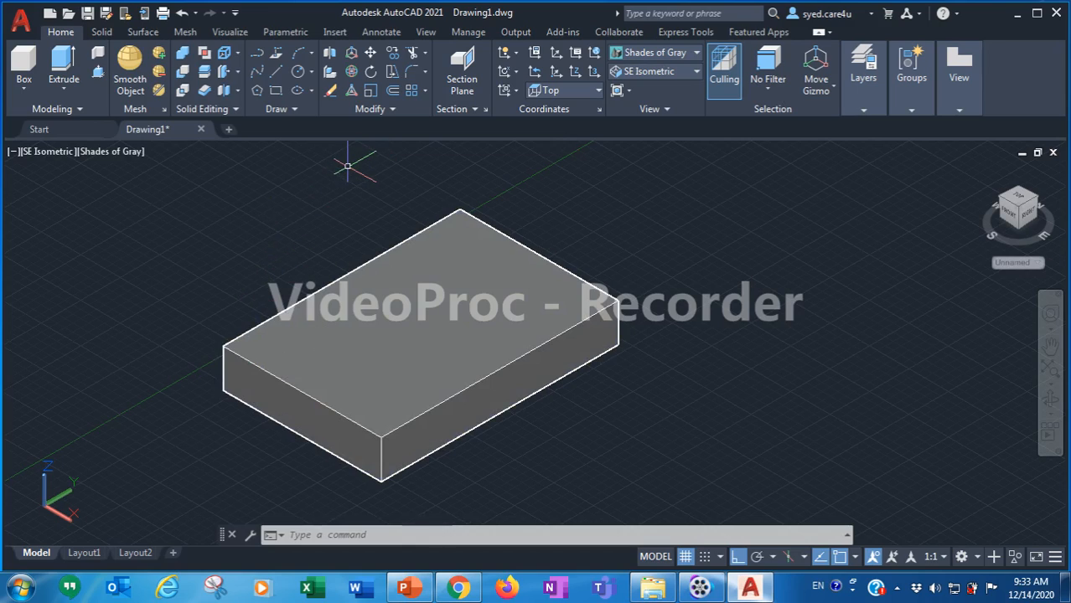
Offset the line along the upper front edge of the base block by 25 across its top face
click(390, 96)
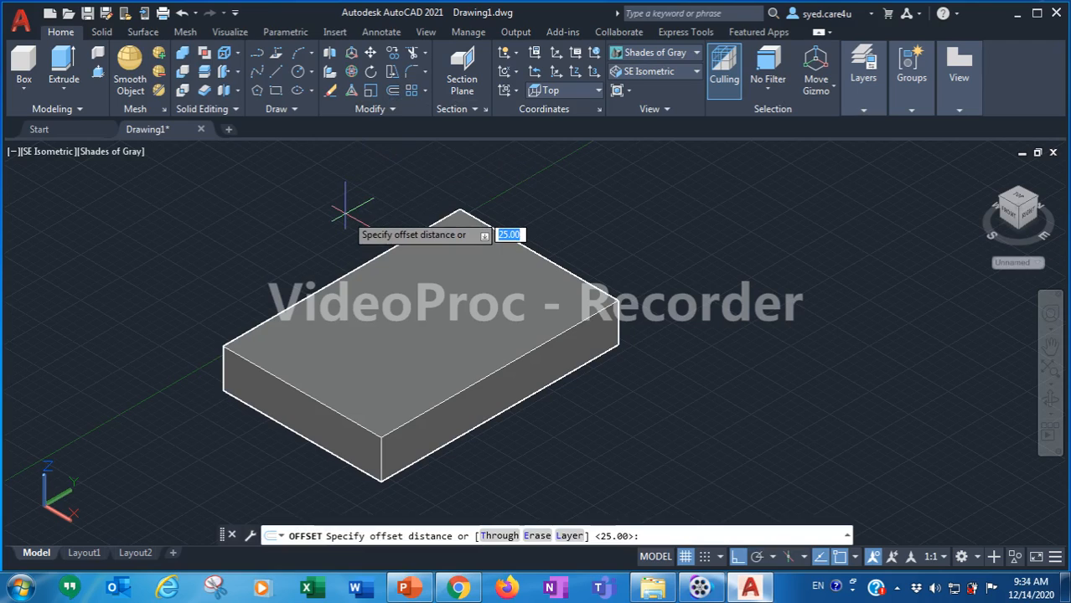
text(25)
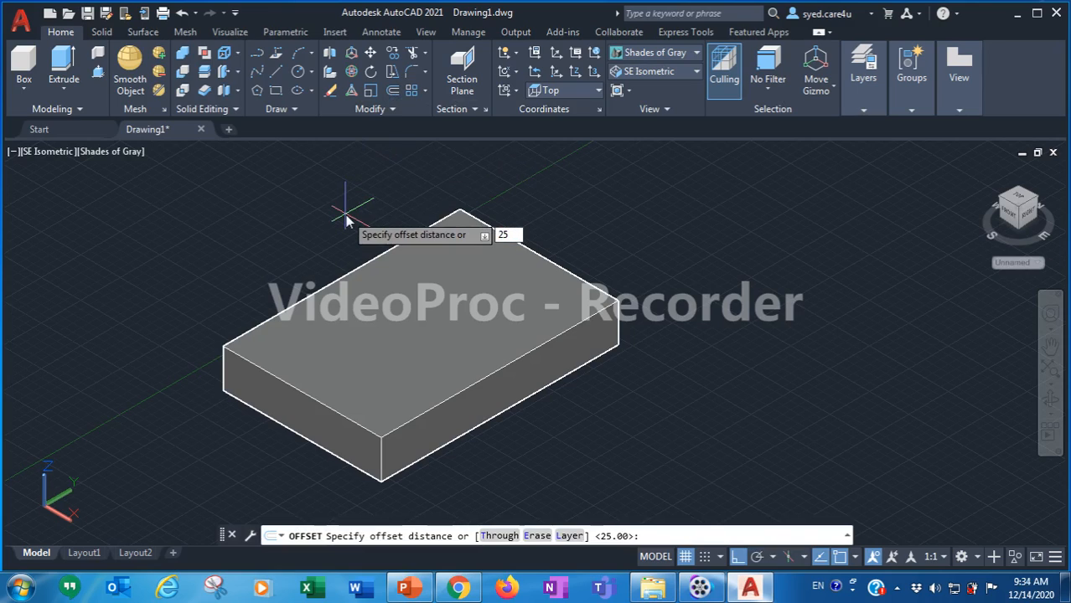
key(Return)
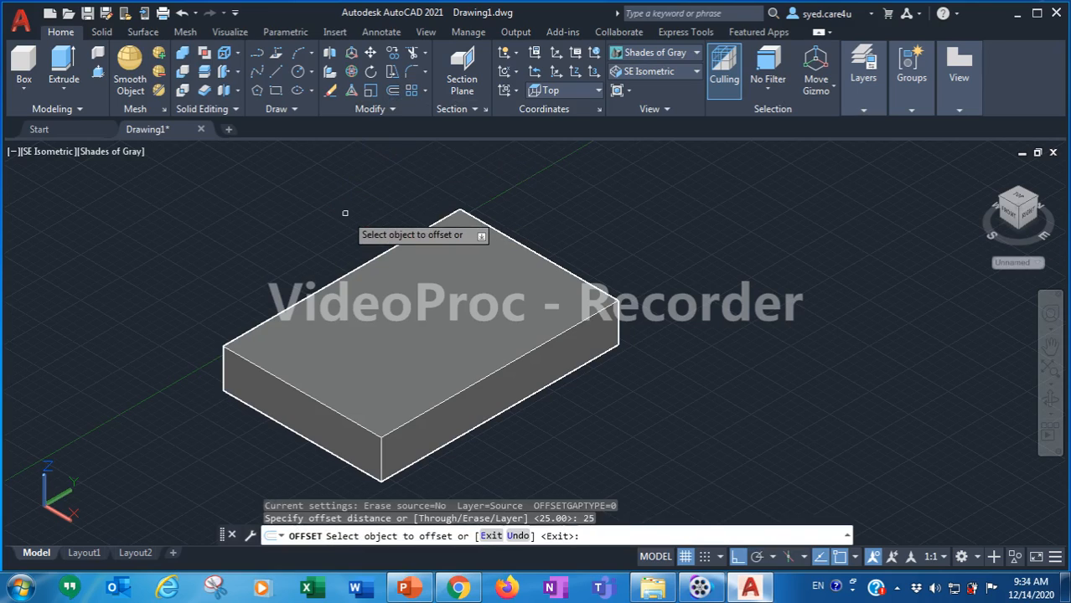
click(290, 383)
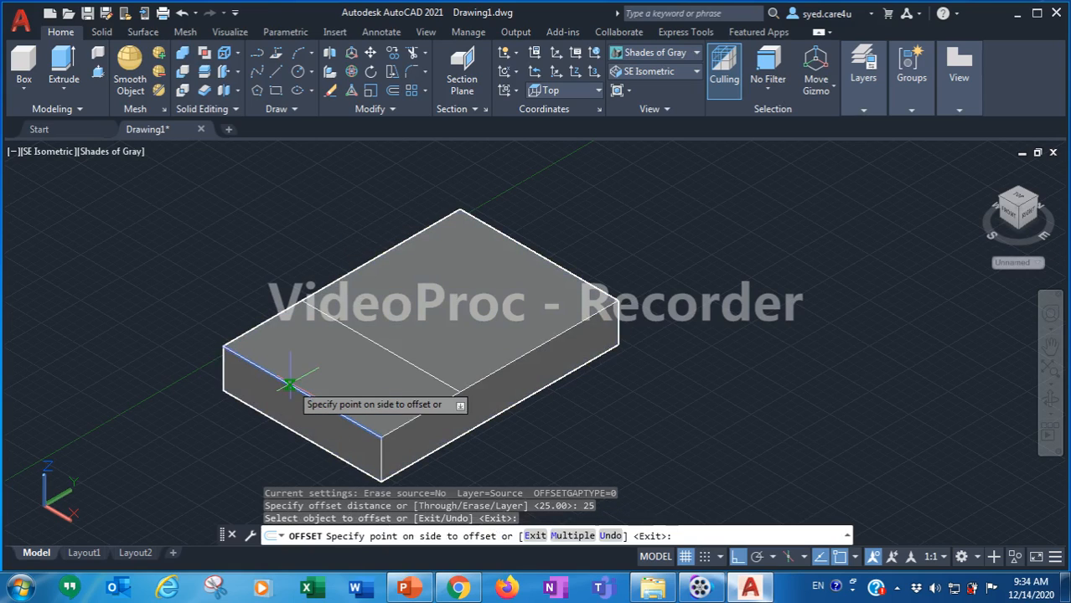
click(334, 346)
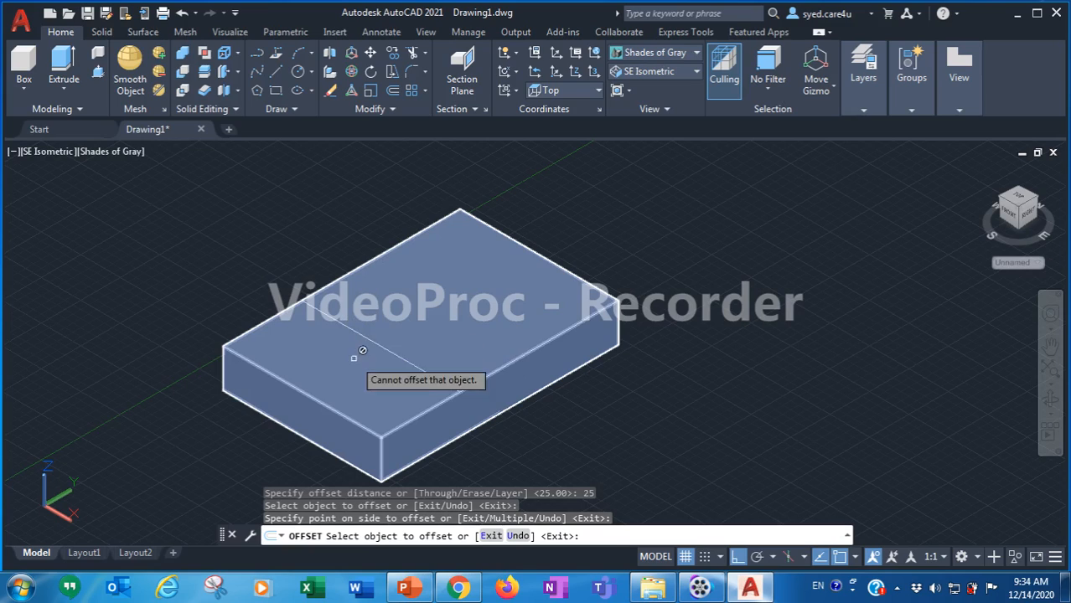
Offset the new top-face line by another 25 toward the back of the block and end the Offset command
click(399, 342)
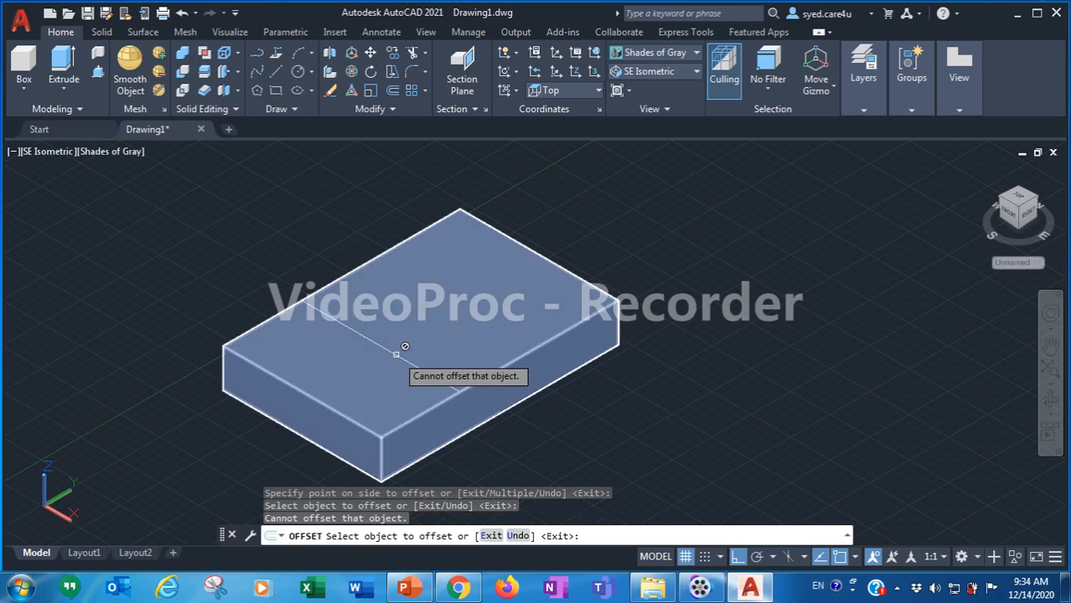
click(388, 350)
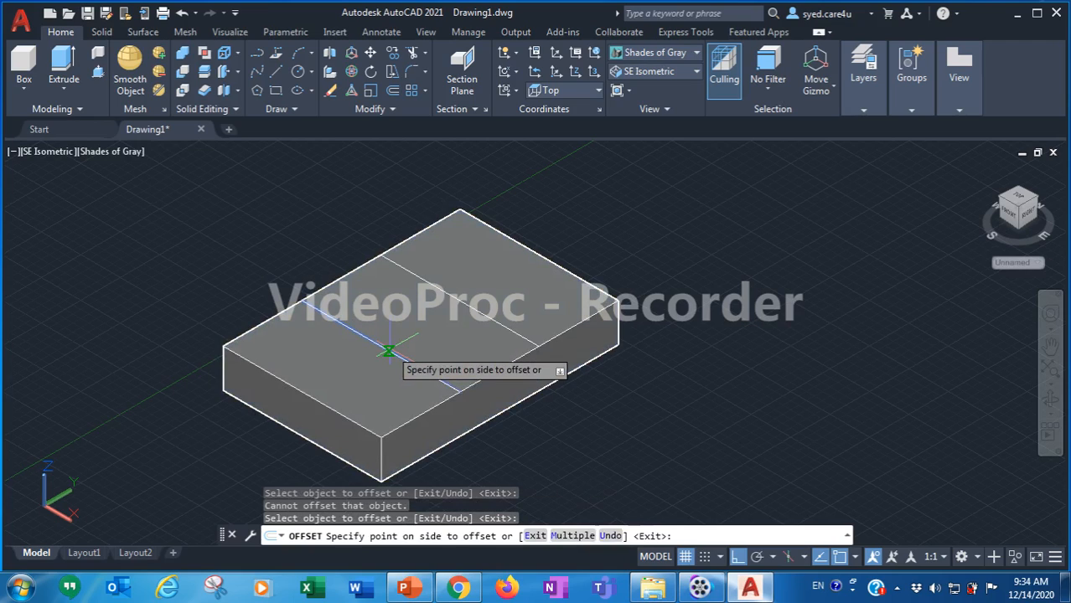
click(470, 309)
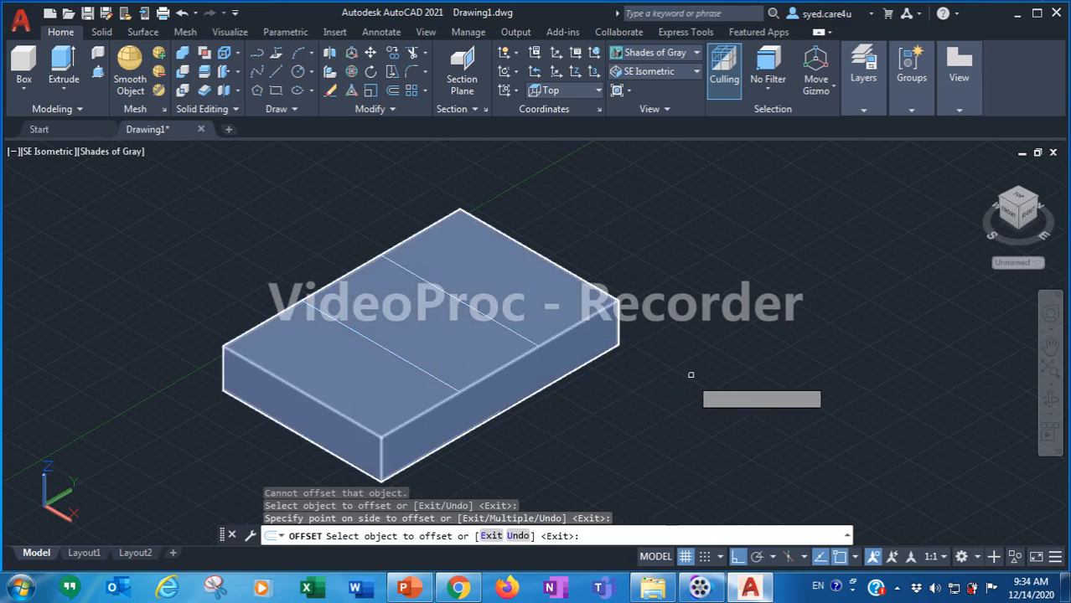
key(Escape)
key(Escape)
key(Escape)
key(Escape)
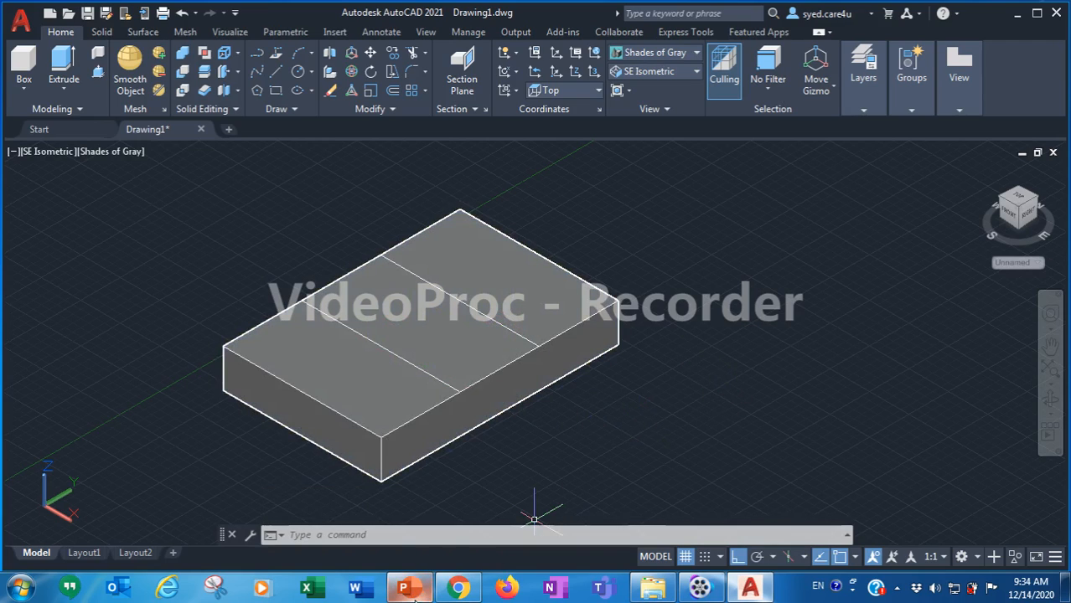
After checking the slide, outline the notch on the top face: 12 inward along the first offset line, across to the second, and back to the edge
click(406, 503)
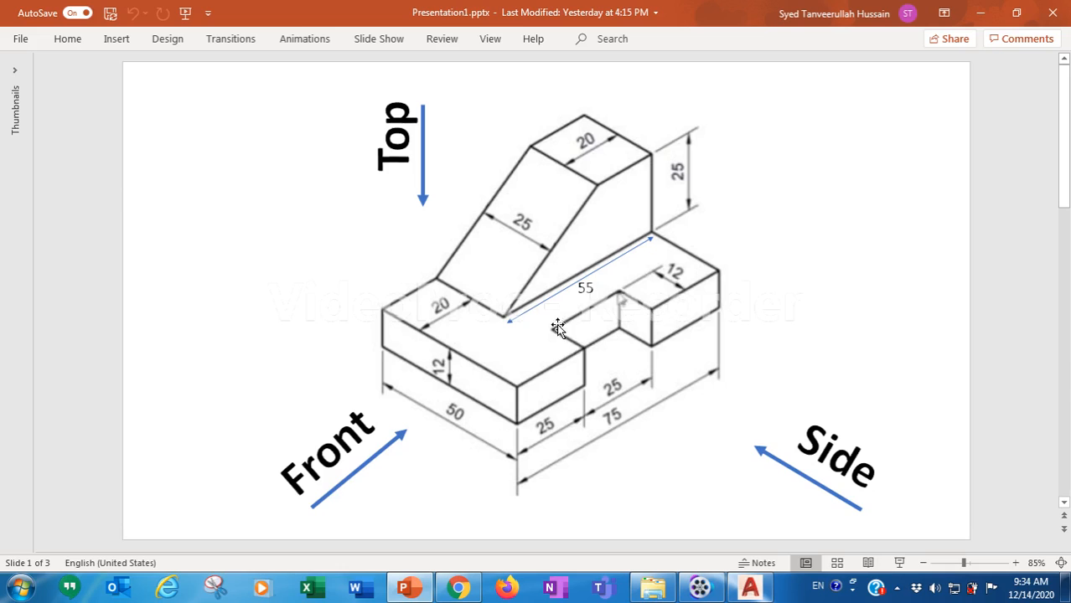
click(409, 592)
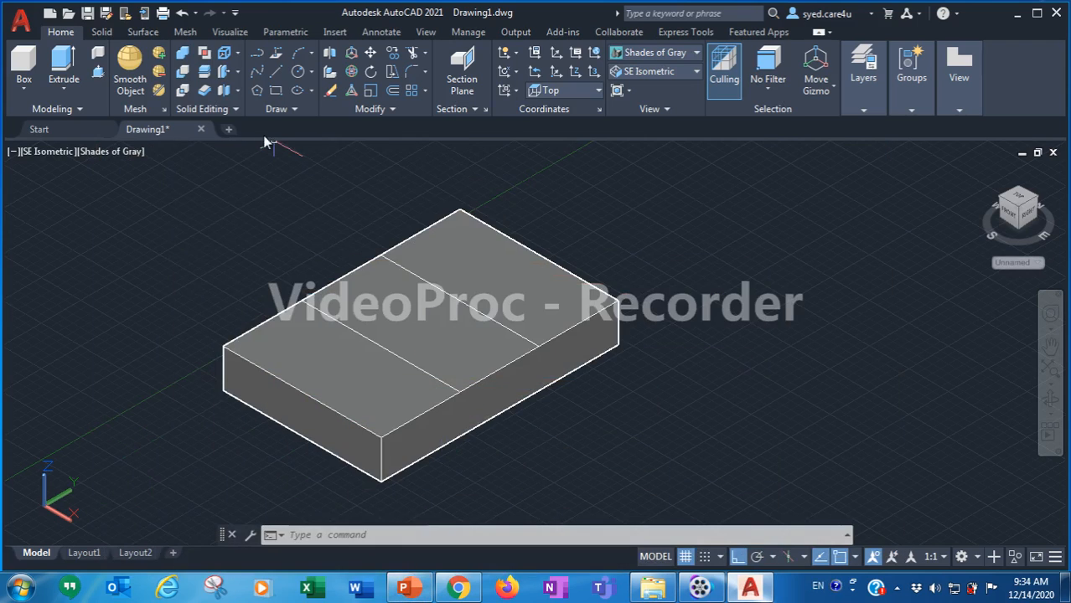
click(278, 78)
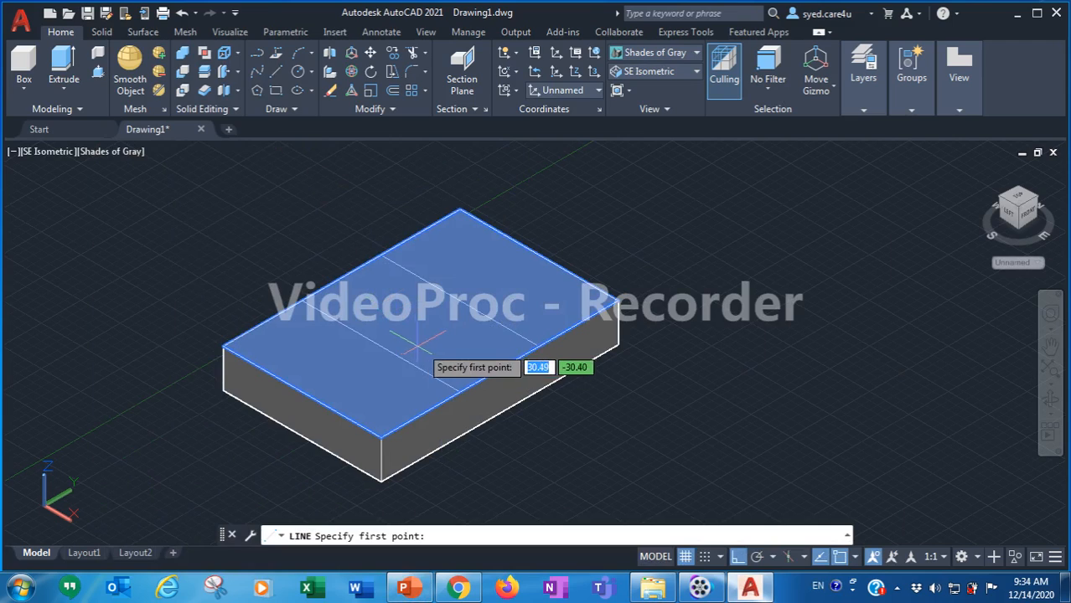
click(459, 392)
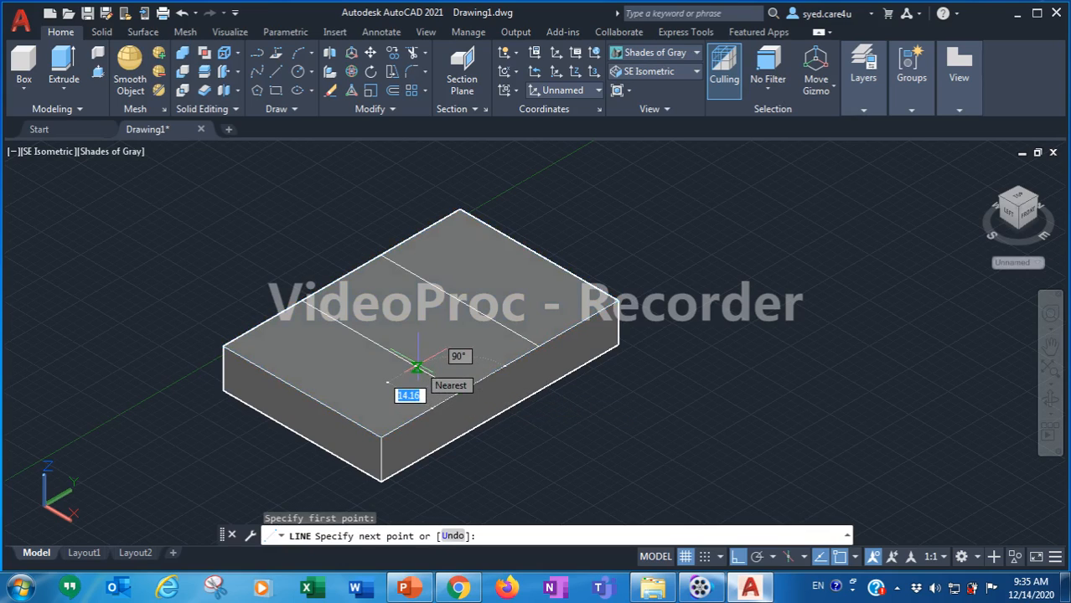
text(12)
key(Return)
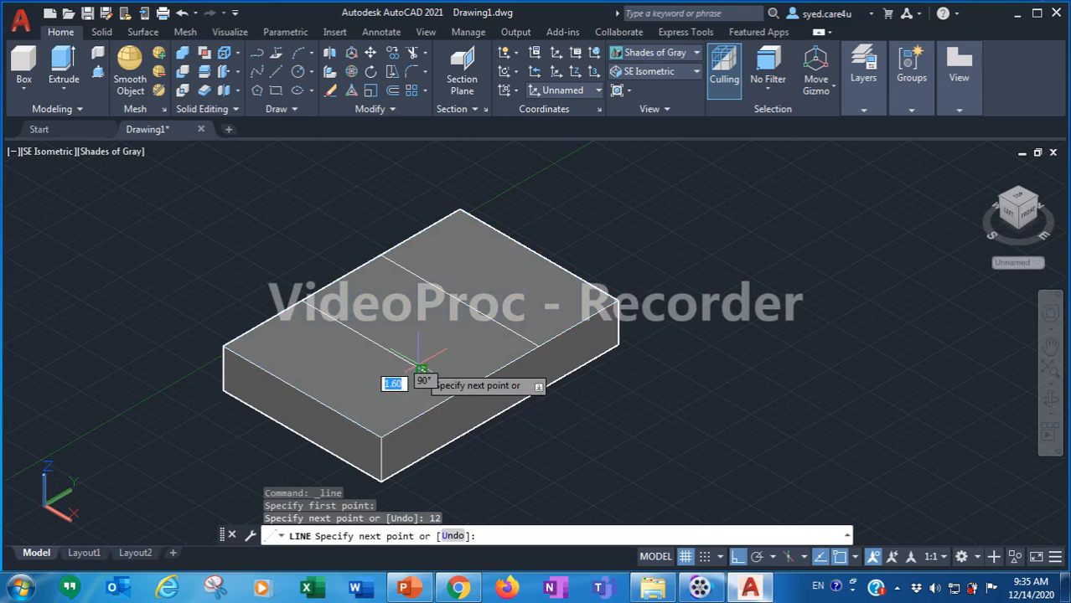
click(499, 327)
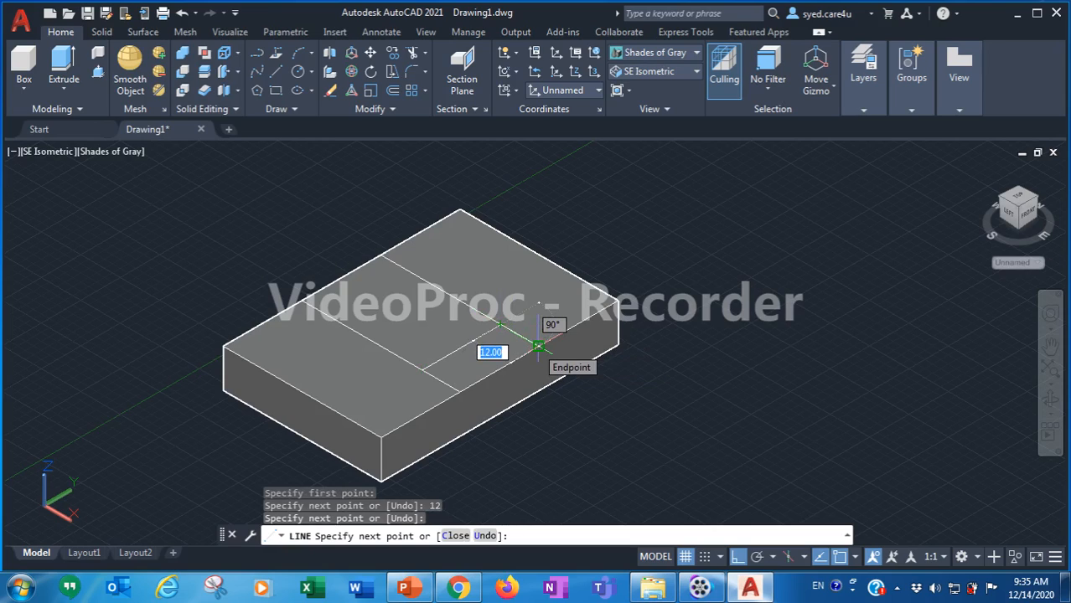
click(538, 346)
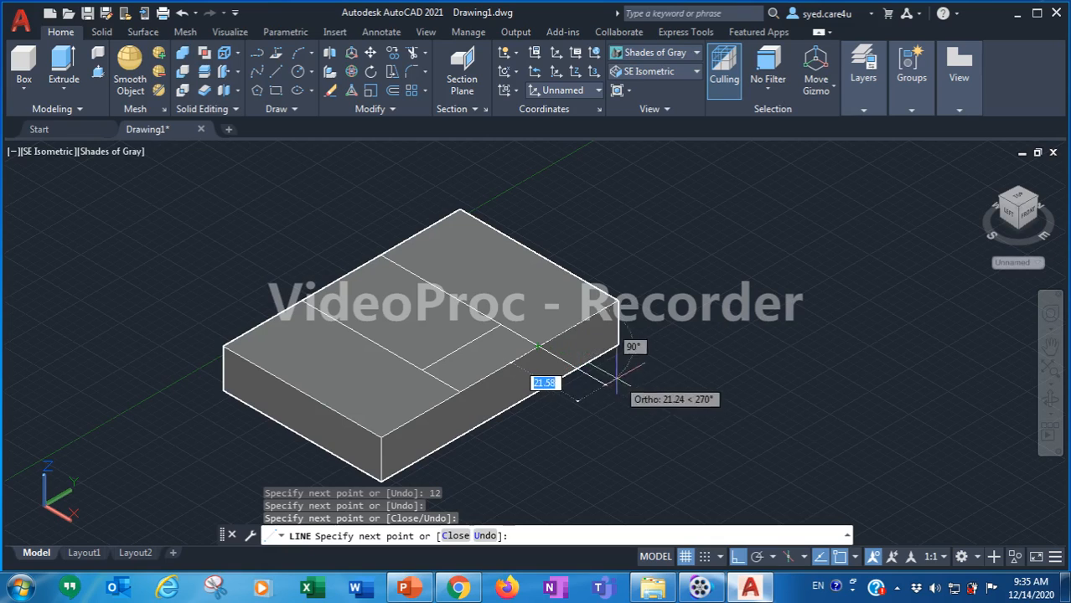
key(Escape)
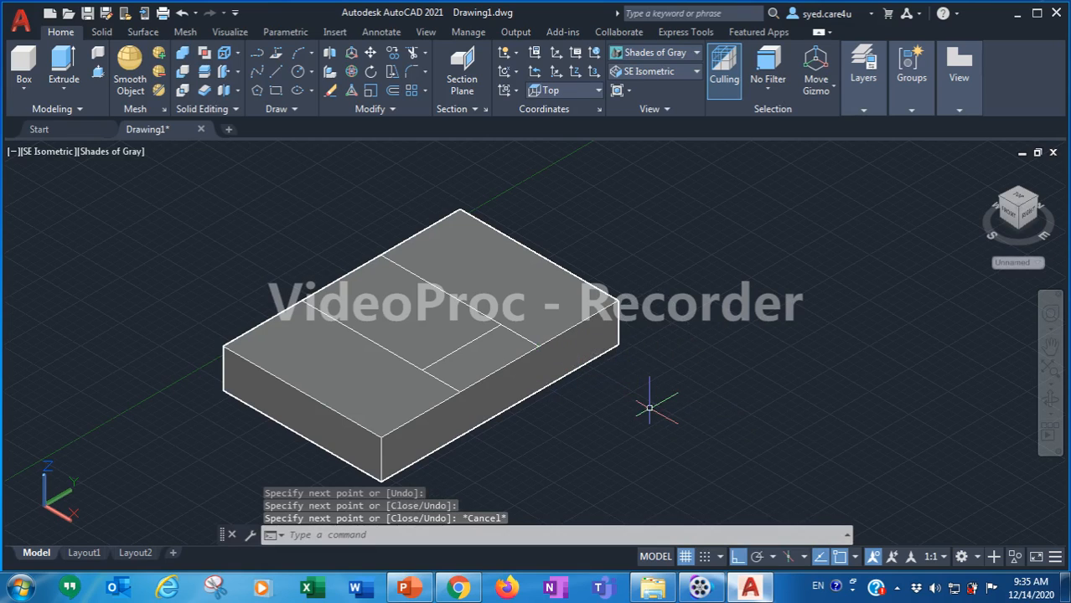
Compare the notch outline on the block's top face with the reference drawing in the PowerPoint presentation
scroll(643, 412, up, 2)
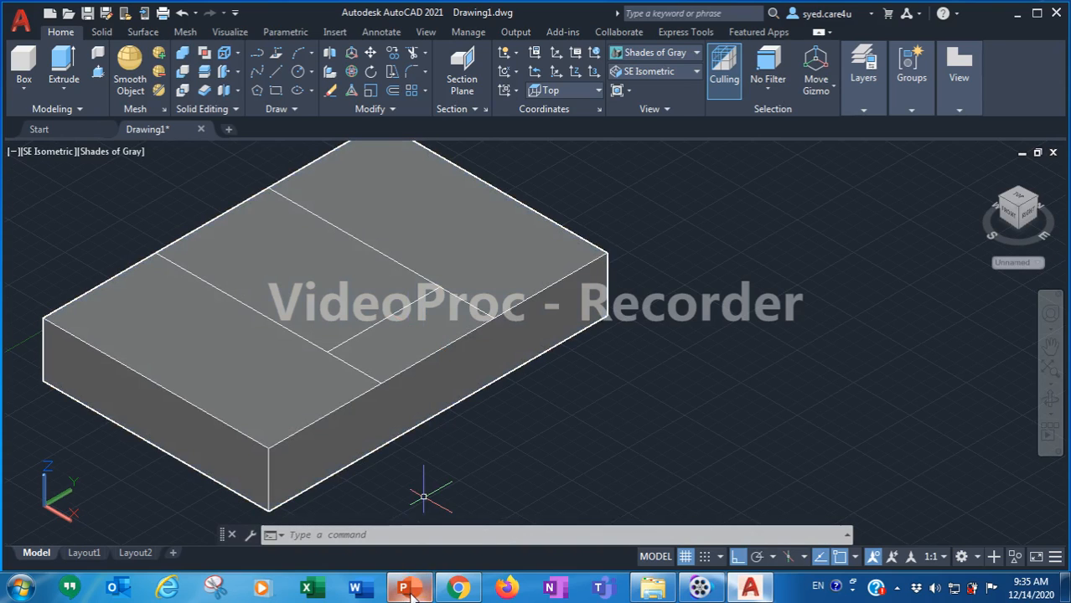
mouse_move(411, 590)
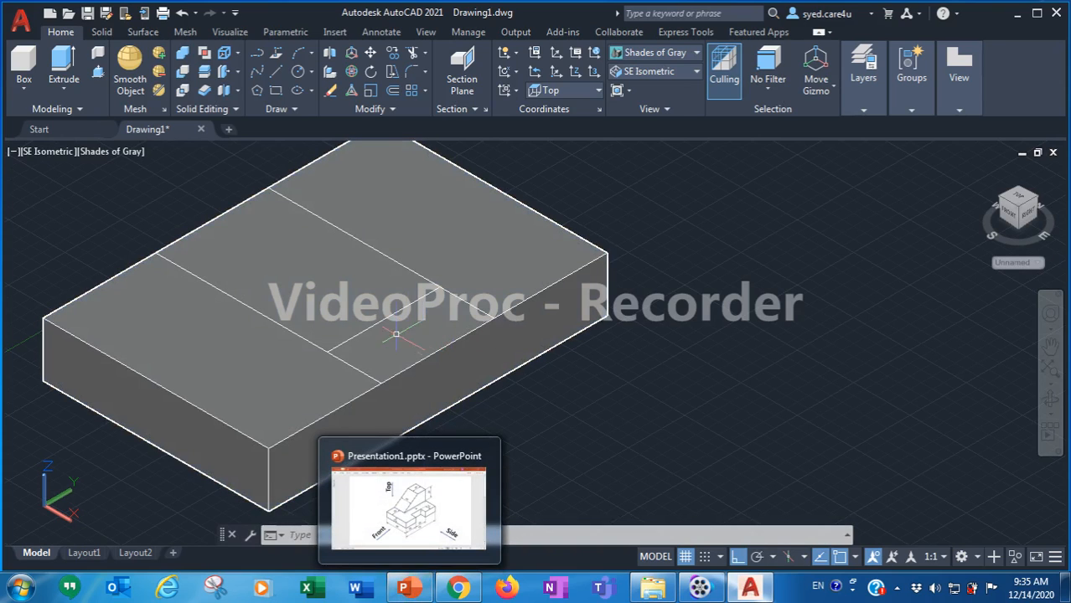
click(419, 589)
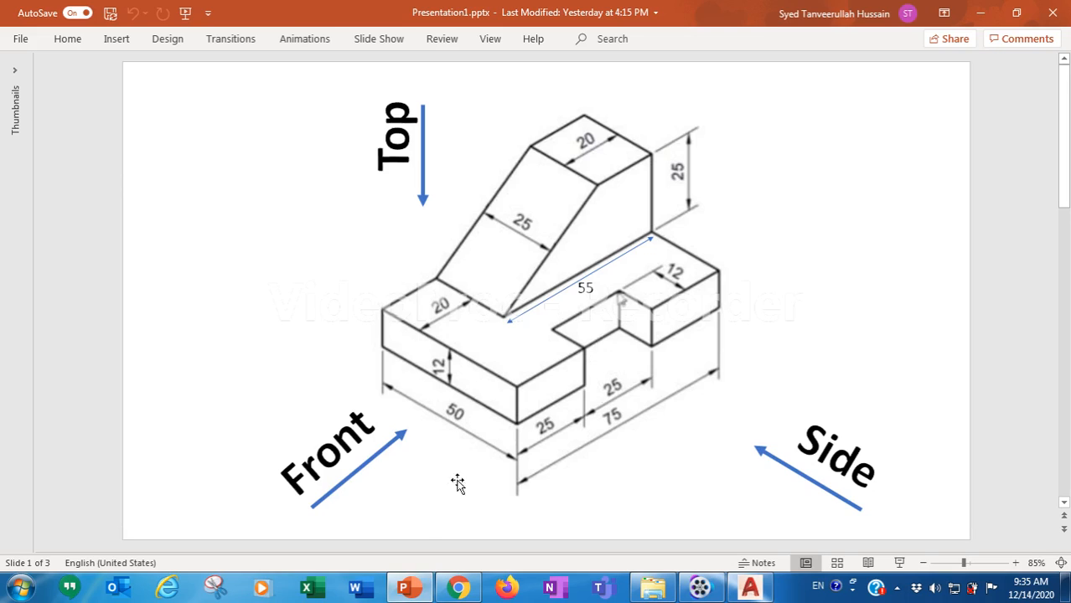
click(413, 597)
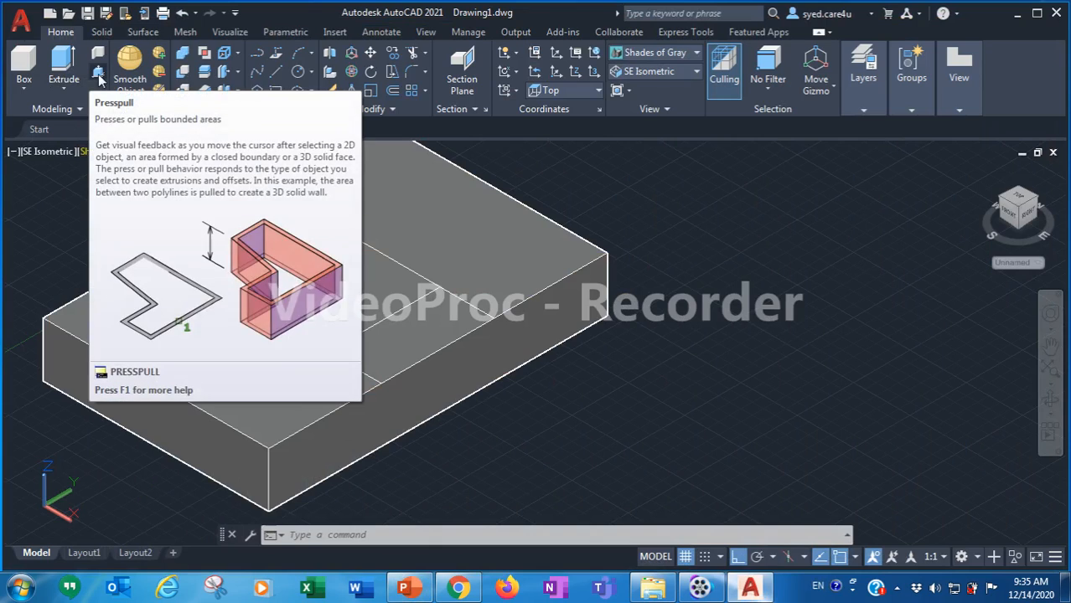
scroll(707, 302, down, 2)
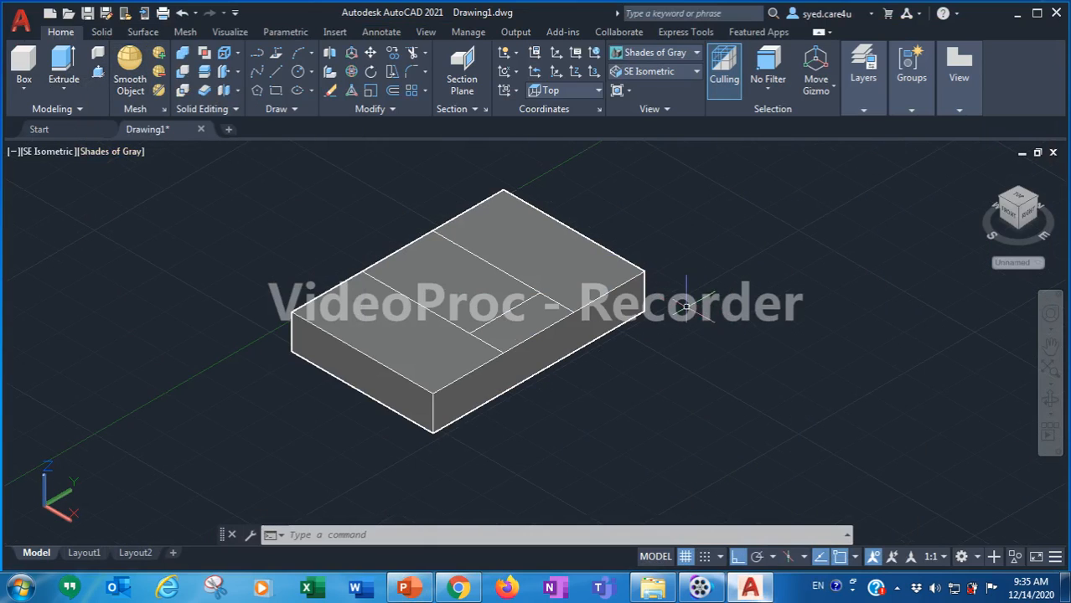
middle_drag(703, 323, 627, 311)
scroll(636, 323, up, 2)
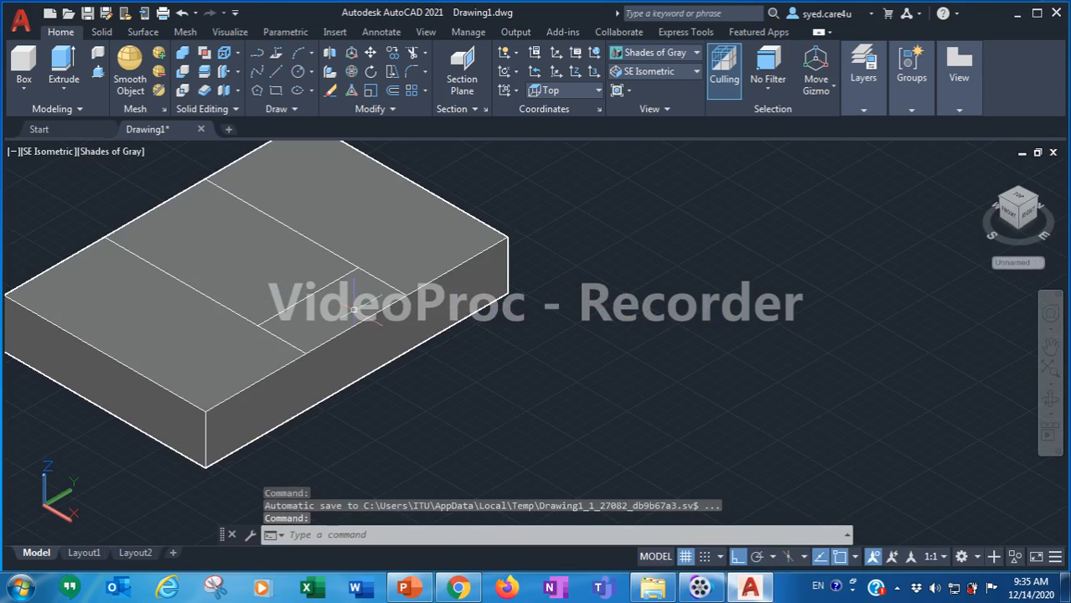
scroll(339, 310, down, 3)
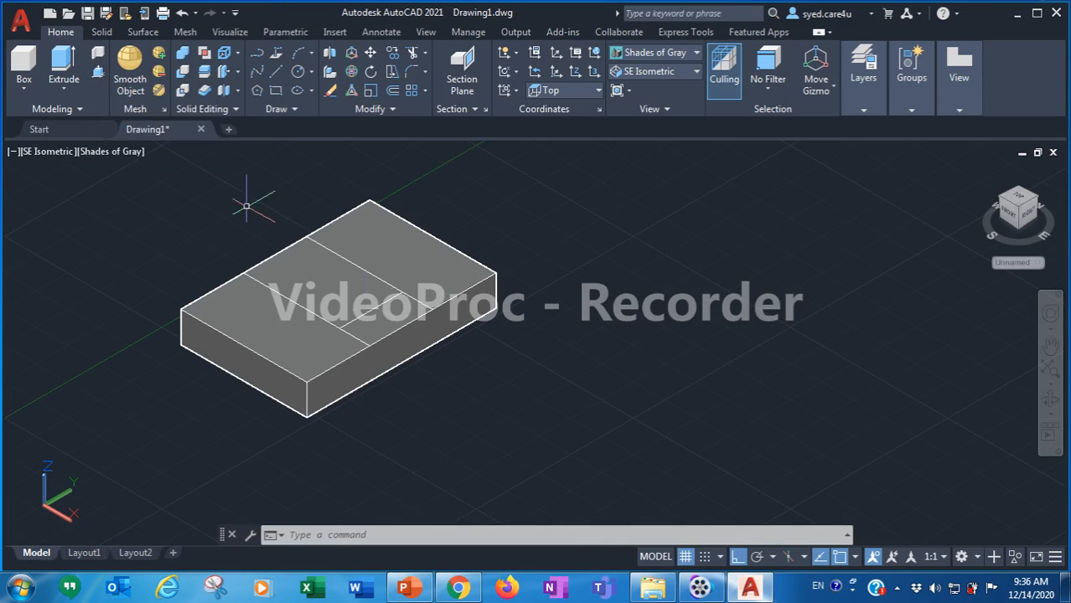
Use Presspull to push the outlined notch area down through the full thickness of the base block, cutting the notch
click(97, 74)
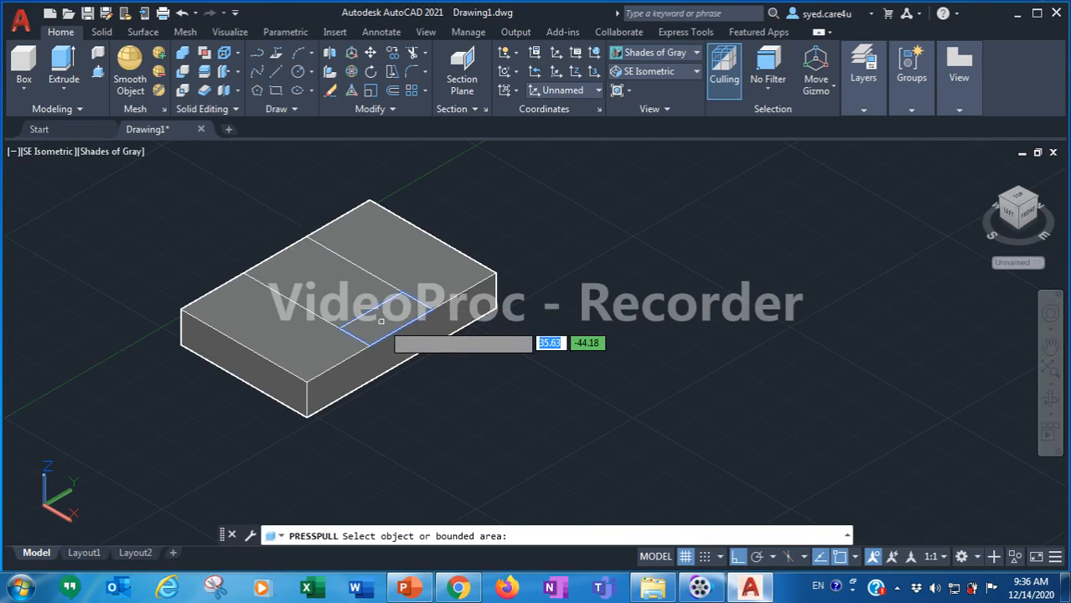
click(381, 321)
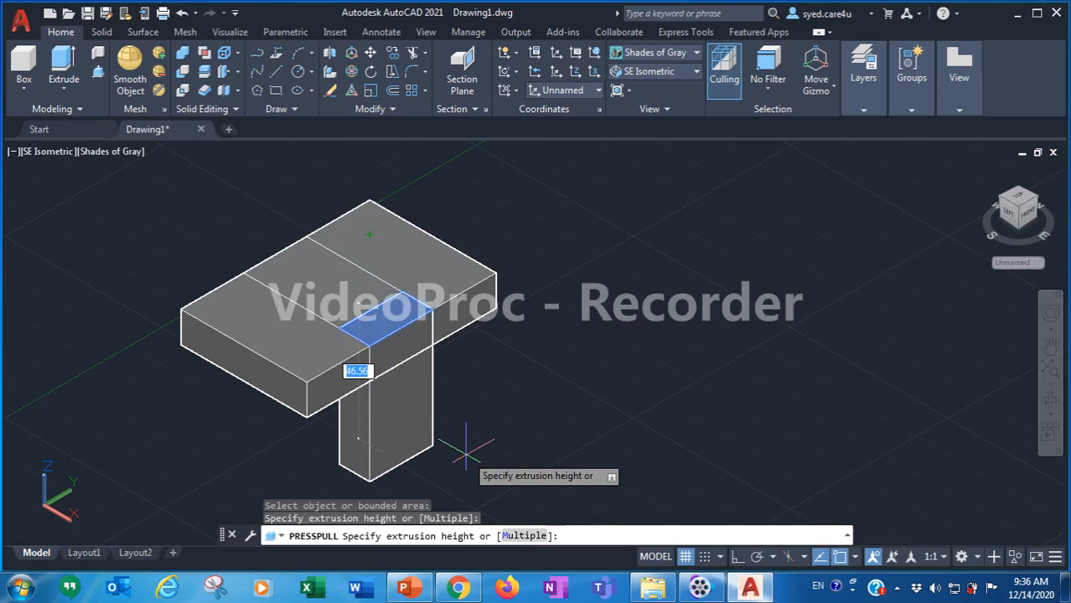
click(466, 453)
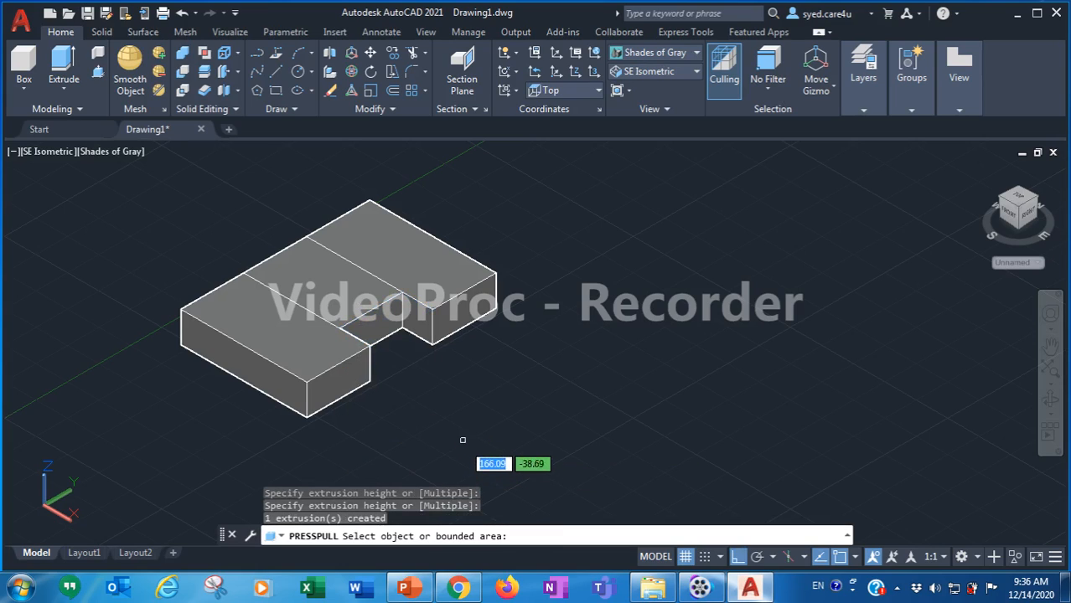
scroll(410, 361, down, 4)
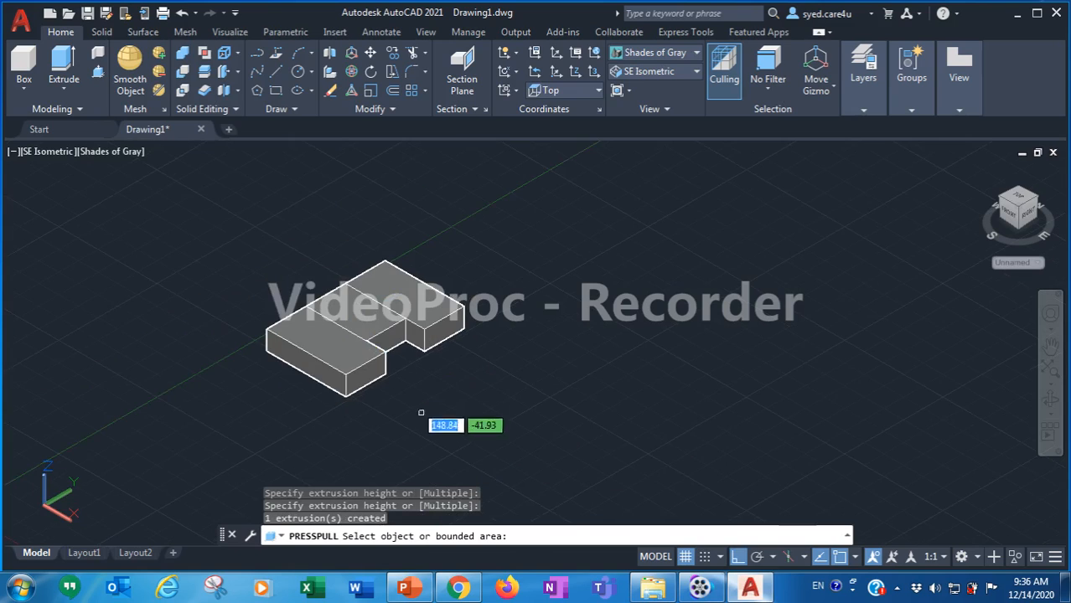
scroll(448, 426, up, 3)
key(Escape)
key(Escape)
key(Escape)
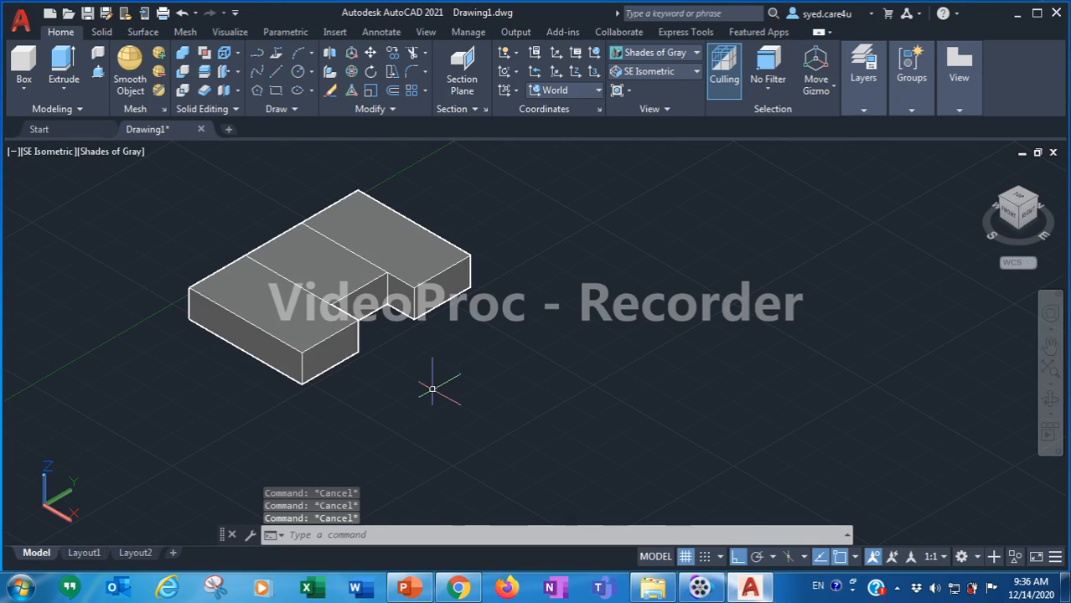
scroll(432, 389, down, 2)
middle_drag(430, 382, 392, 377)
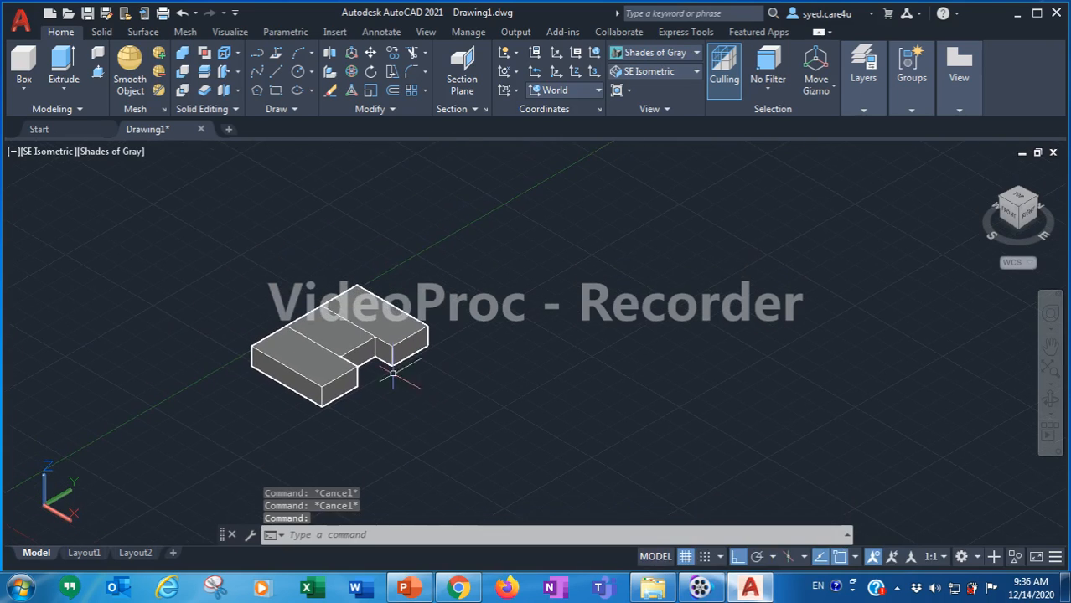
scroll(394, 368, up, 3)
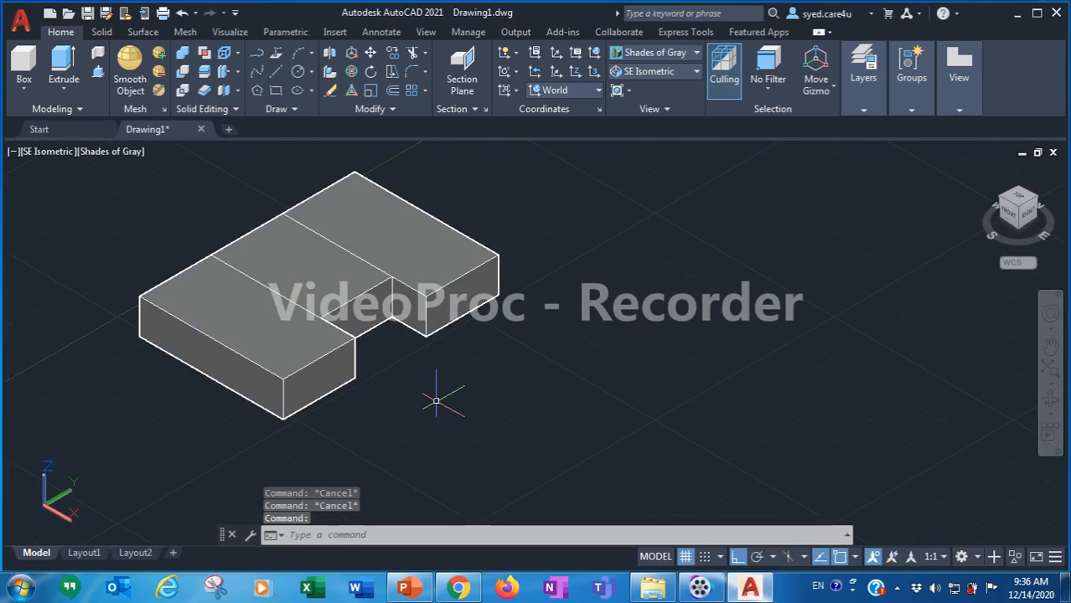
Move the notched base block along the X axis by its top corner, clear of the leftover construction lines
scroll(435, 401, down, 2)
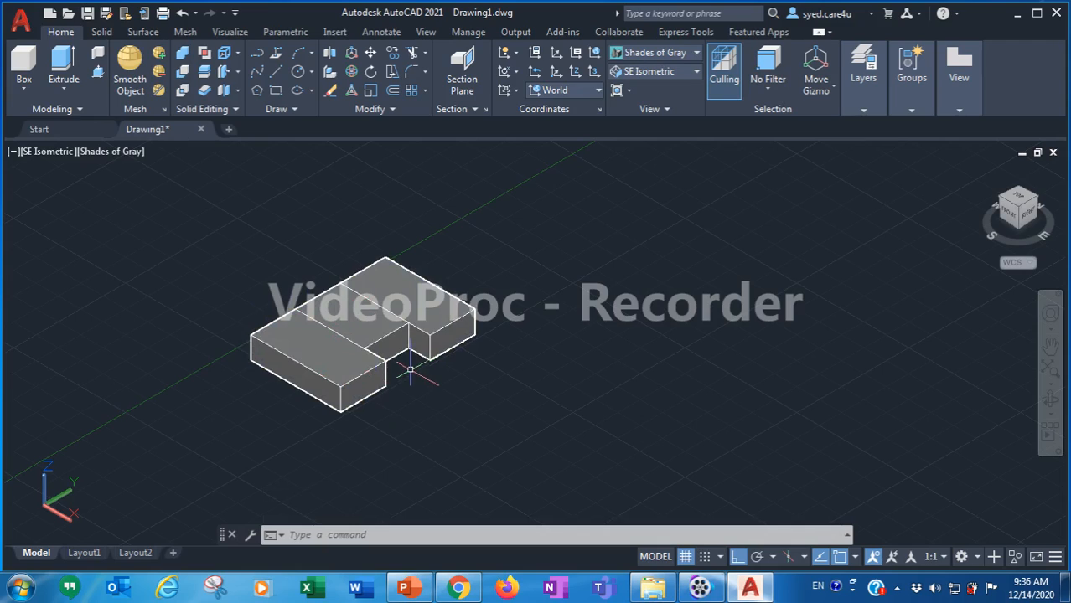
click(459, 312)
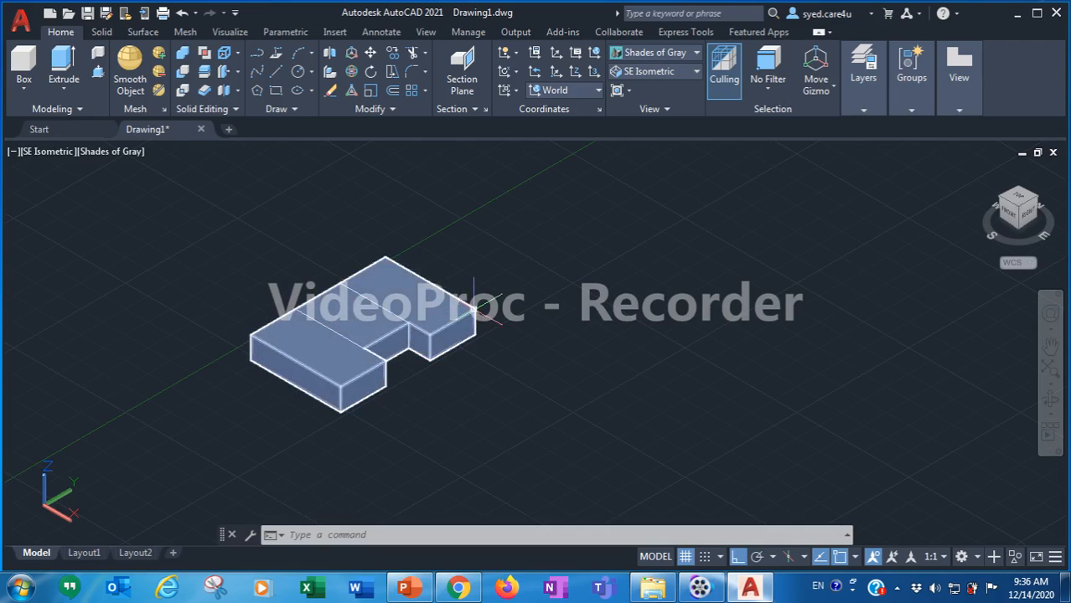
click(474, 308)
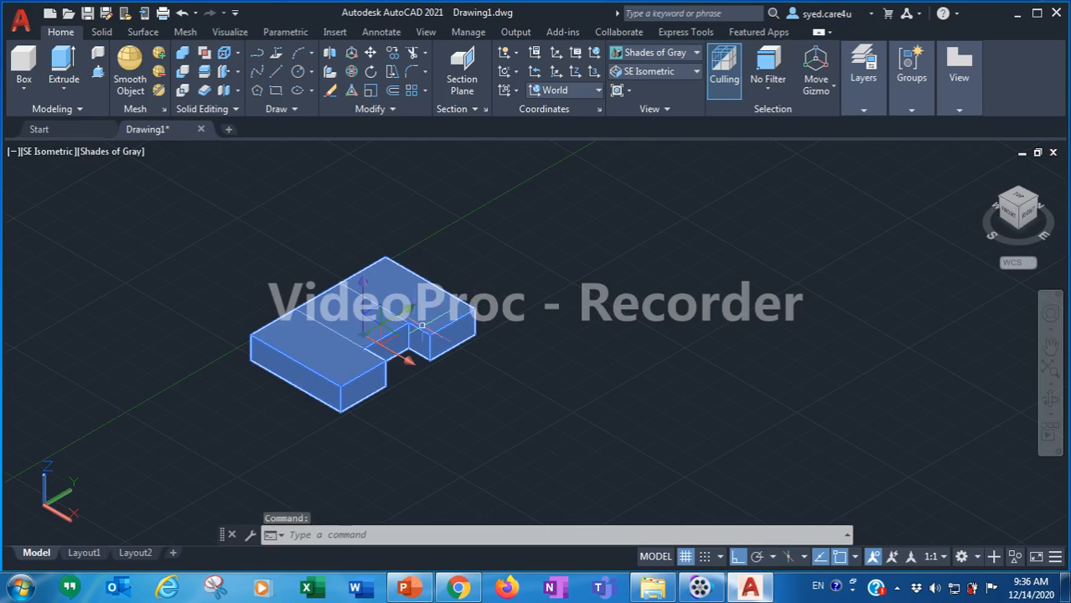
right_click(471, 309)
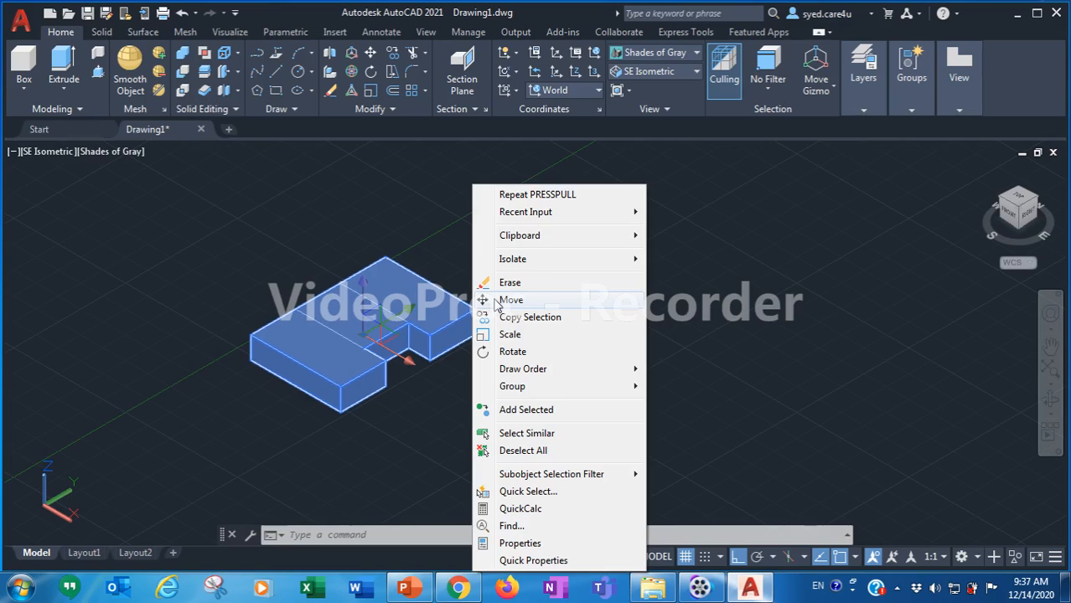
click(497, 307)
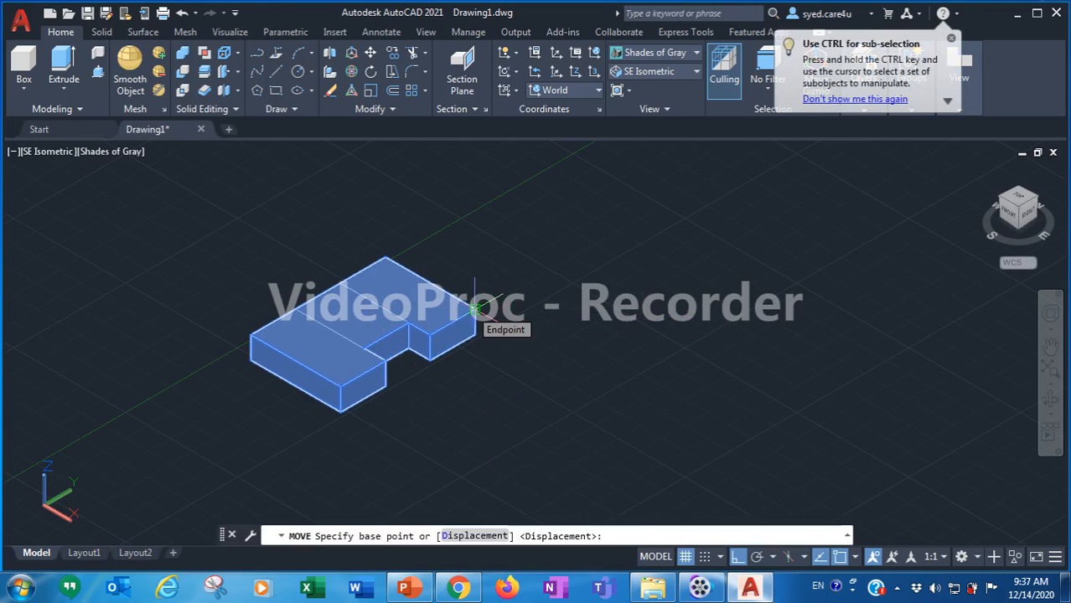
click(474, 308)
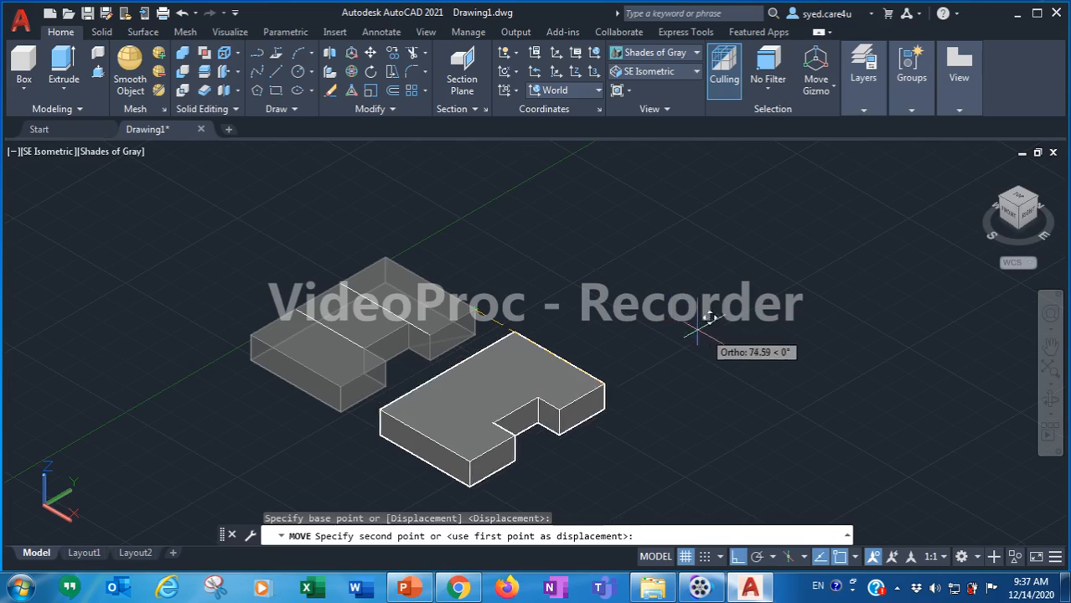
click(765, 348)
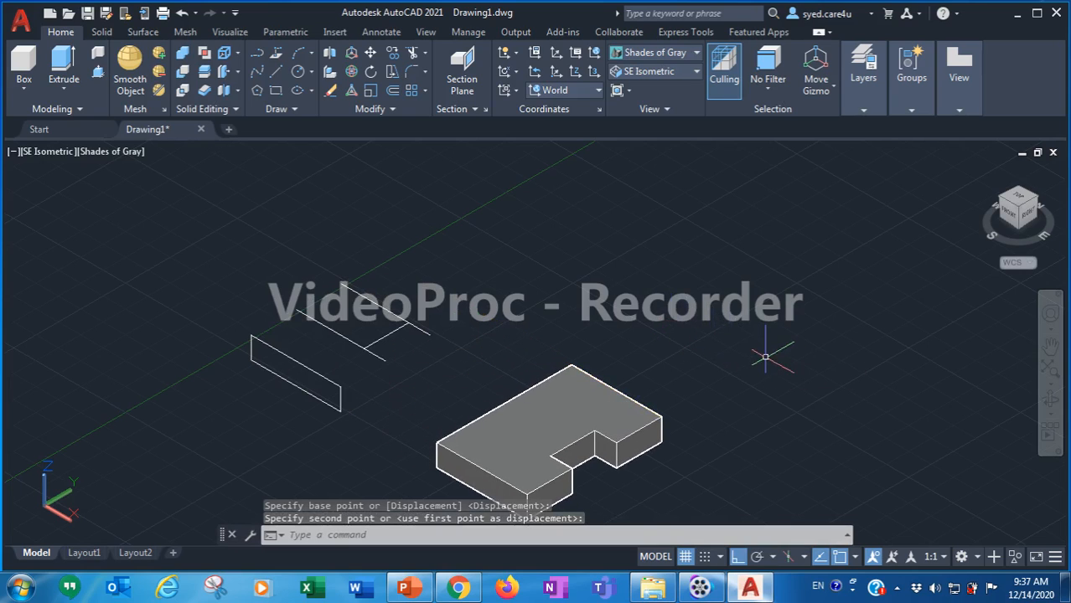
Erase all the leftover construction lines at the block's original position and bring the block back into view
click(446, 256)
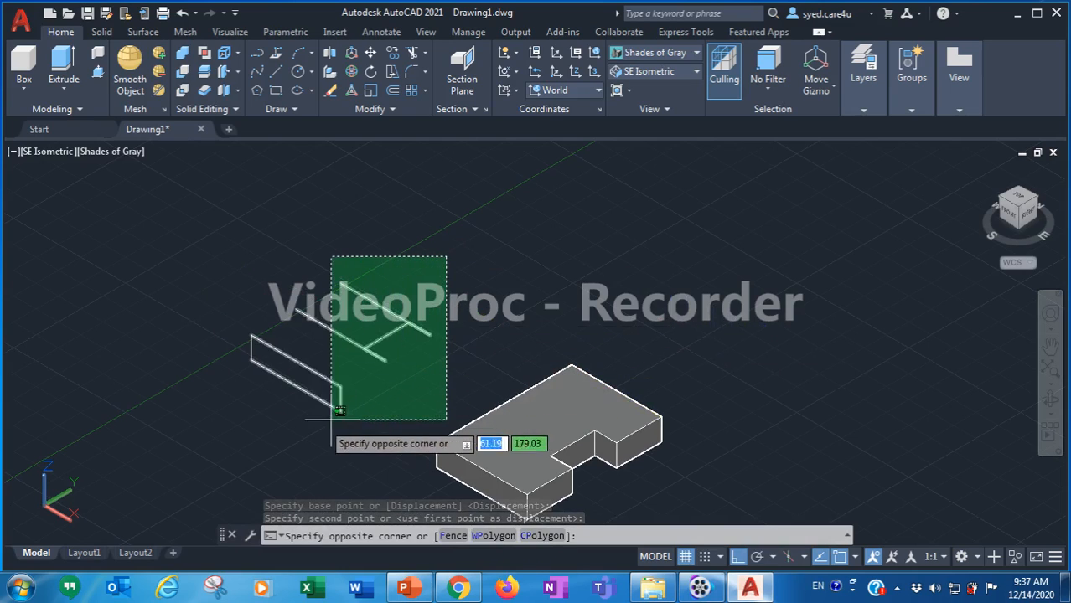
click(265, 436)
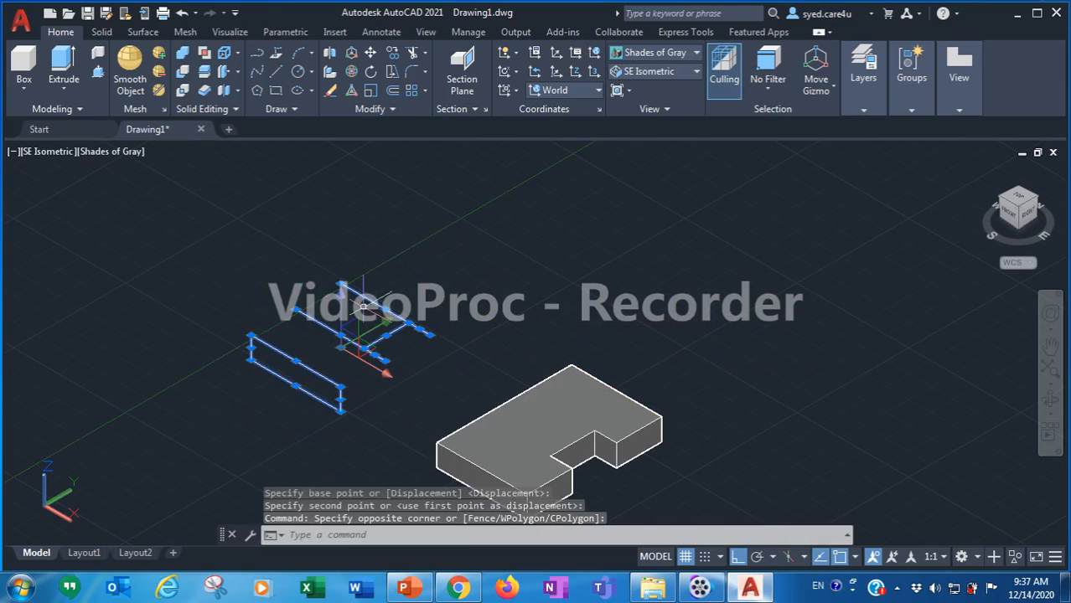
key(Delete)
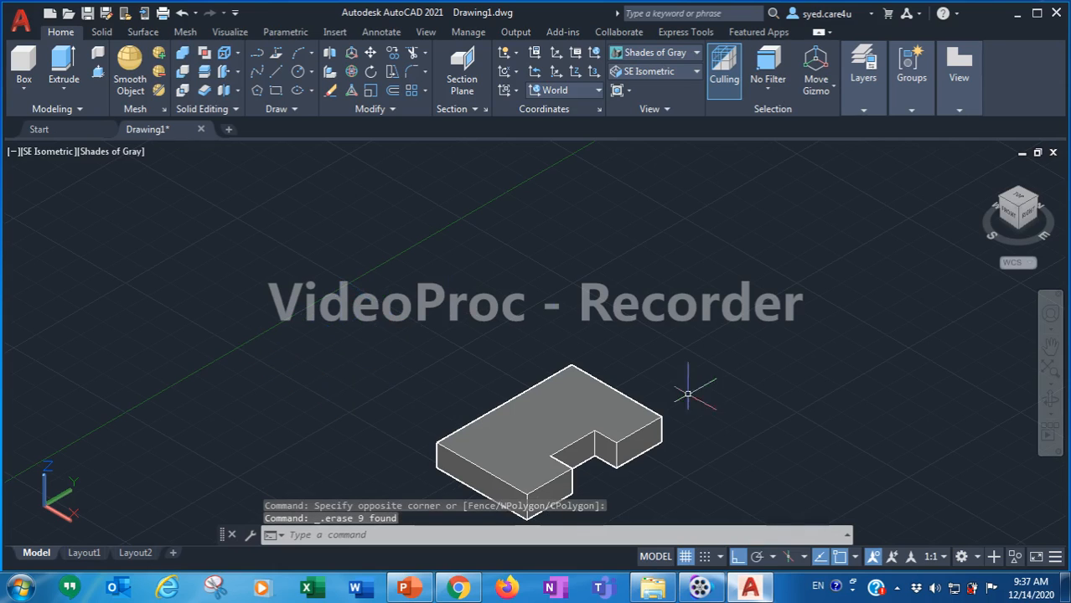
middle_drag(767, 479, 610, 365)
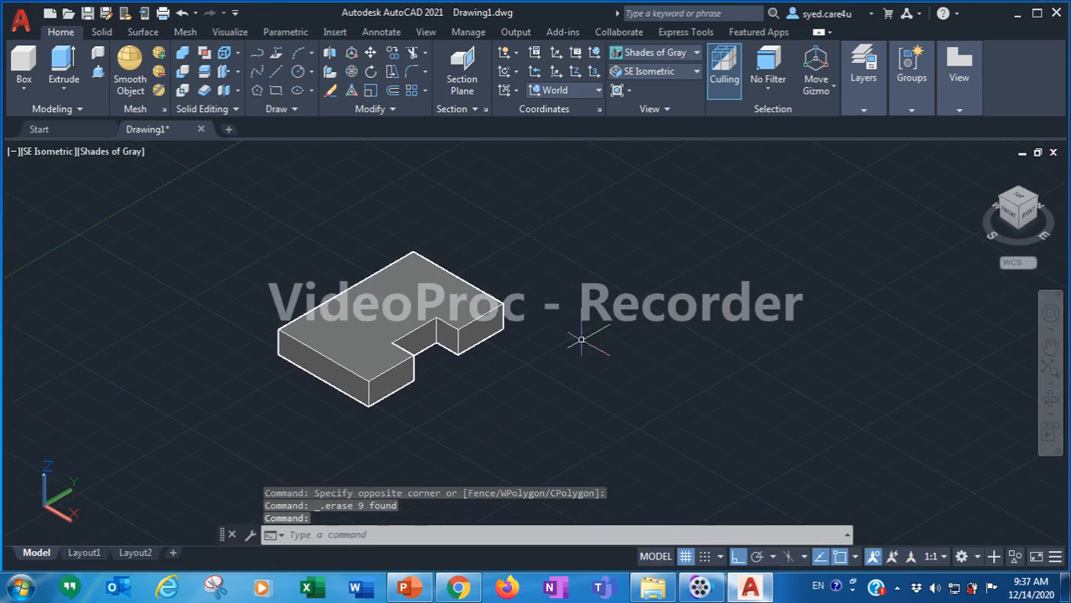
scroll(512, 374, up, 4)
scroll(511, 374, down, 2)
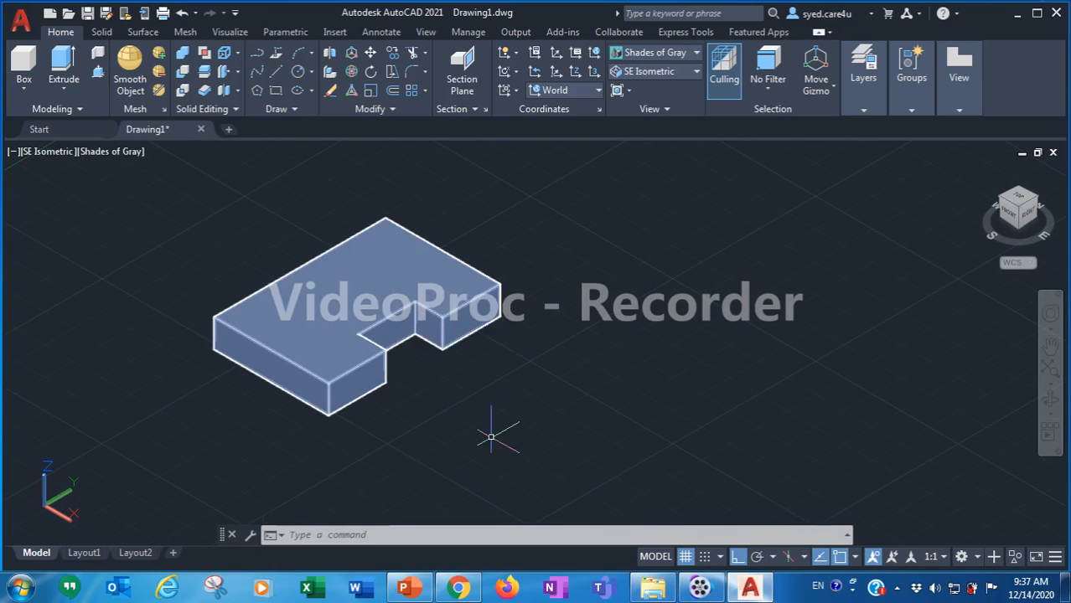
Following the PowerPoint slide, draw the wedge's side profile beside the block: 55 base, 25 up, 20 back, and a sloped line to the start
click(406, 588)
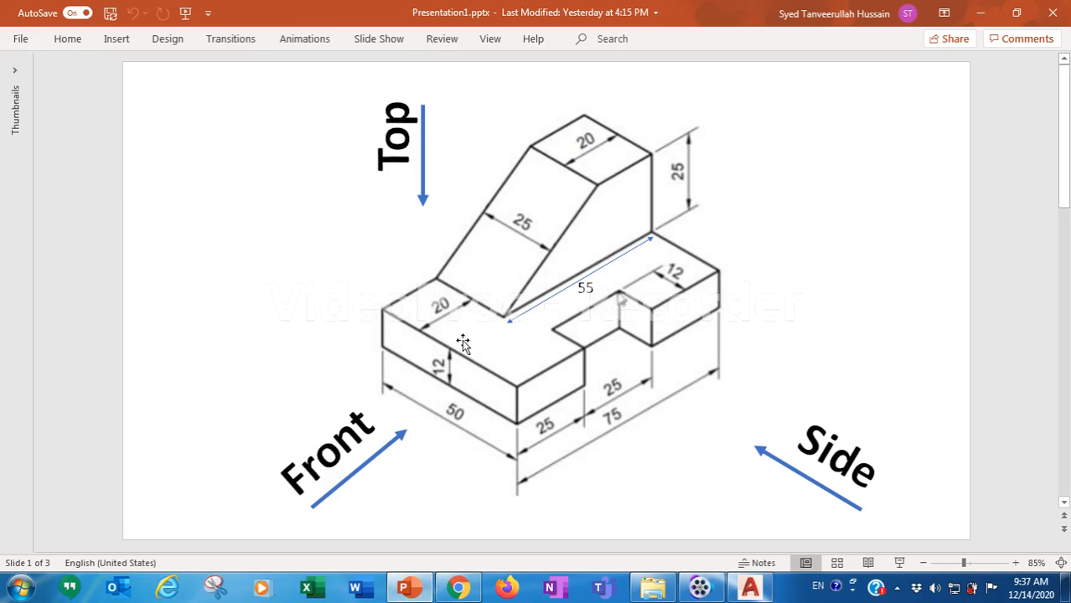
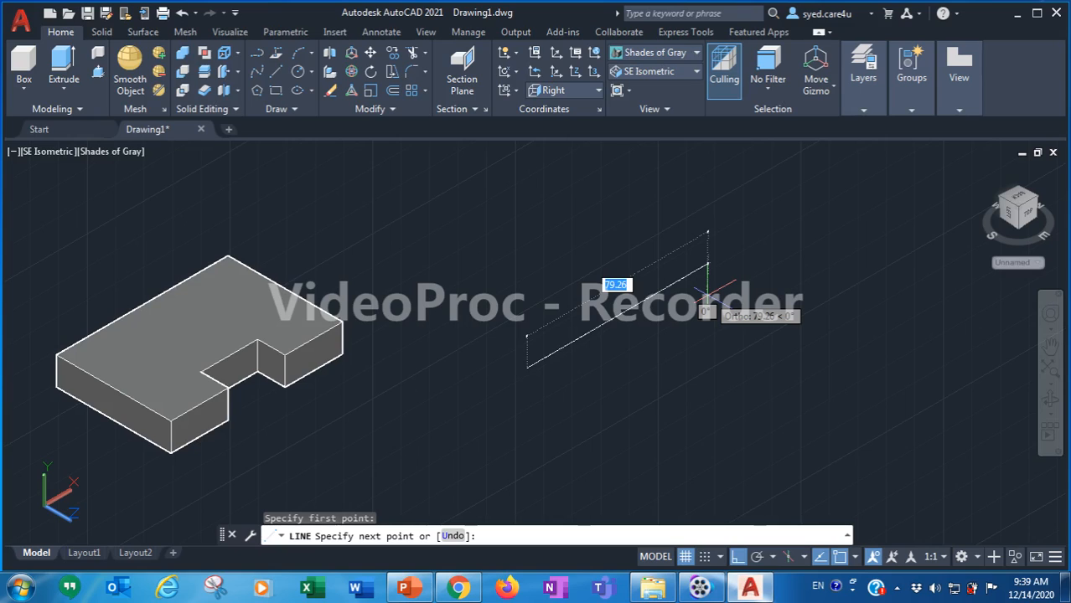
text(55)
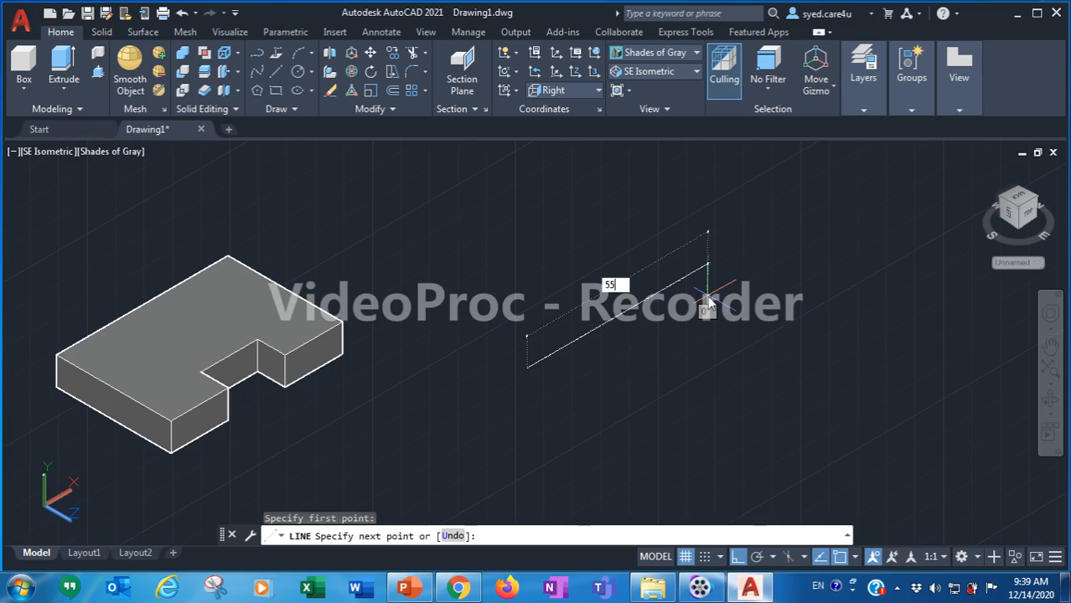
key(Return)
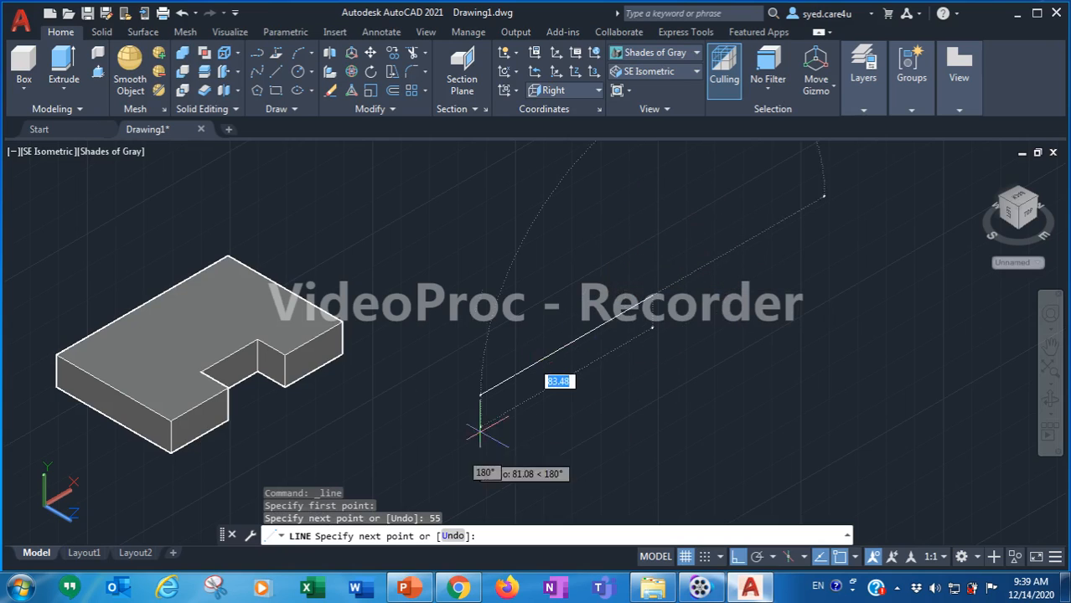
click(404, 588)
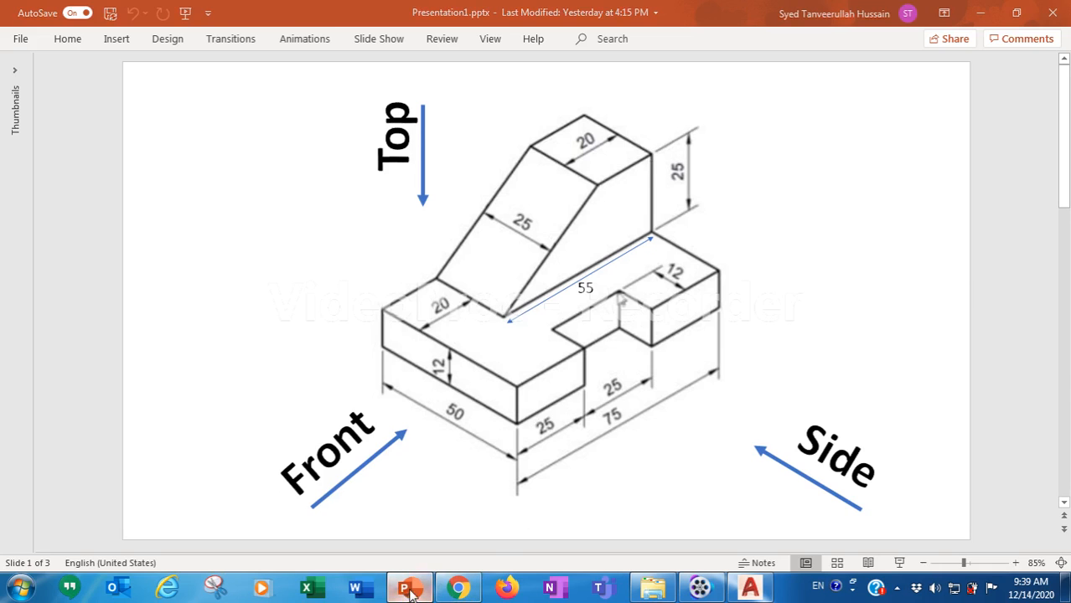
click(750, 587)
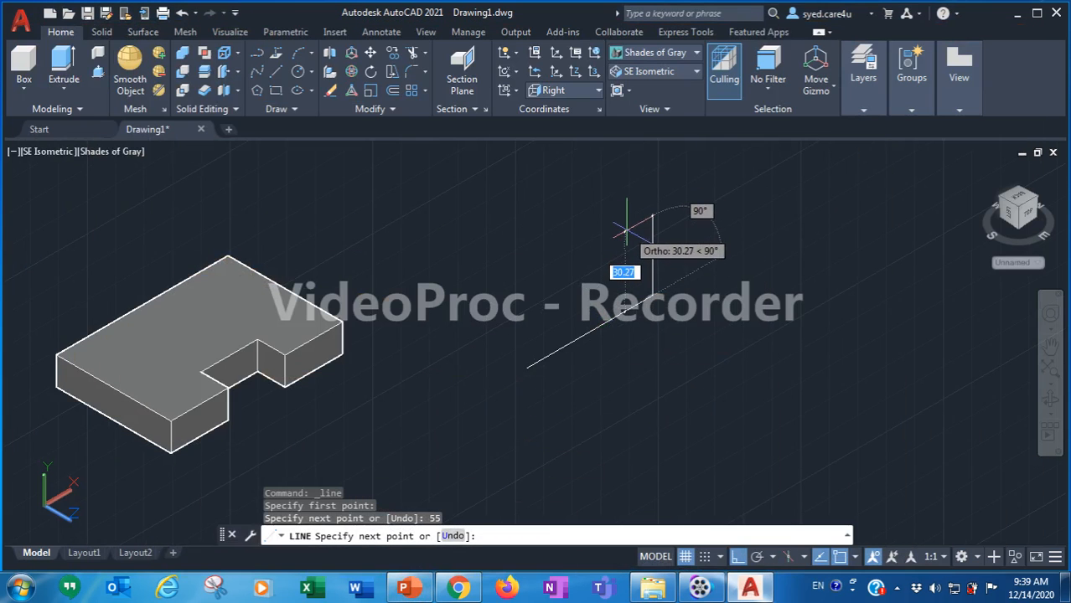
text(25)
key(Return)
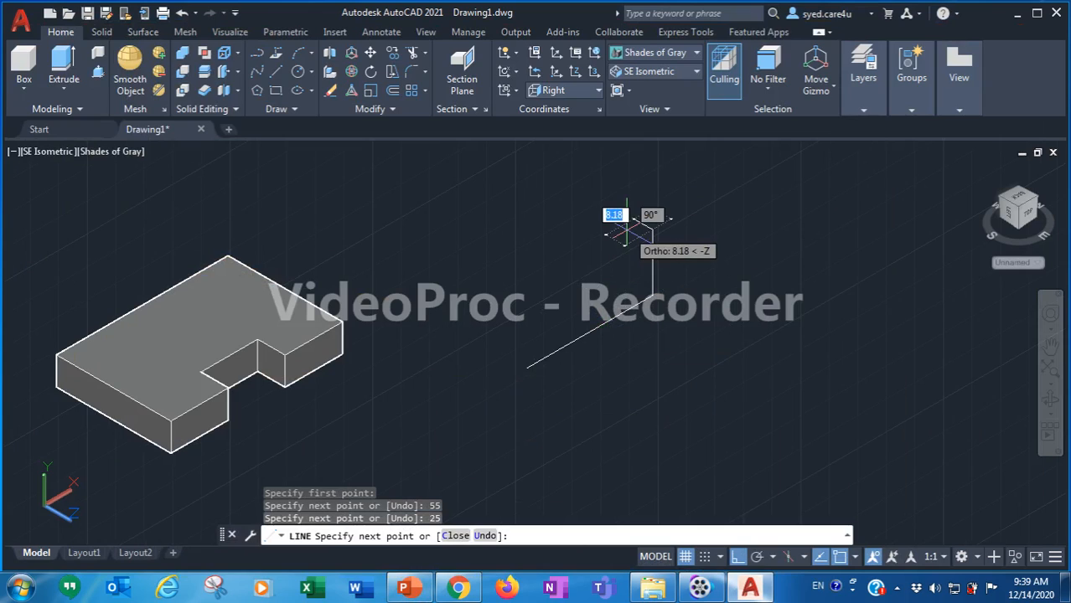
text(20)
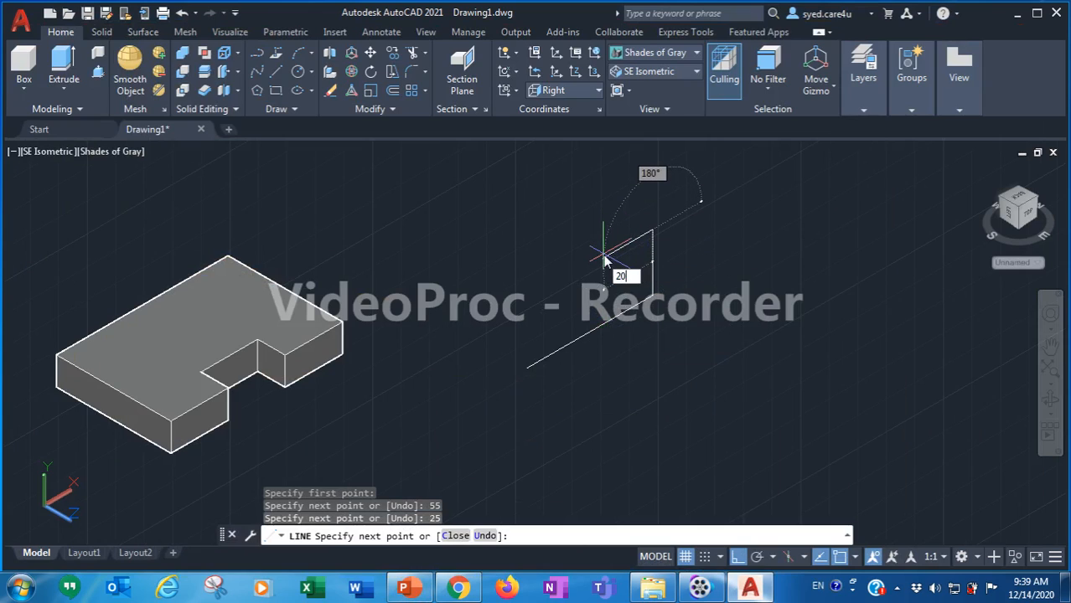
key(Return)
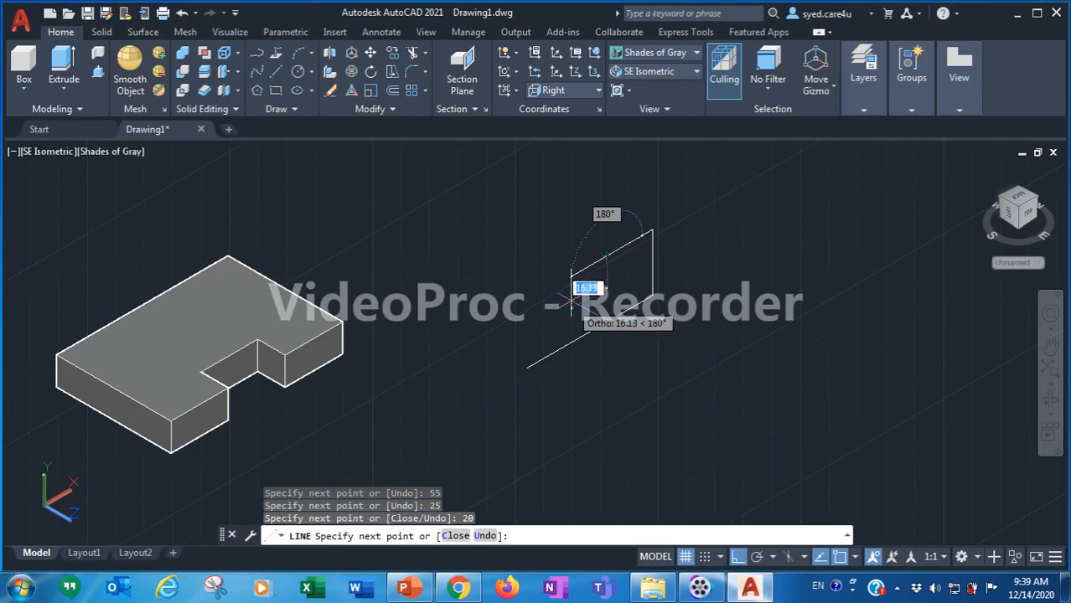
click(526, 369)
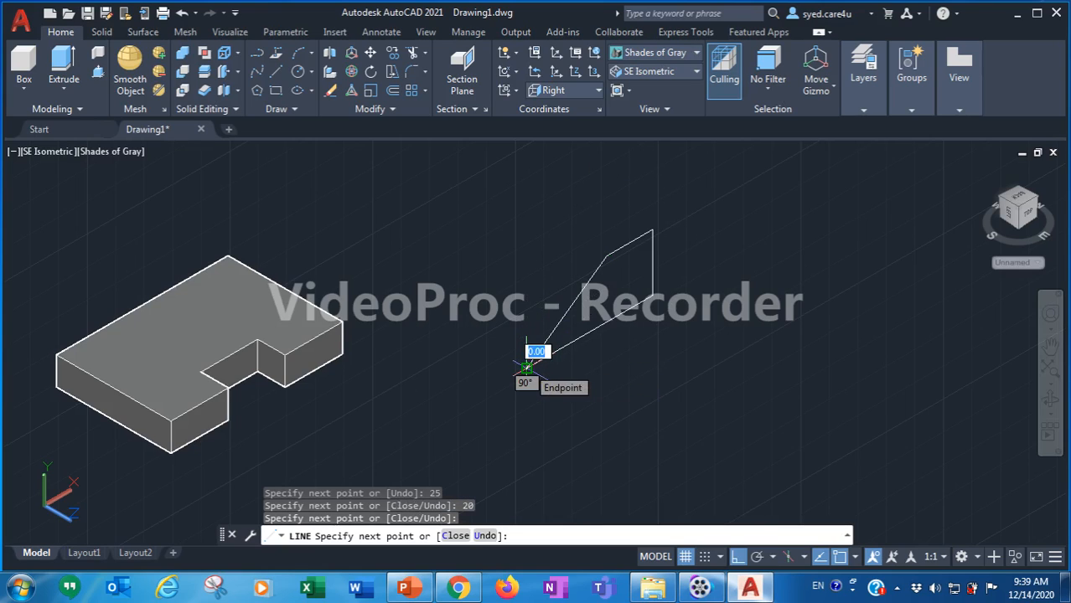
key(Escape)
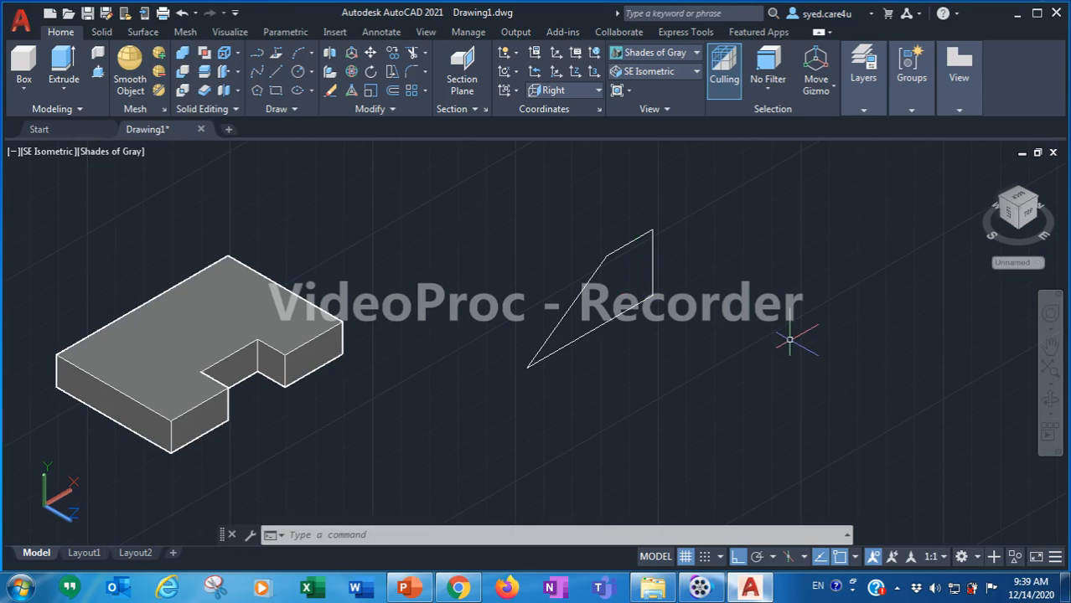
key(Escape)
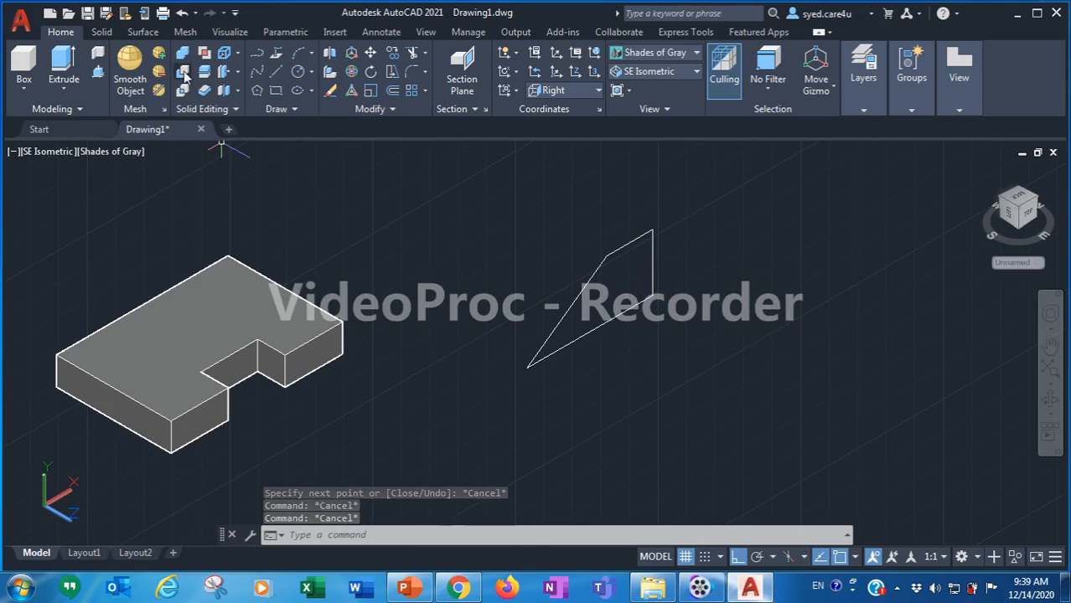
After checking the wedge width on the slide, use Presspull to extrude the closed side profile 25 toward the base block's side
click(99, 74)
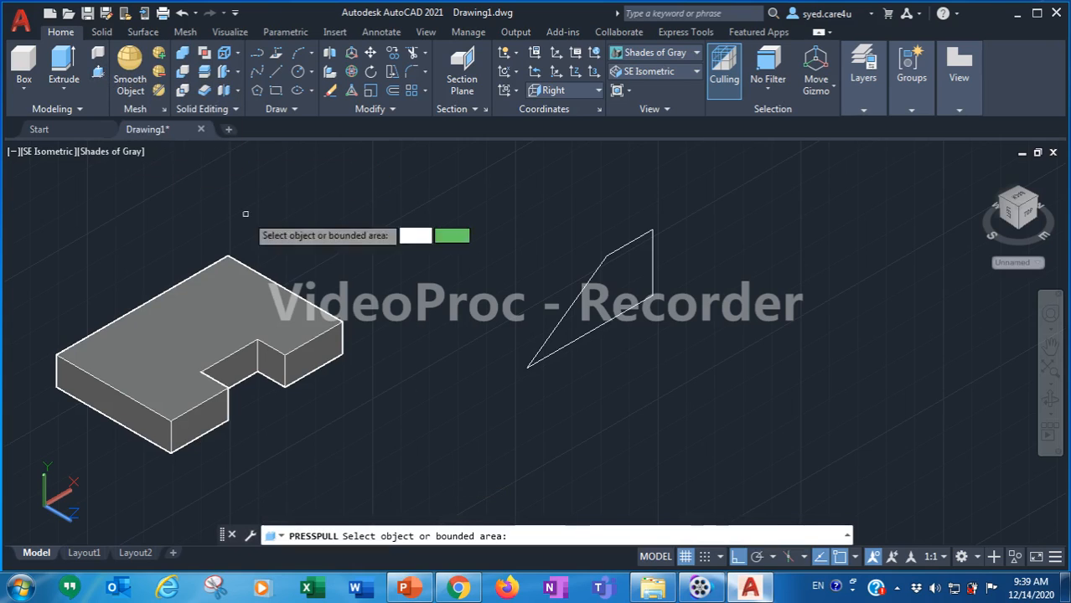
click(403, 589)
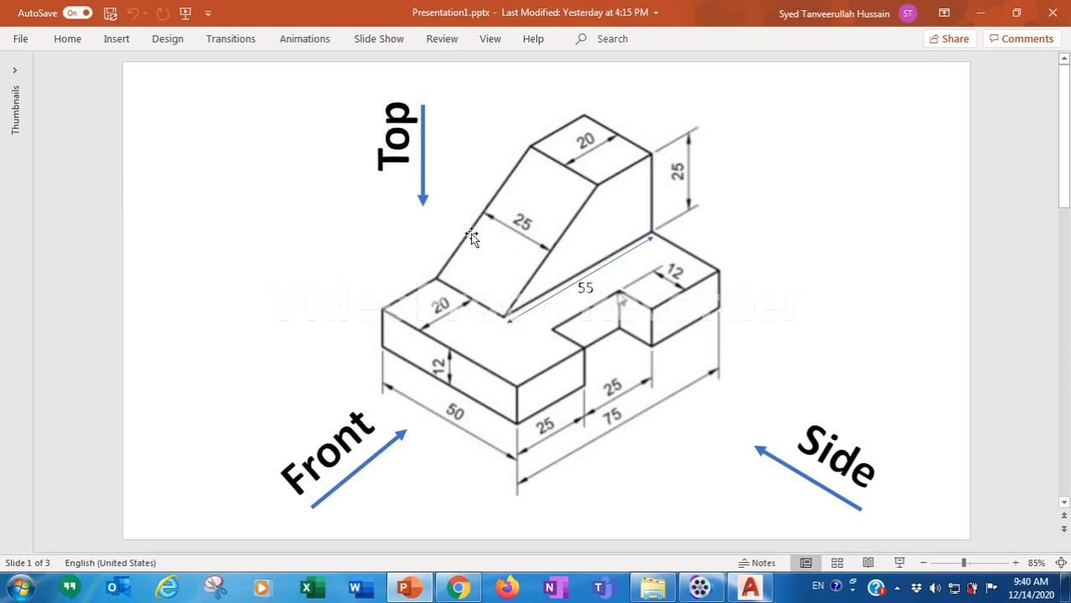
click(415, 597)
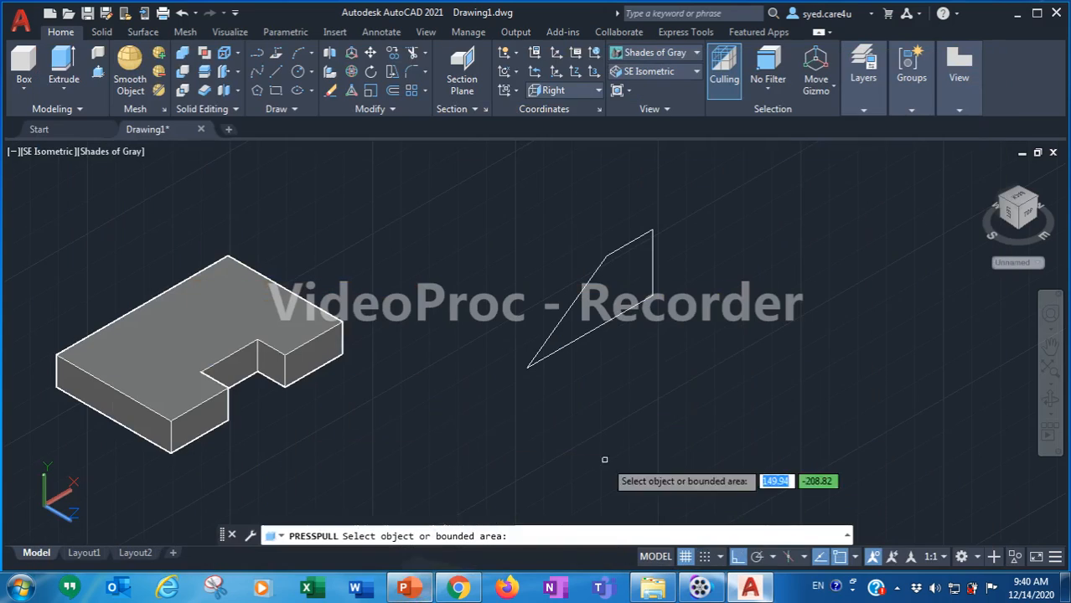
click(603, 293)
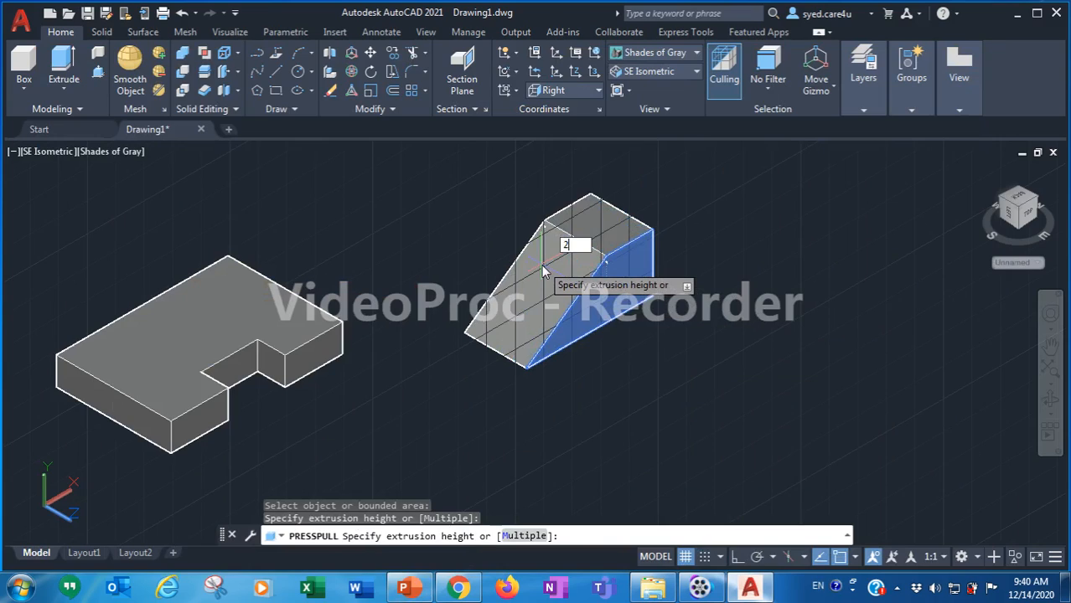
key(Return)
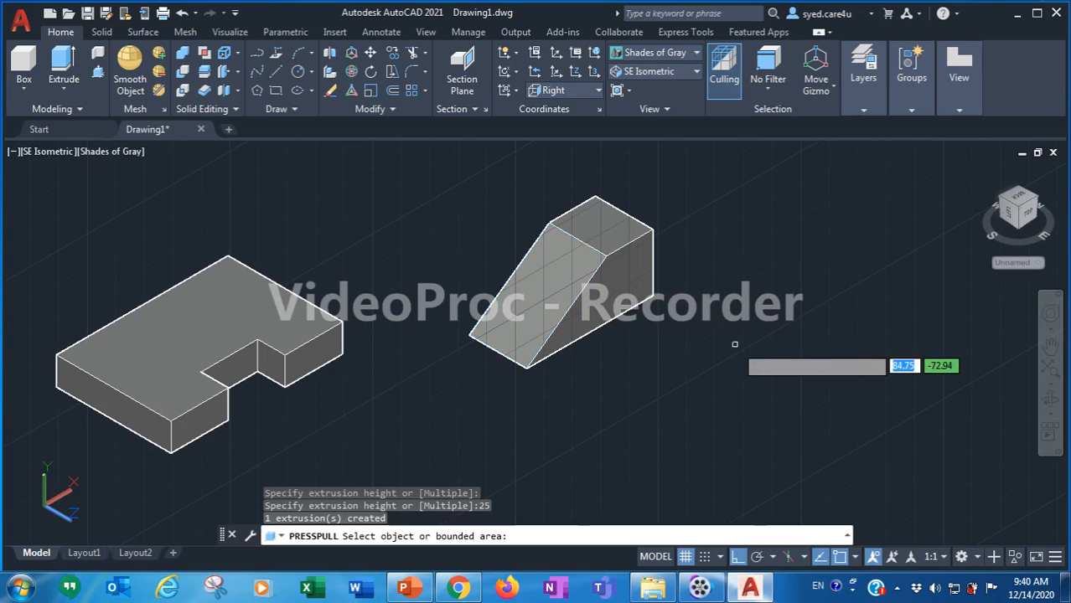
key(Escape)
key(Escape)
key(Escape)
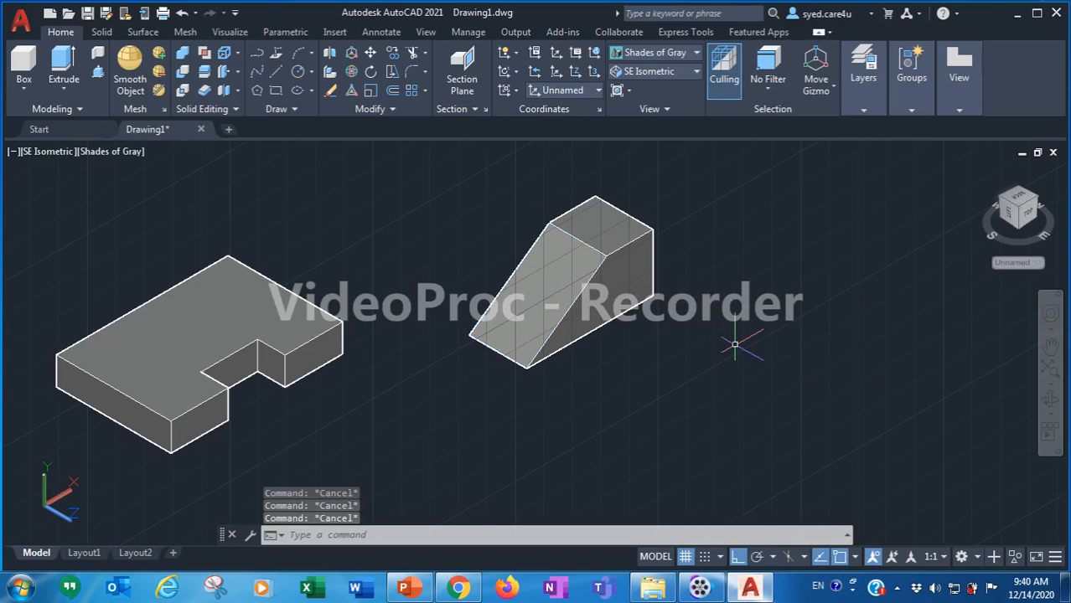
Examine the notched base block and the extruded wedge side by side
scroll(724, 359, down, 1)
middle_drag(545, 437, 573, 400)
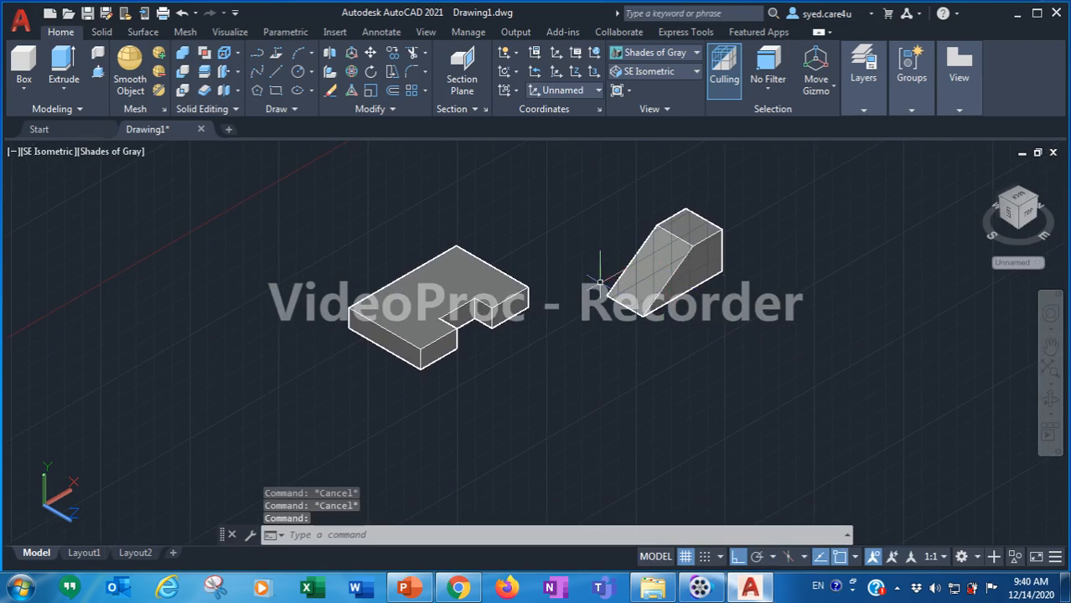
scroll(616, 383, up, 1)
key(Escape)
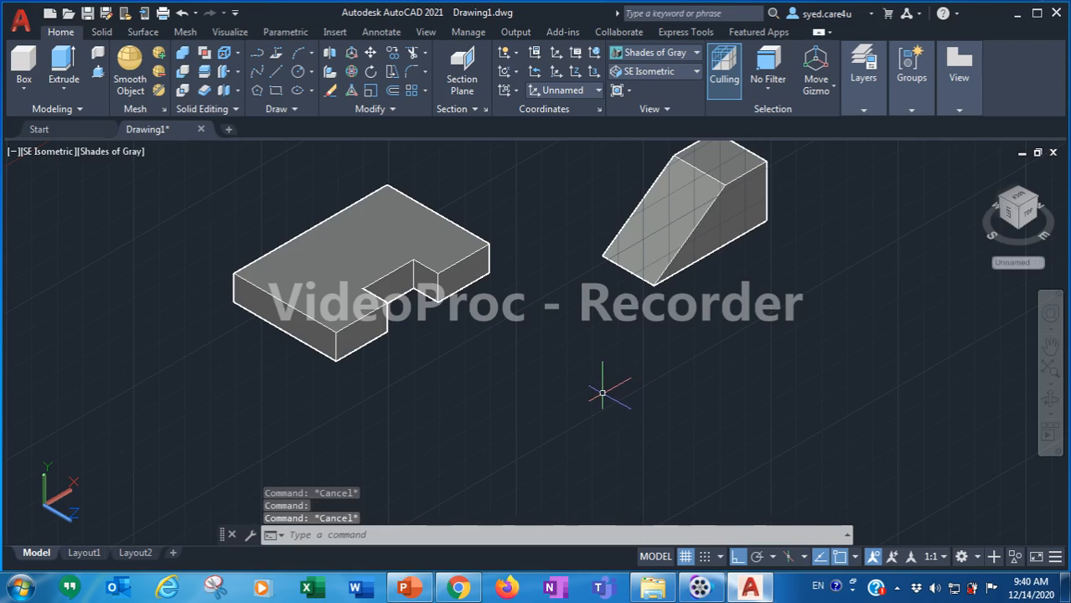
middle_drag(569, 358, 573, 439)
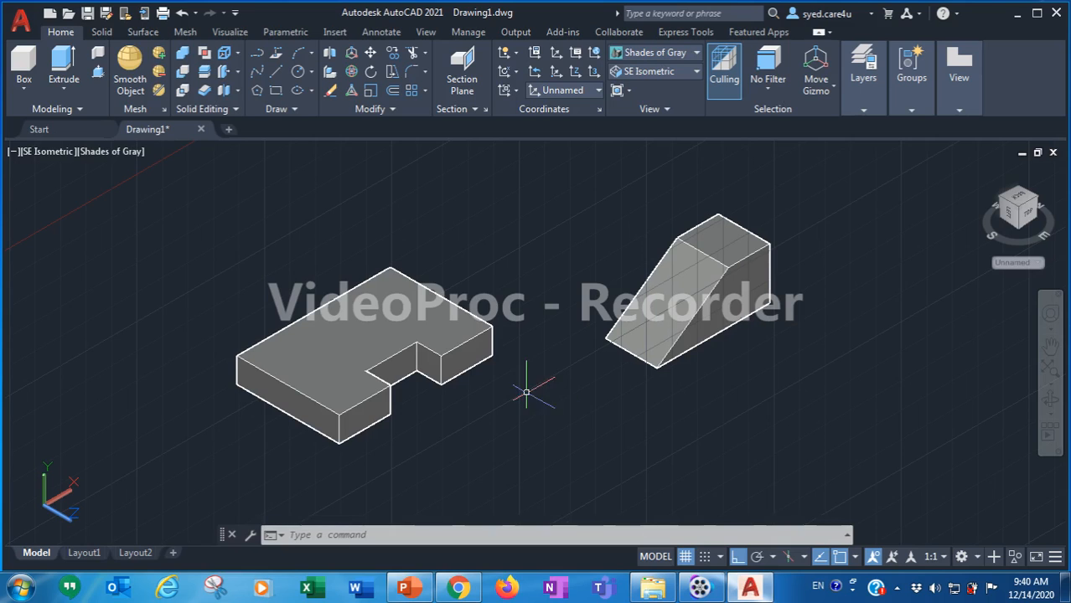
scroll(582, 364, up, 2)
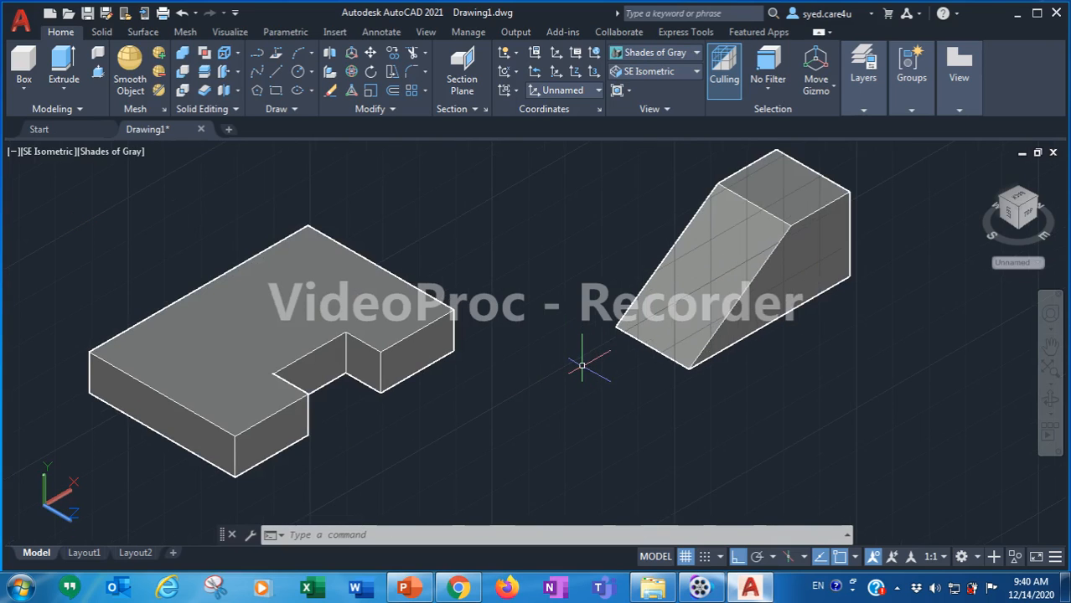
middle_drag(558, 389, 596, 432)
drag(595, 432, 602, 426)
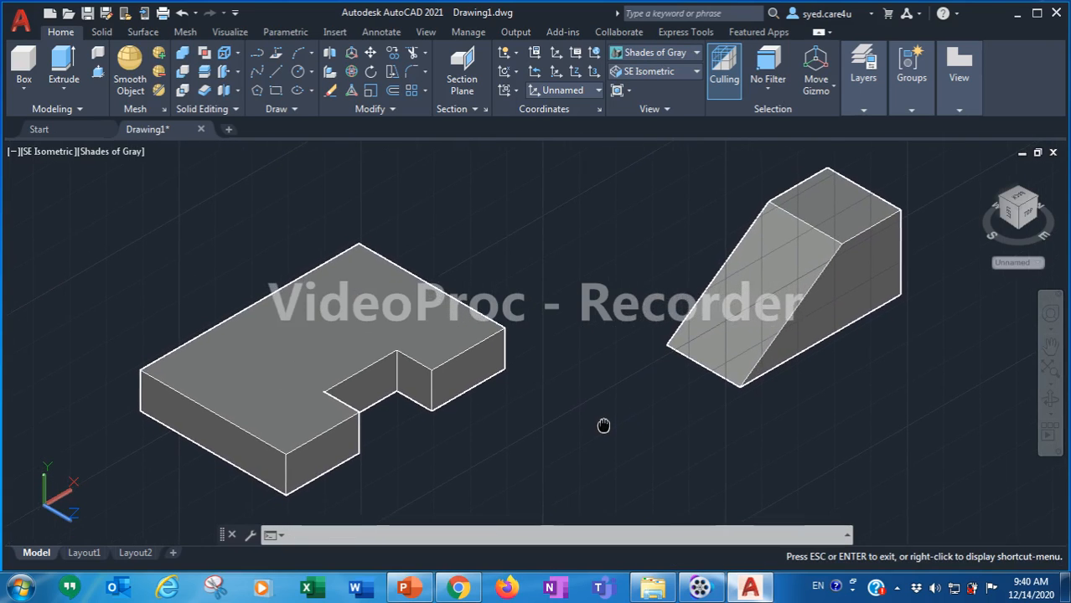
Move the wedge by the outer corner of its sloped tip onto the matching top front corner of the notched base block
key(Escape)
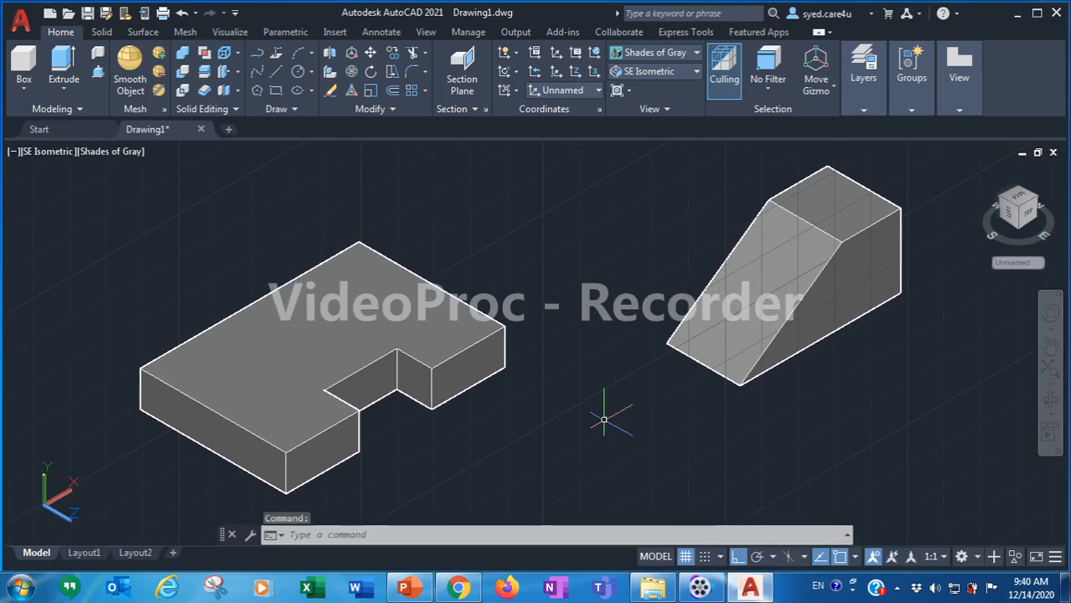
click(702, 330)
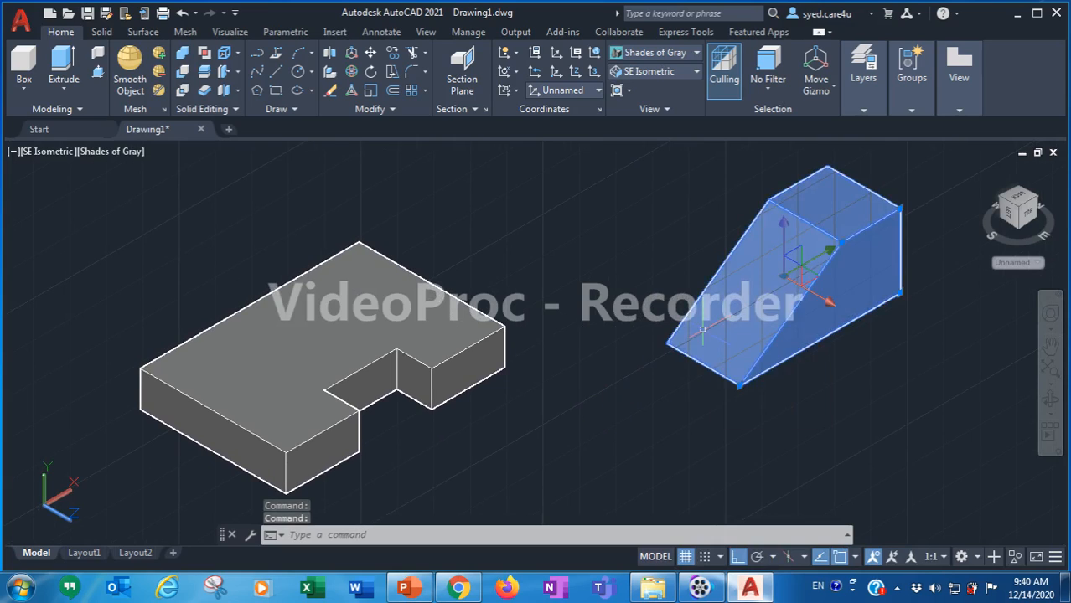
right_click(702, 329)
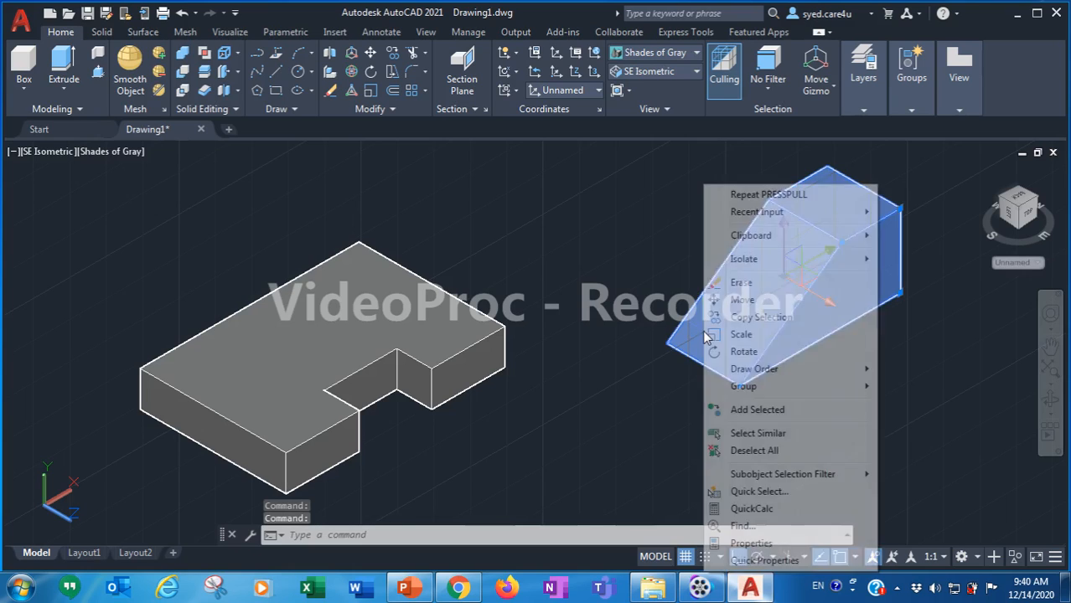
click(742, 300)
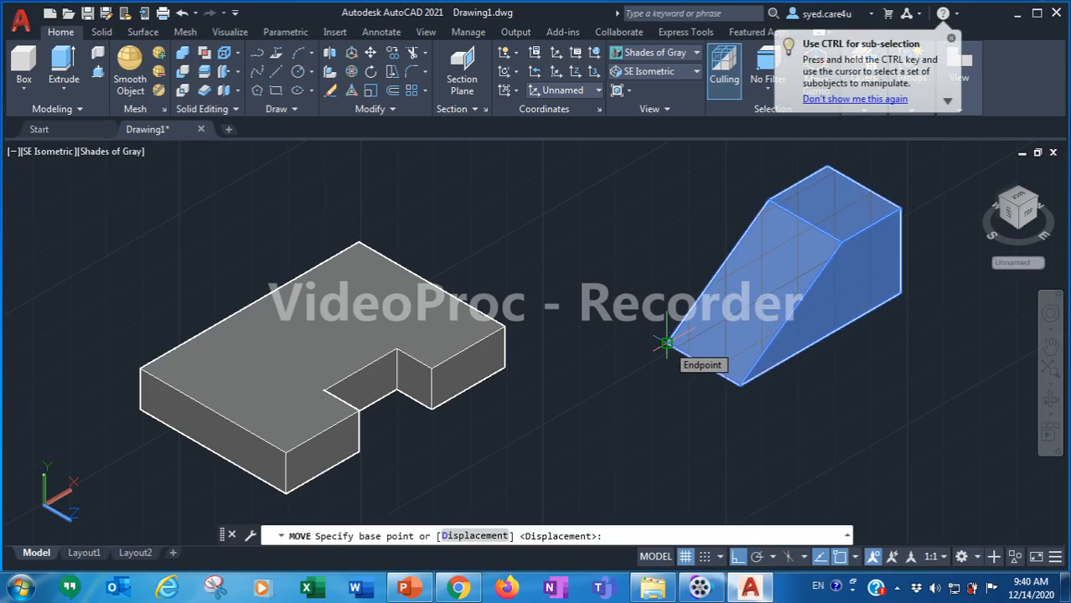
click(666, 344)
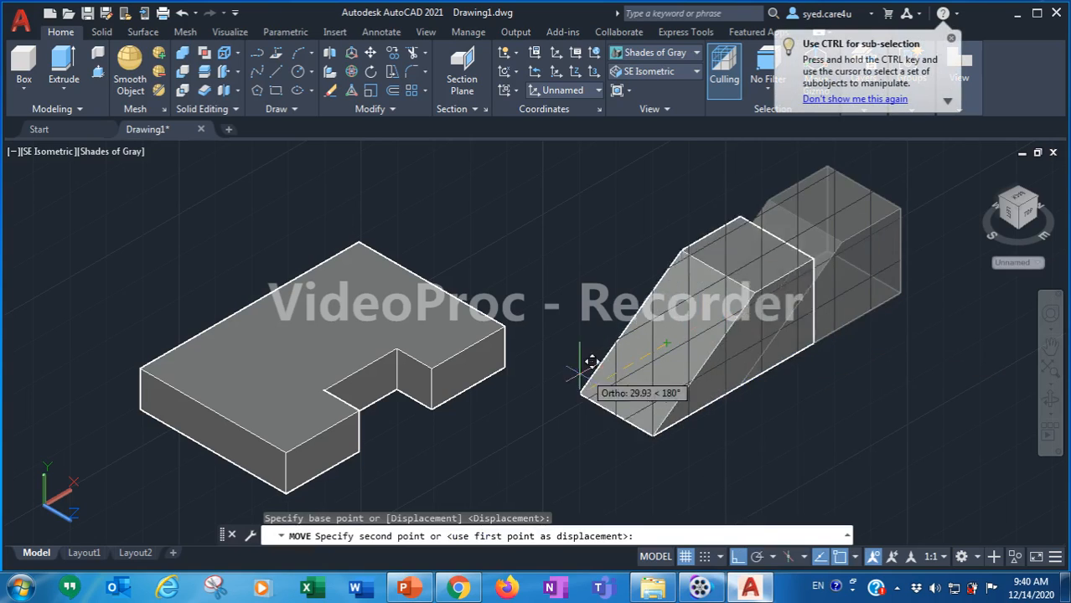
click(141, 367)
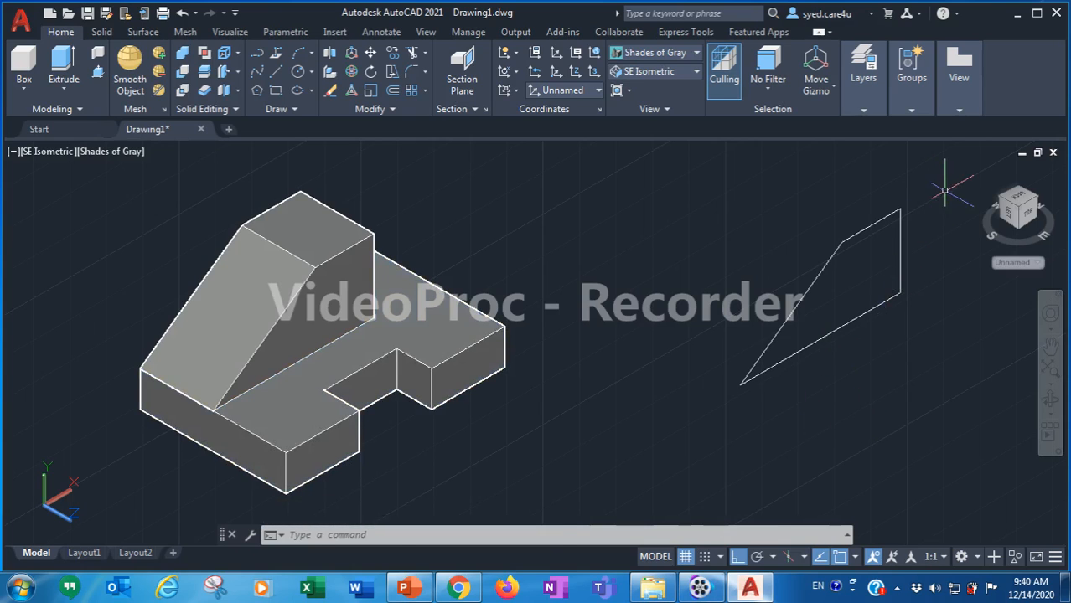
Erase the leftover wedge profile lines beside the block
click(945, 191)
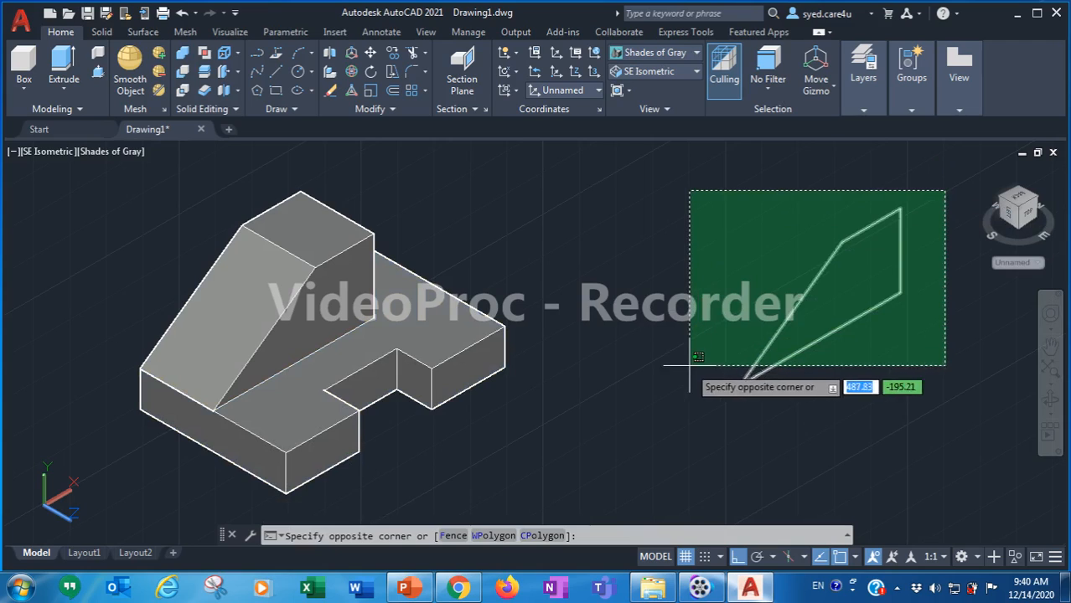
click(682, 412)
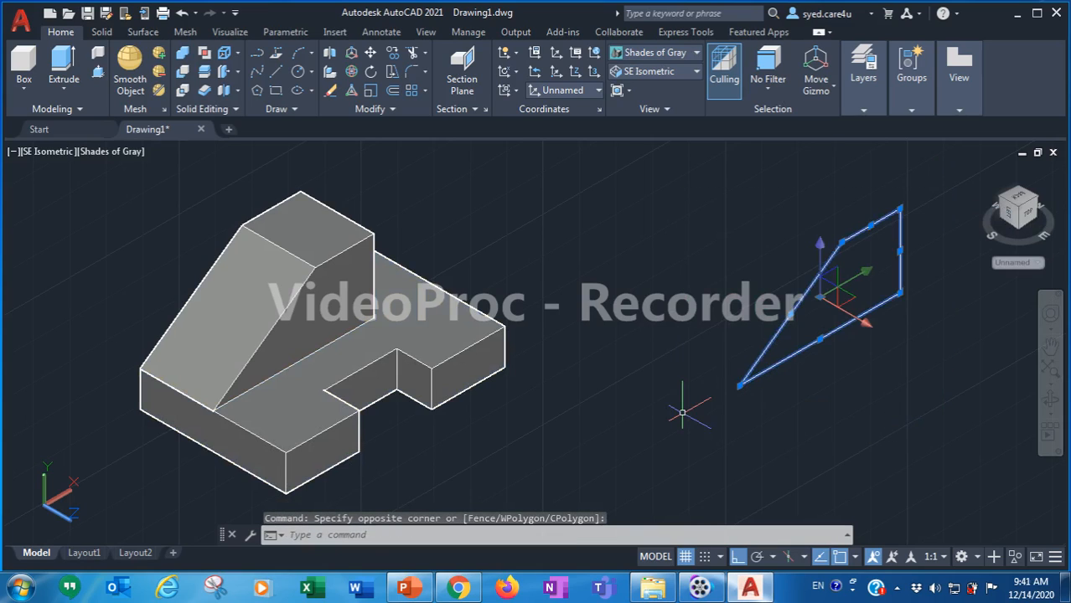
key(Delete)
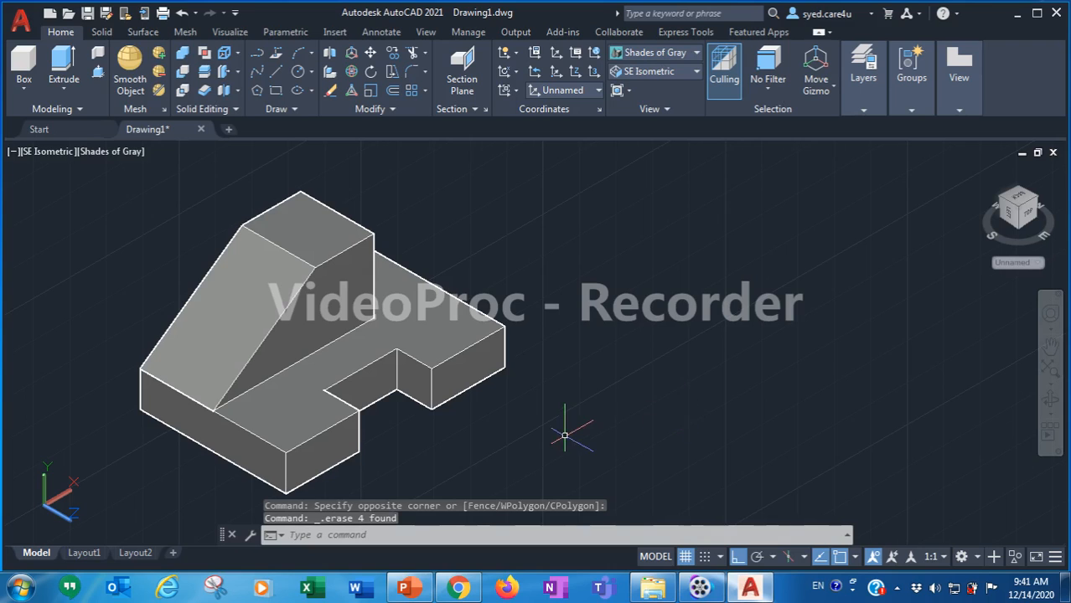
scroll(572, 427, up, 1)
scroll(571, 427, down, 2)
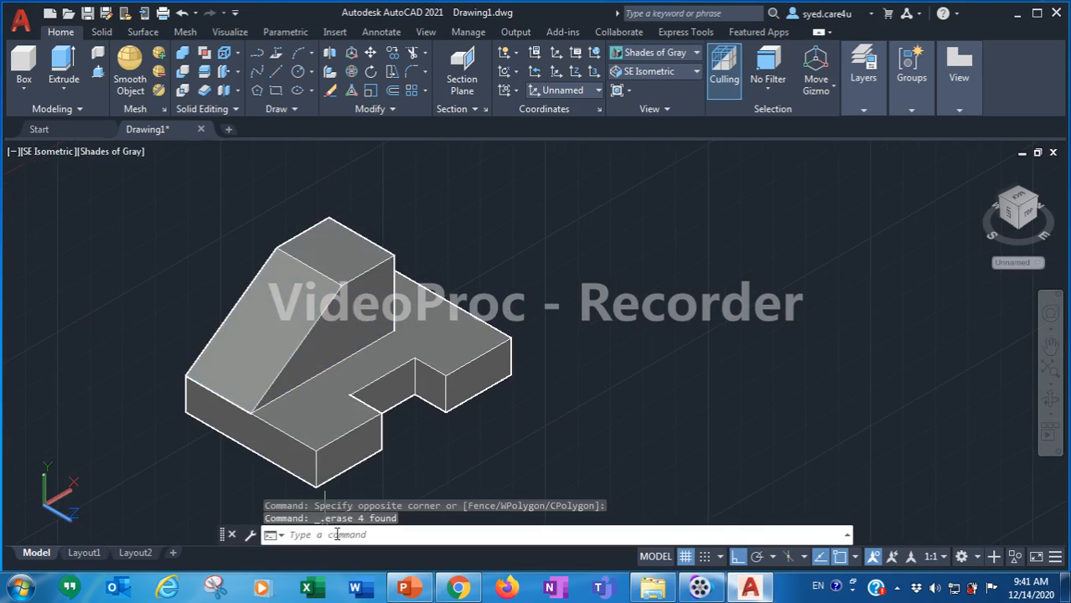
After checking the wedge position on the PowerPoint slide, switch the AutoCAD model to the Left view and frame both solids
click(404, 588)
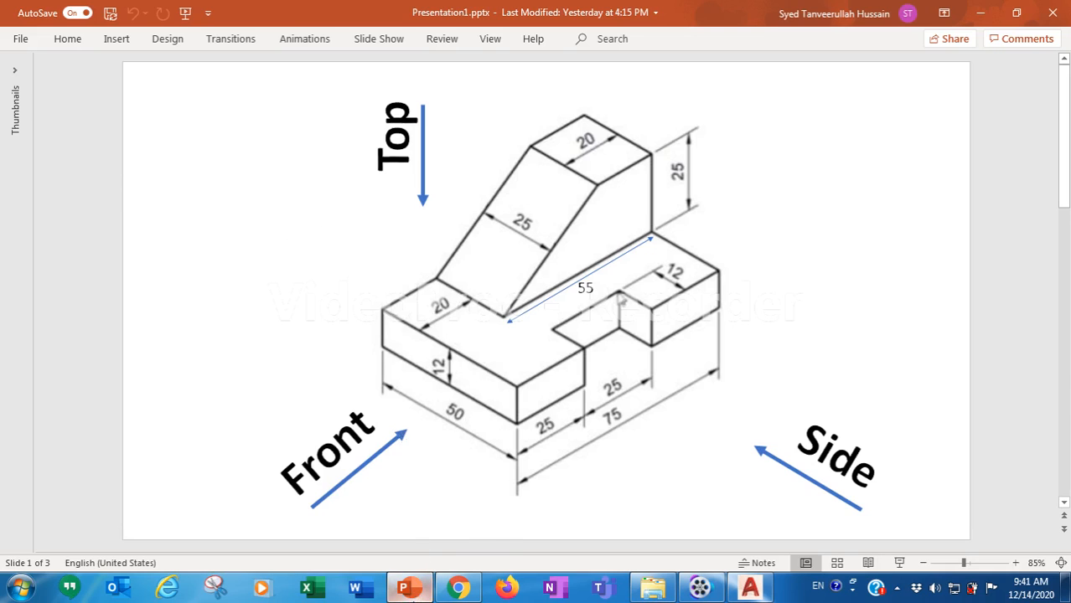
click(408, 587)
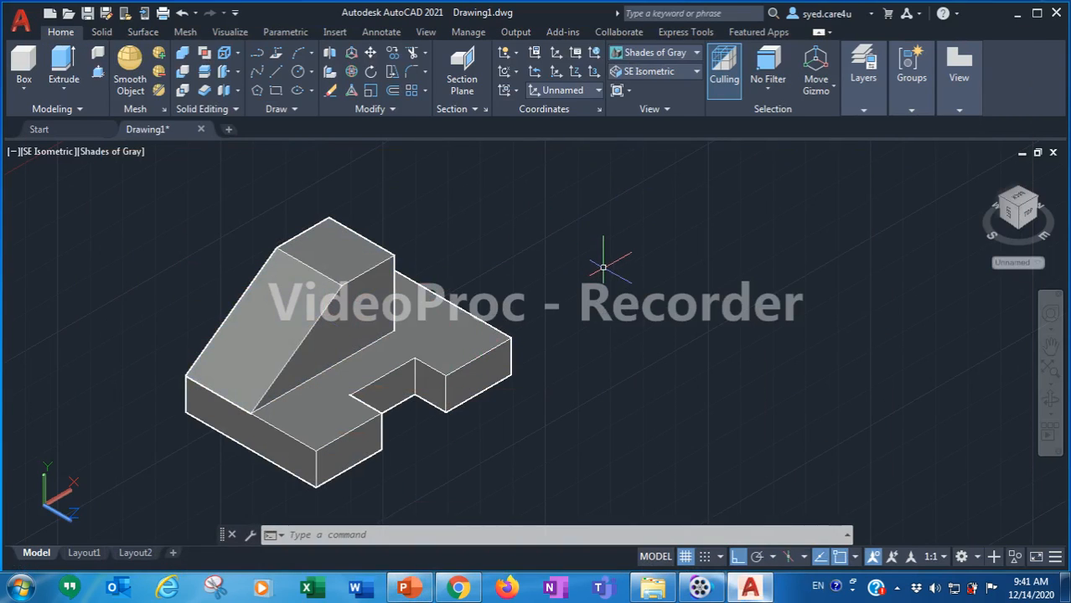
click(695, 73)
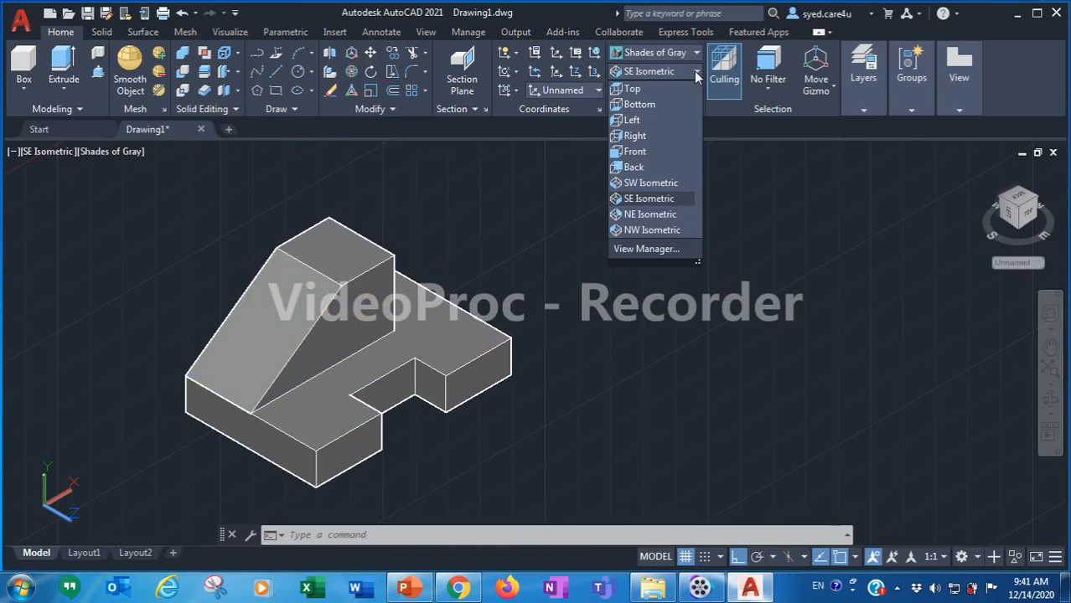
click(641, 119)
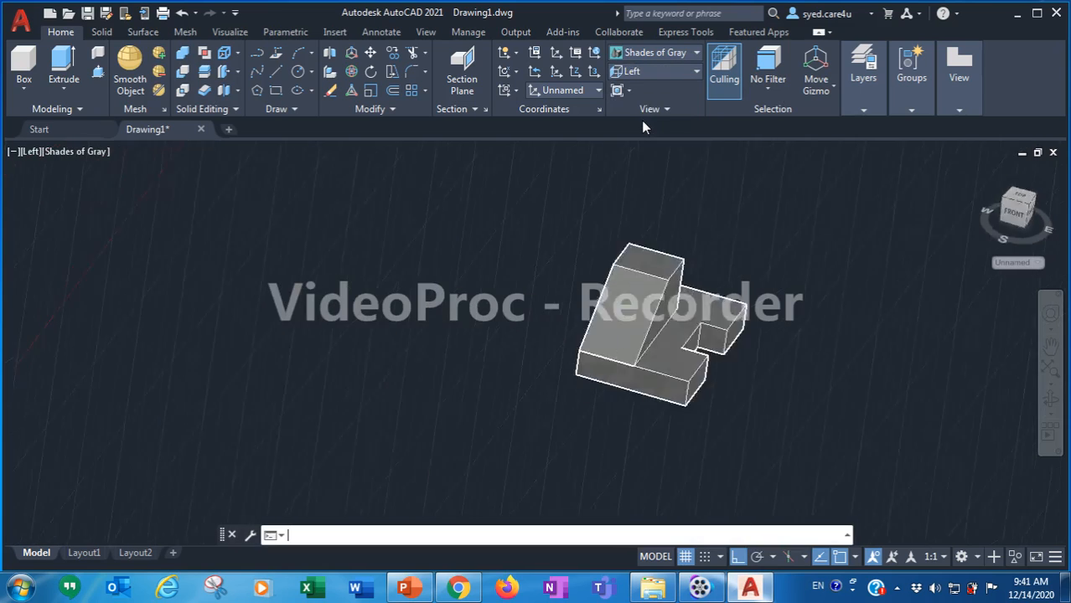
middle_drag(660, 203, 490, 406)
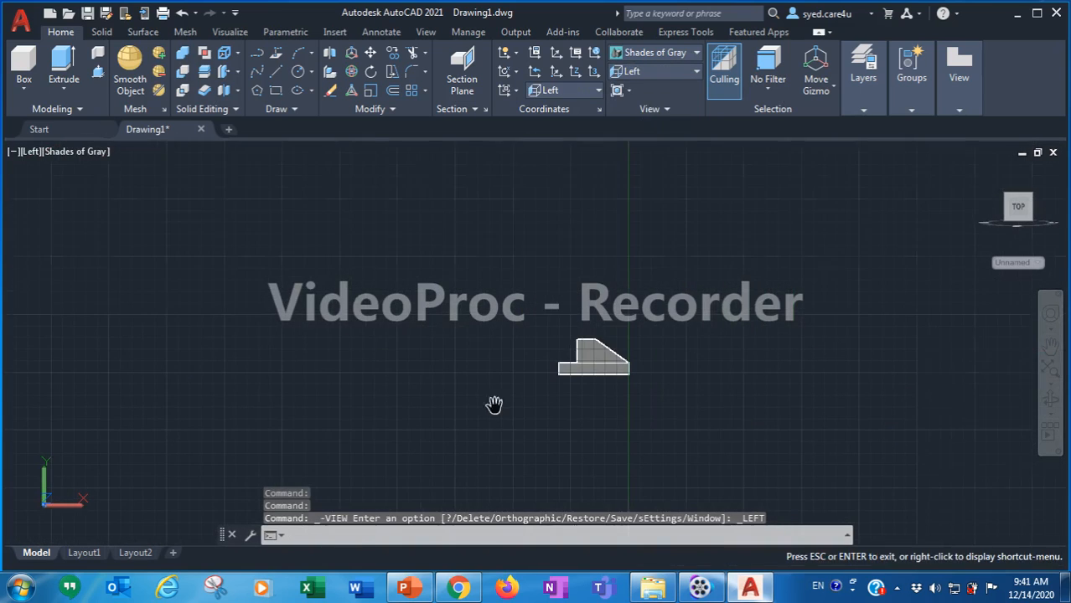
scroll(541, 380, up, 5)
scroll(543, 380, up, 2)
middle_drag(478, 318, 122, 380)
scroll(436, 400, up, 2)
scroll(437, 401, up, 2)
key(Escape)
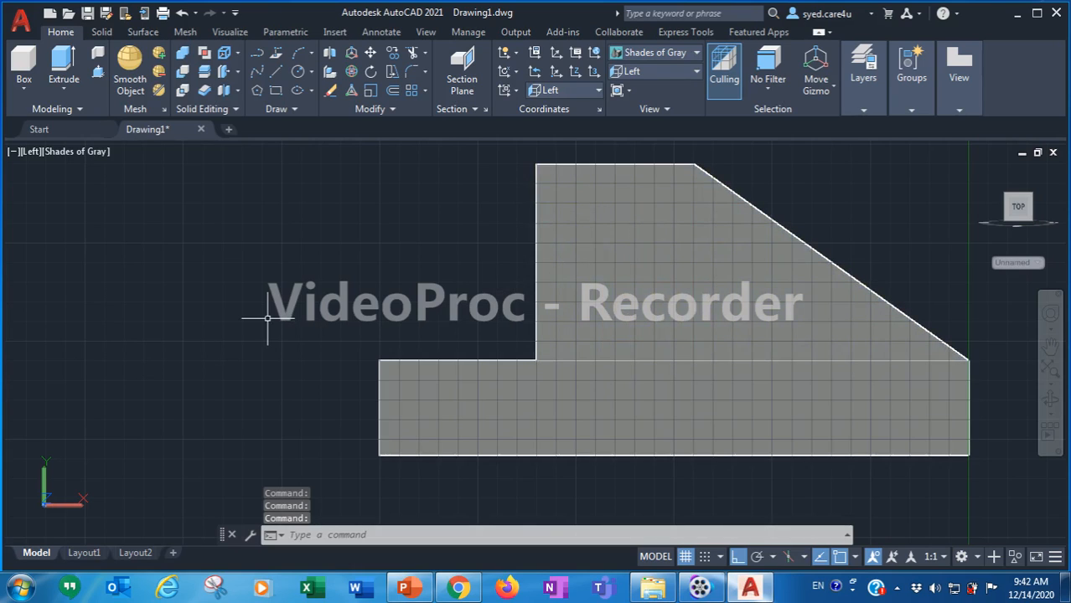
After rechecking the PowerPoint slide, move the wedge by its lower back corner to the top back corner of the base in AutoCAD
click(408, 590)
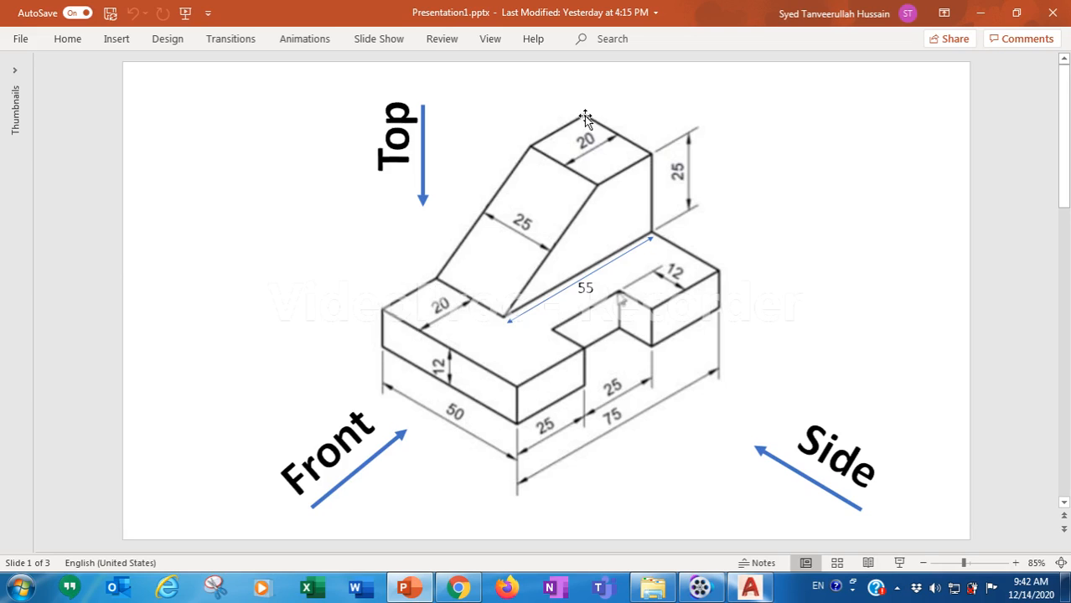
click(407, 587)
click(554, 305)
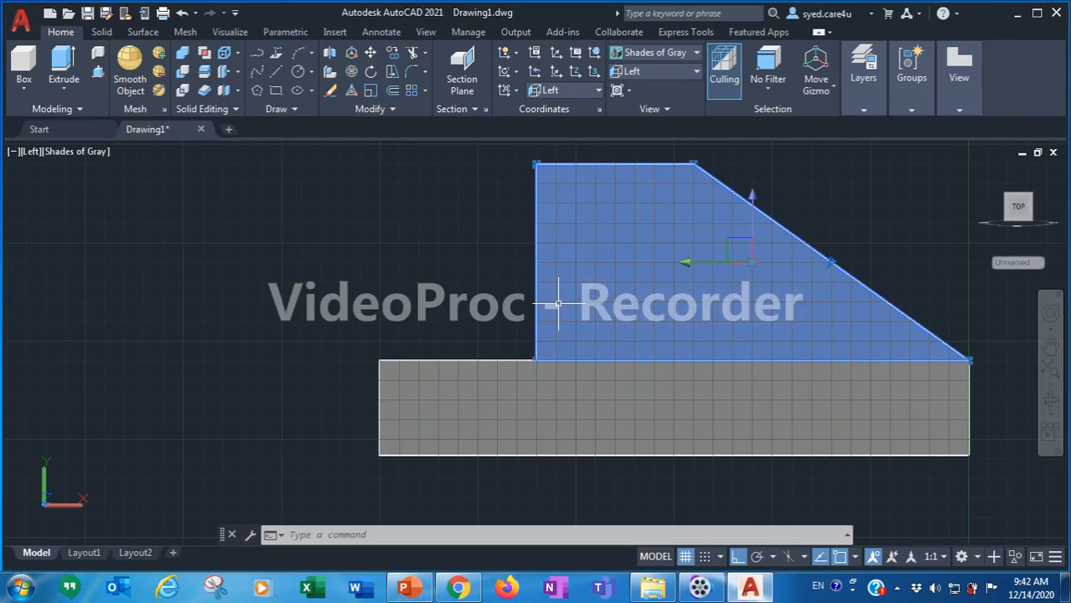
right_click(558, 304)
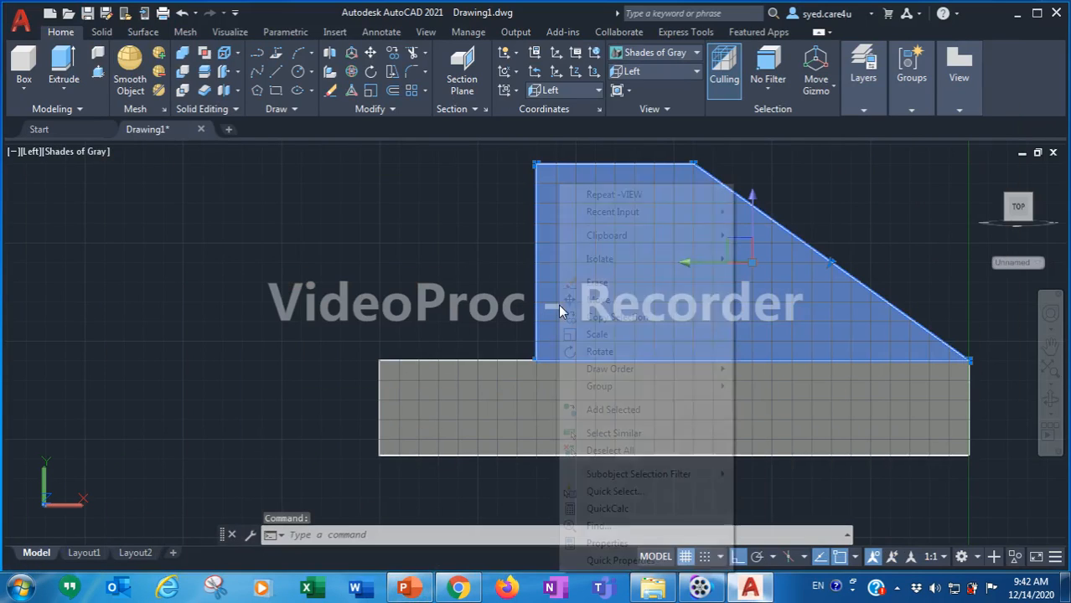
click(569, 303)
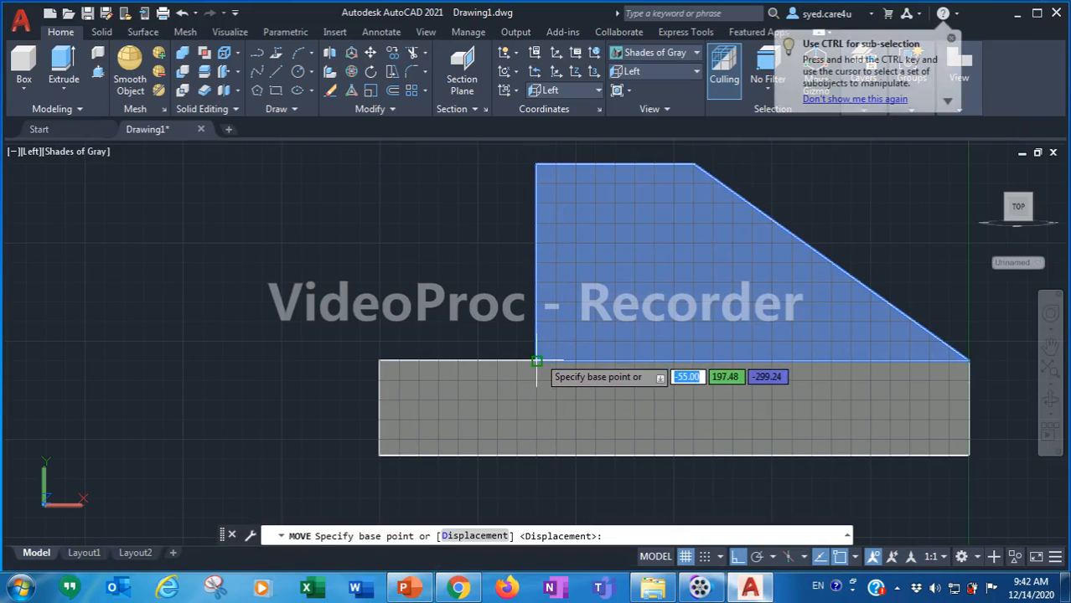
click(536, 361)
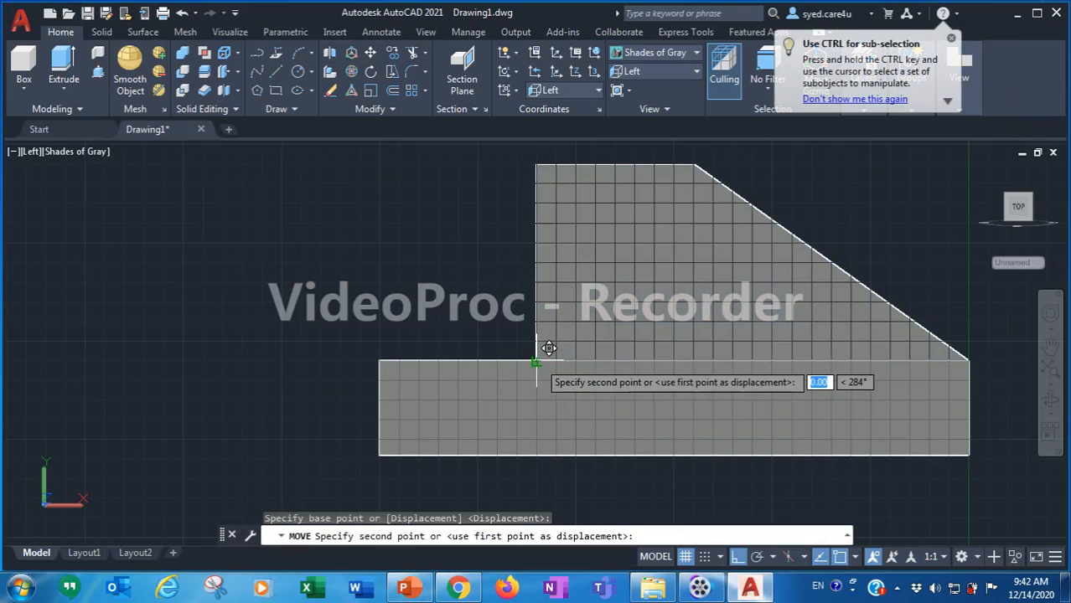
click(380, 361)
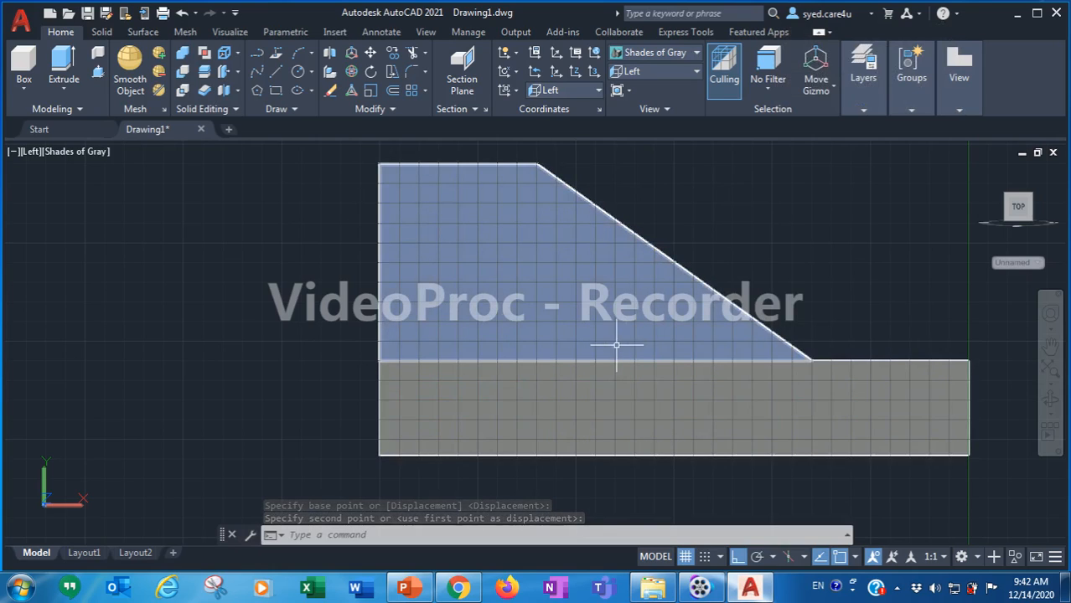
Return to the SE Isometric view and frame the repositioned wedge and base
click(694, 72)
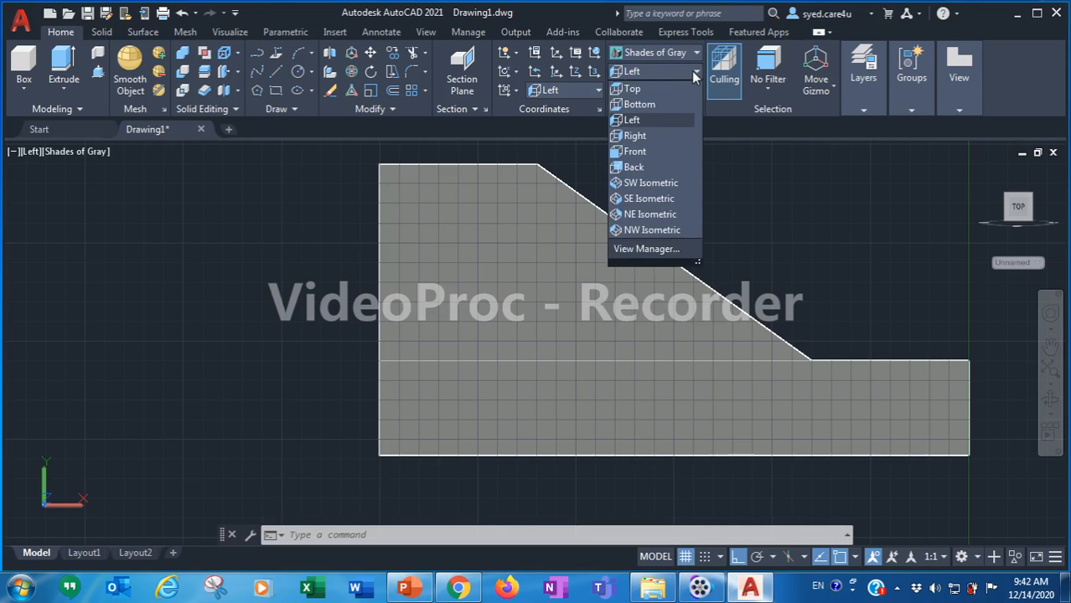
click(648, 198)
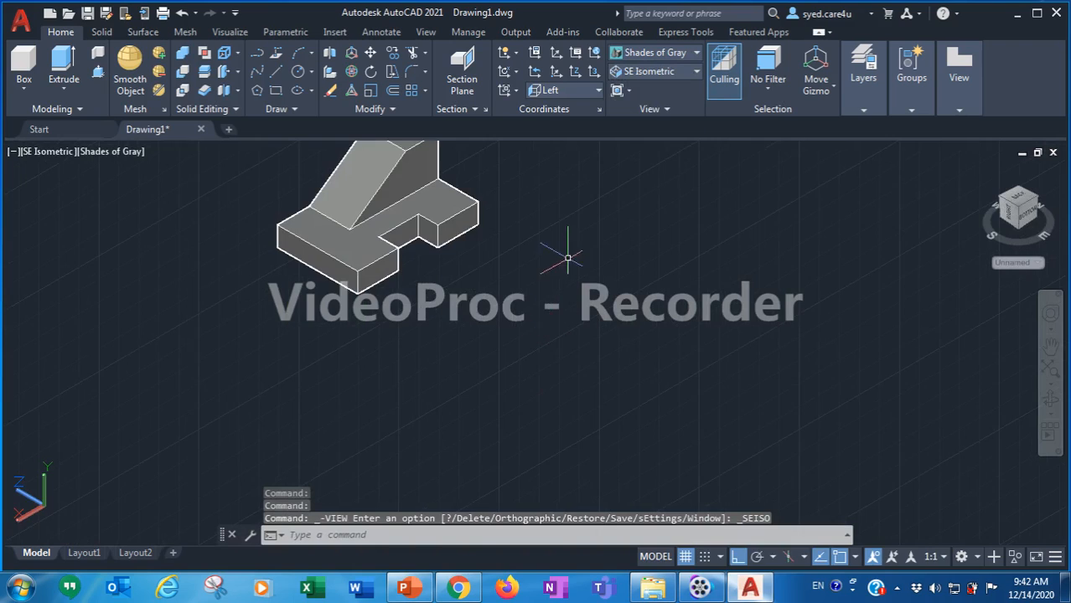
middle_drag(567, 249, 570, 414)
scroll(548, 377, up, 2)
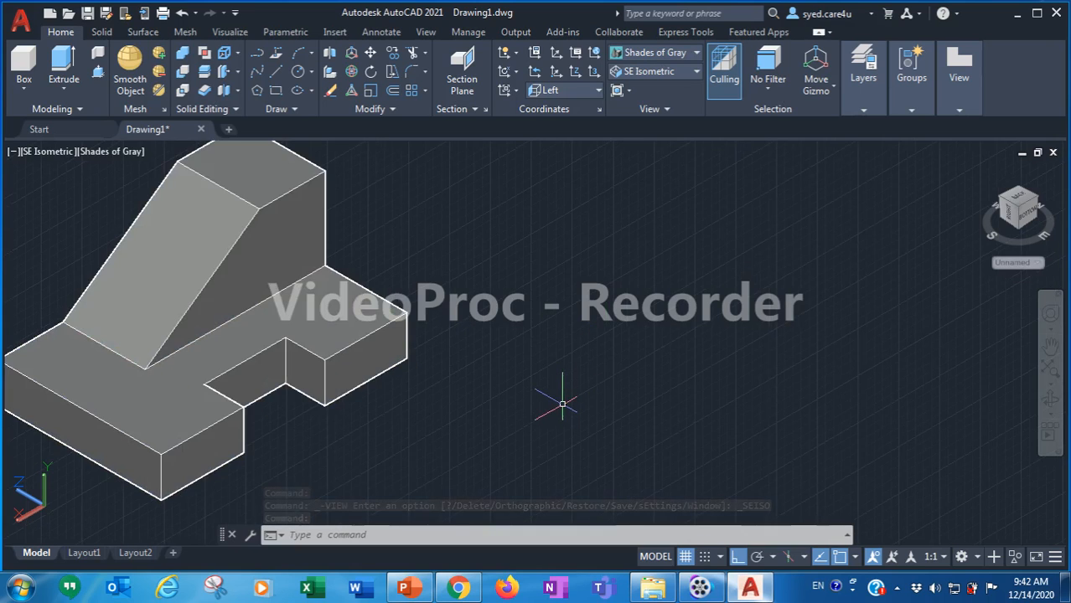
scroll(561, 402, up, 1)
middle_drag(561, 404, 755, 407)
scroll(746, 399, down, 1)
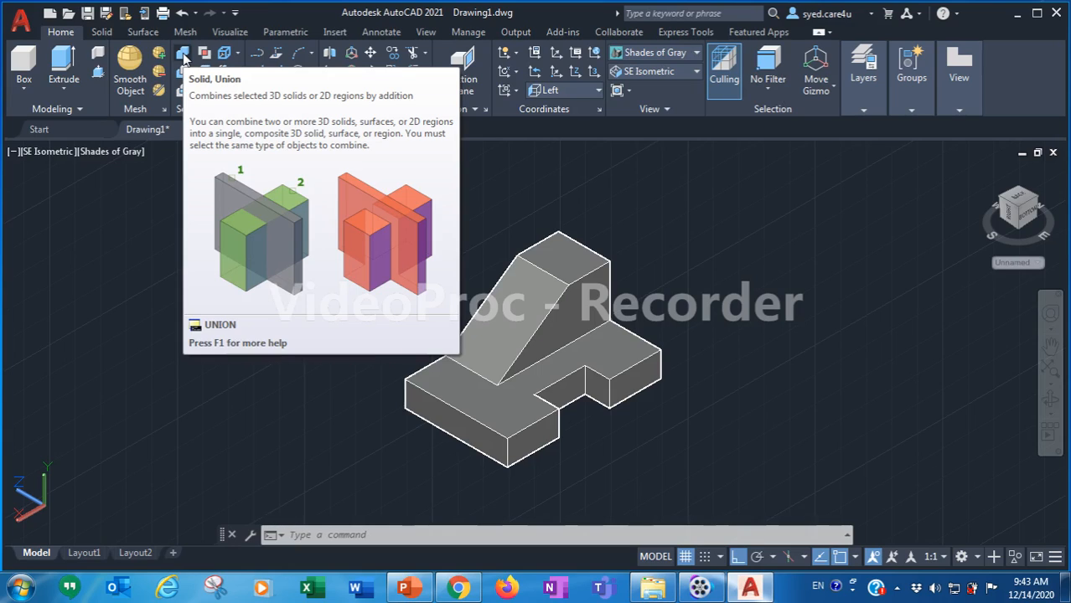
Union the wedge and the notched base block into a single solid
click(184, 54)
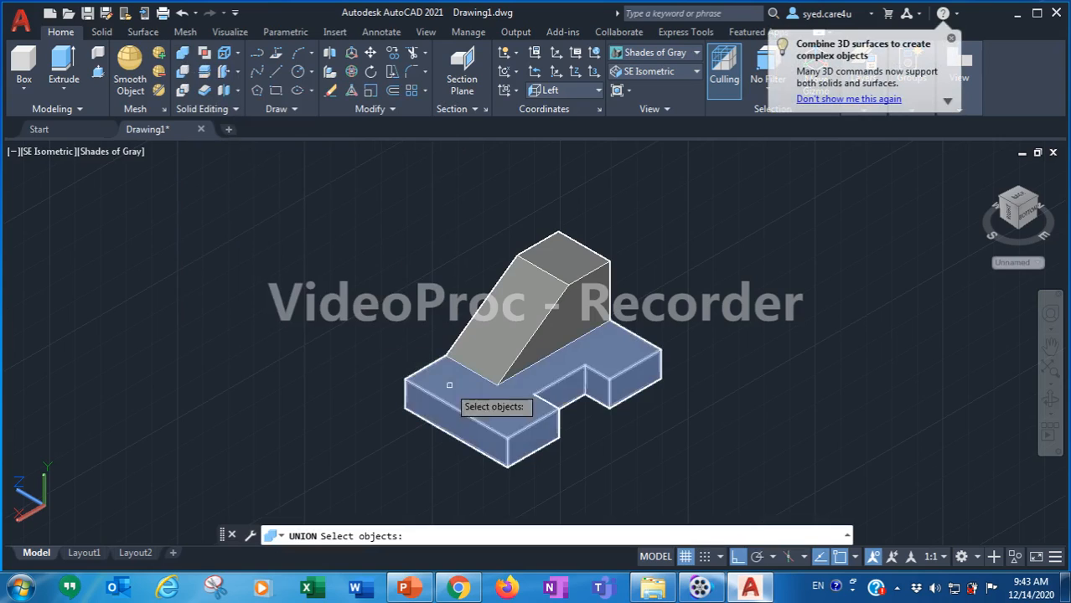
click(511, 332)
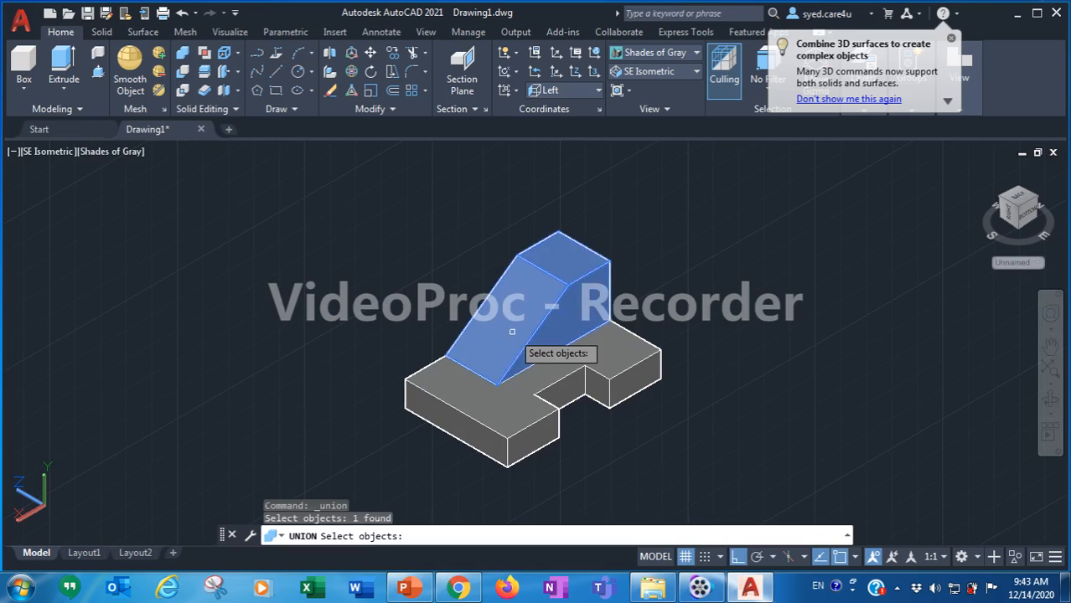
click(456, 397)
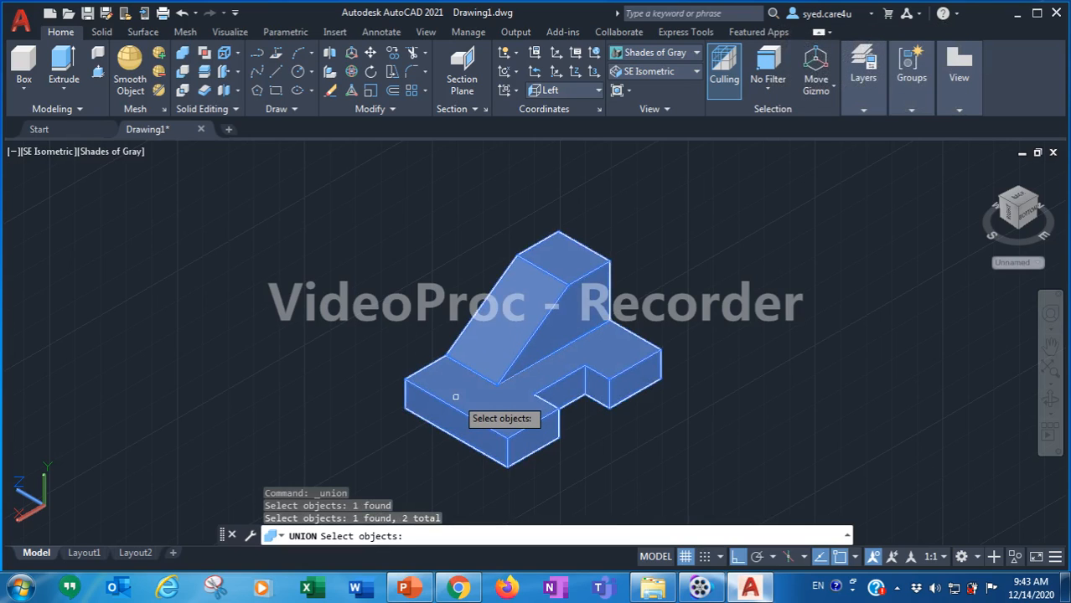
key(Return)
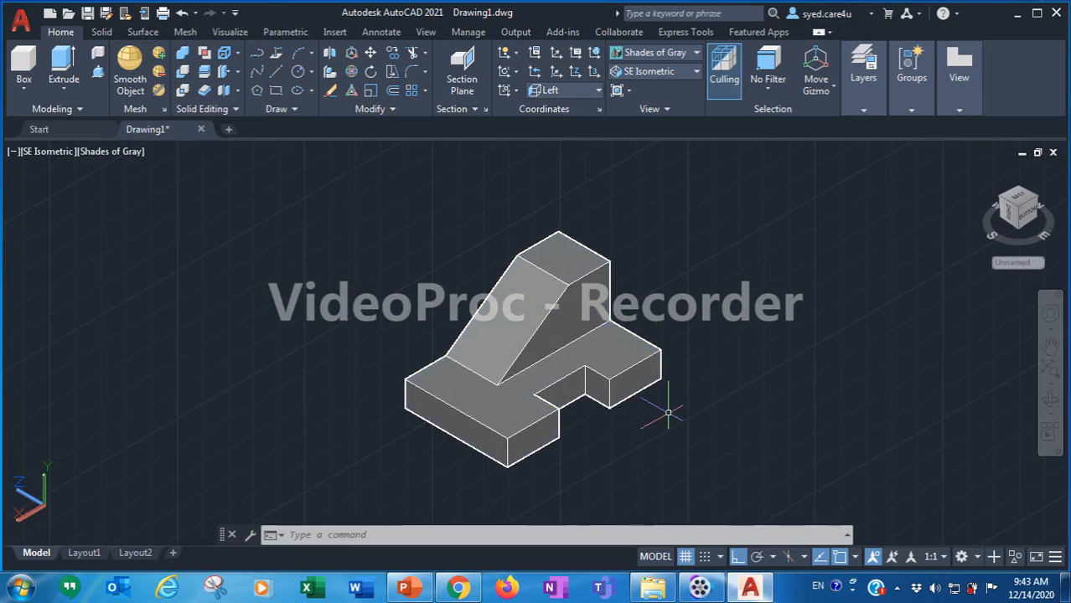
text(p)
key(Return)
drag(681, 414, 406, 375)
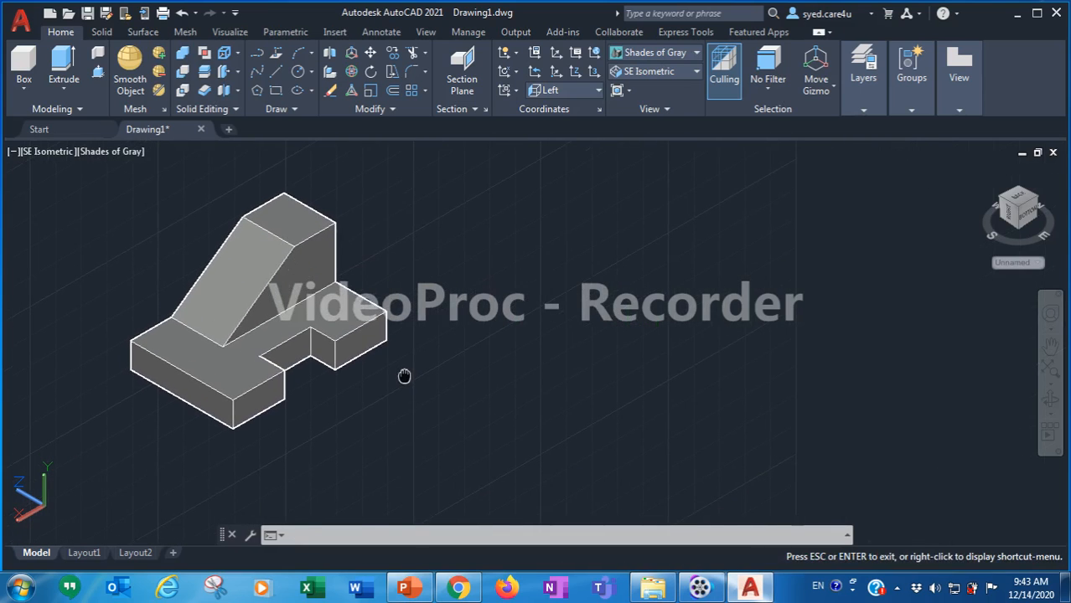
key(Escape)
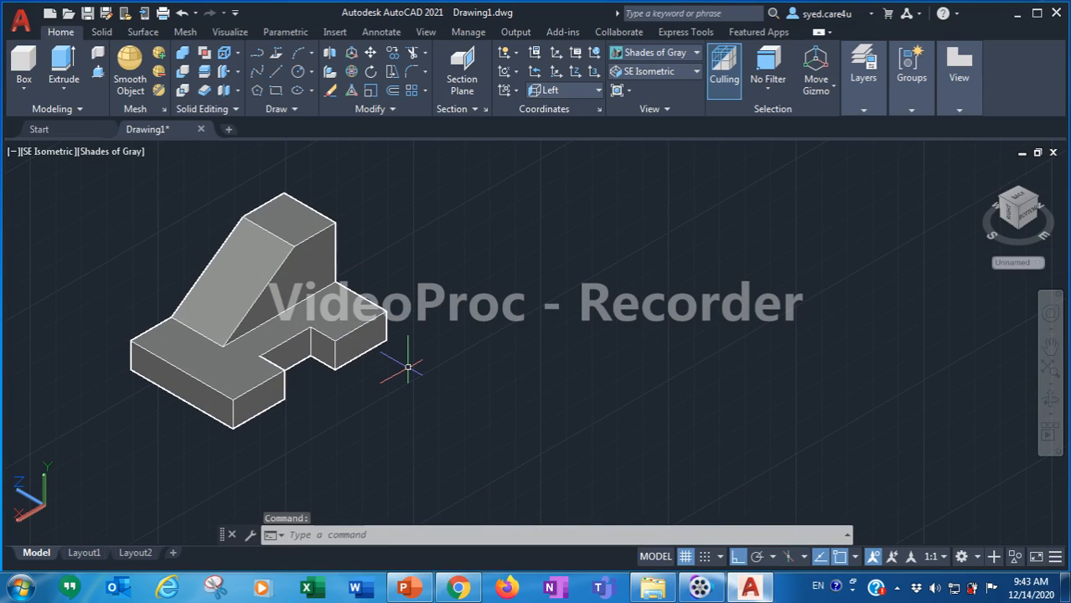
Compare the finished solid with its PowerPoint slide and go to slide 2 to view the next dimensioned part
click(405, 588)
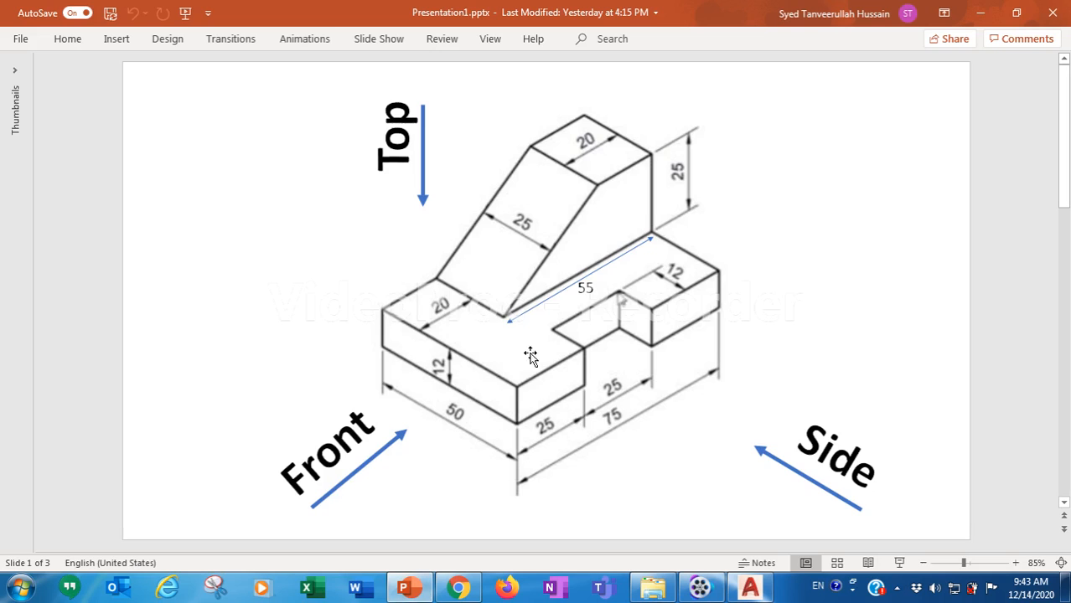
scroll(531, 357, down, 2)
scroll(545, 369, up, 1)
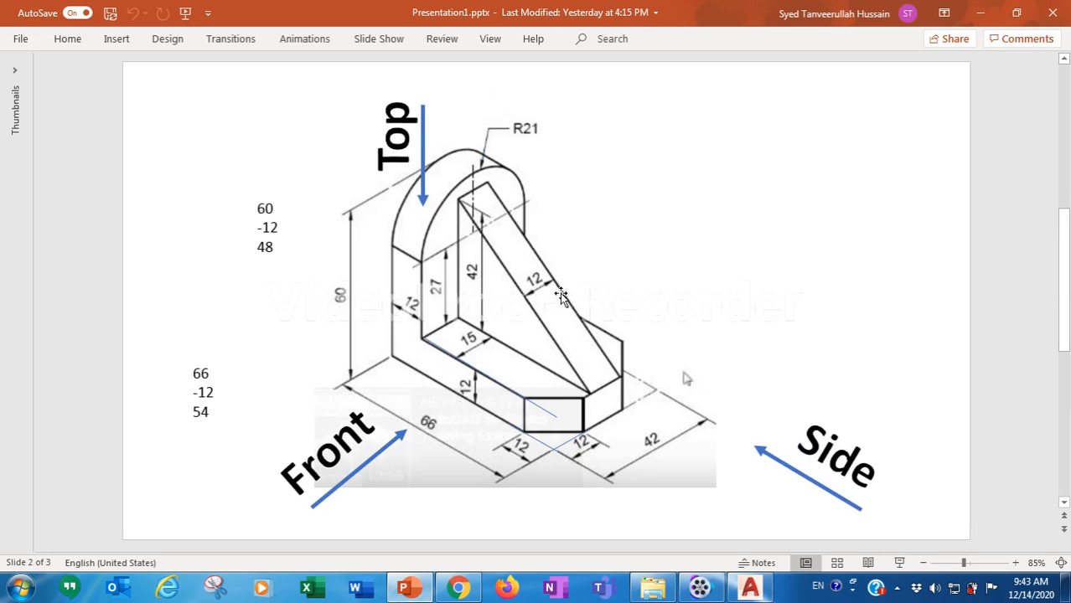
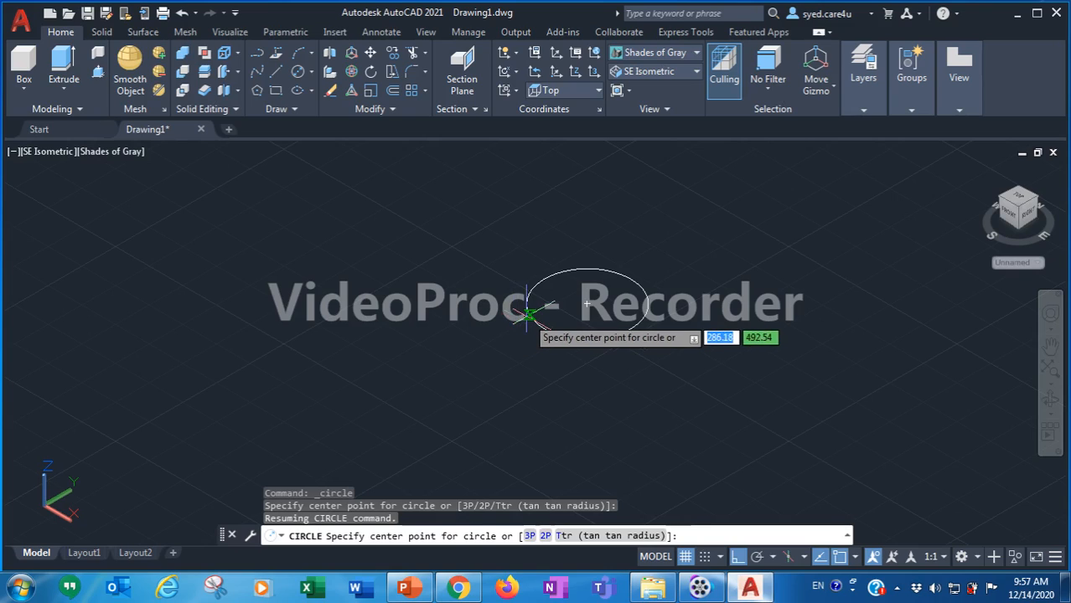
Draw a 56 mm diameter circle concentric with the existing inner circle
click(587, 303)
text(d)
key(Return)
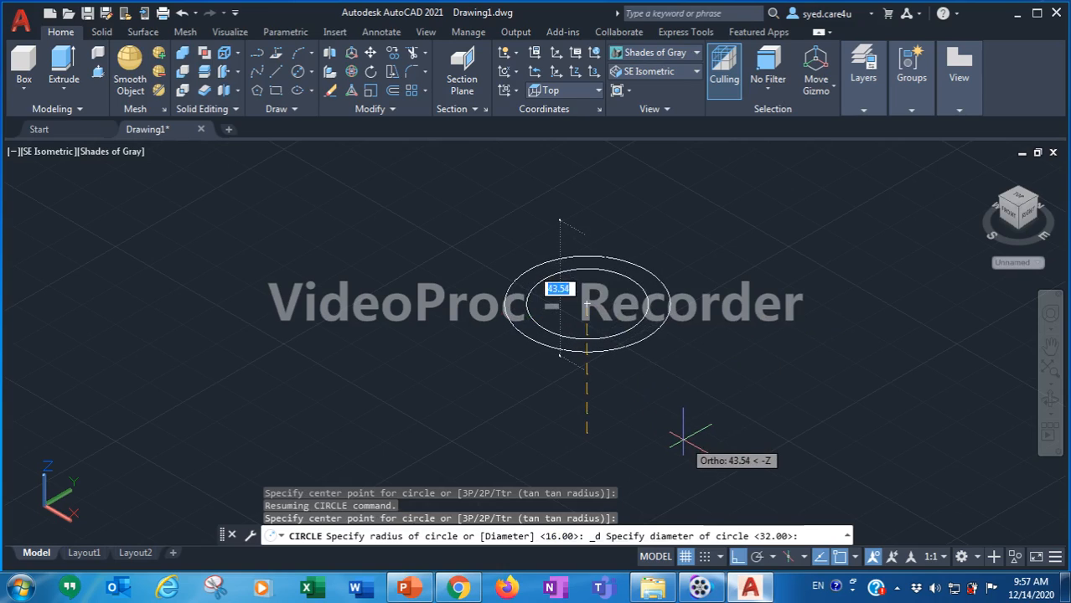
text(56)
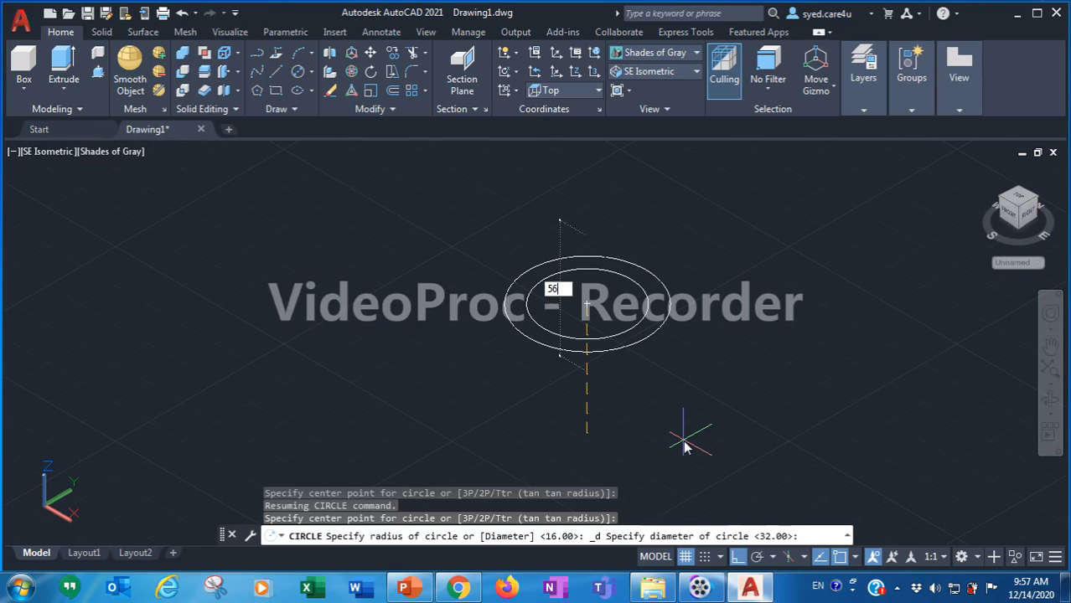
key(Return)
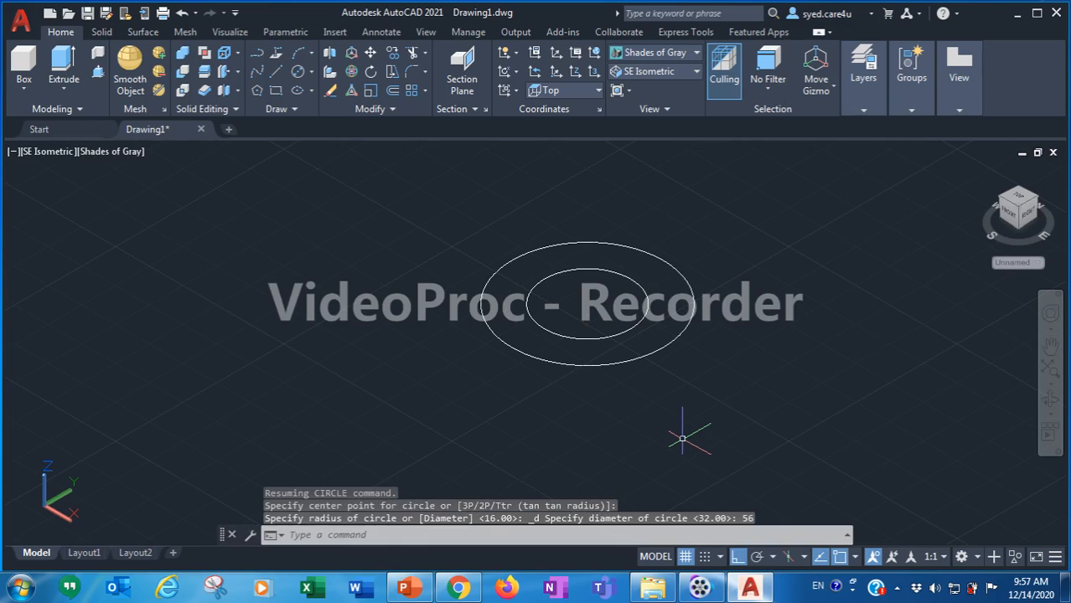
Check the slotted cylinder on the PowerPoint slide, then in AutoCAD draw a line from the circles' center to the outer circle's back quadrant
click(404, 590)
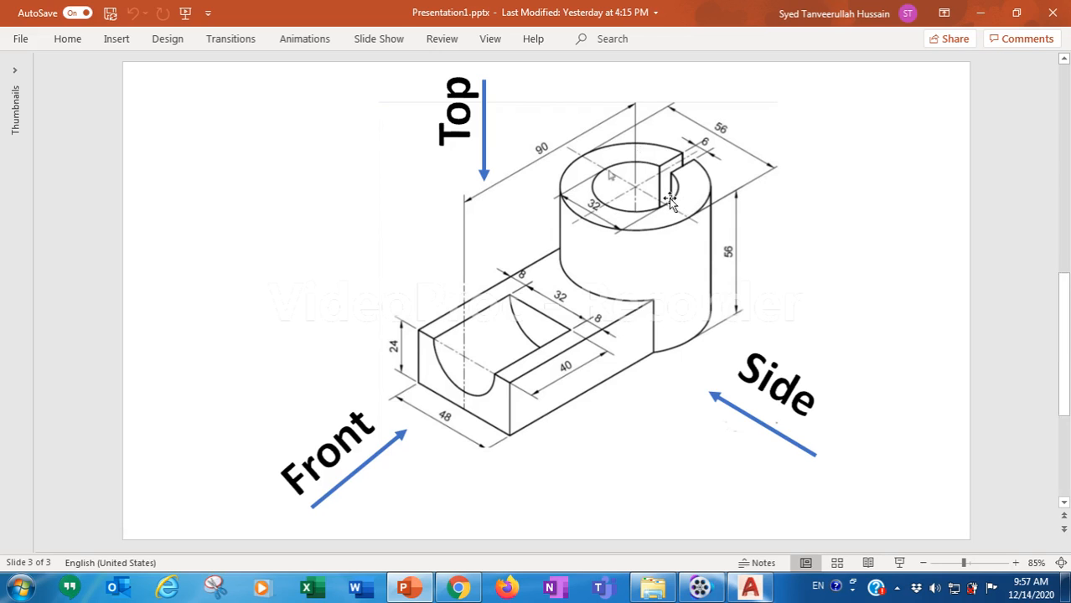
scroll(669, 198, up, 2)
scroll(678, 224, down, 2)
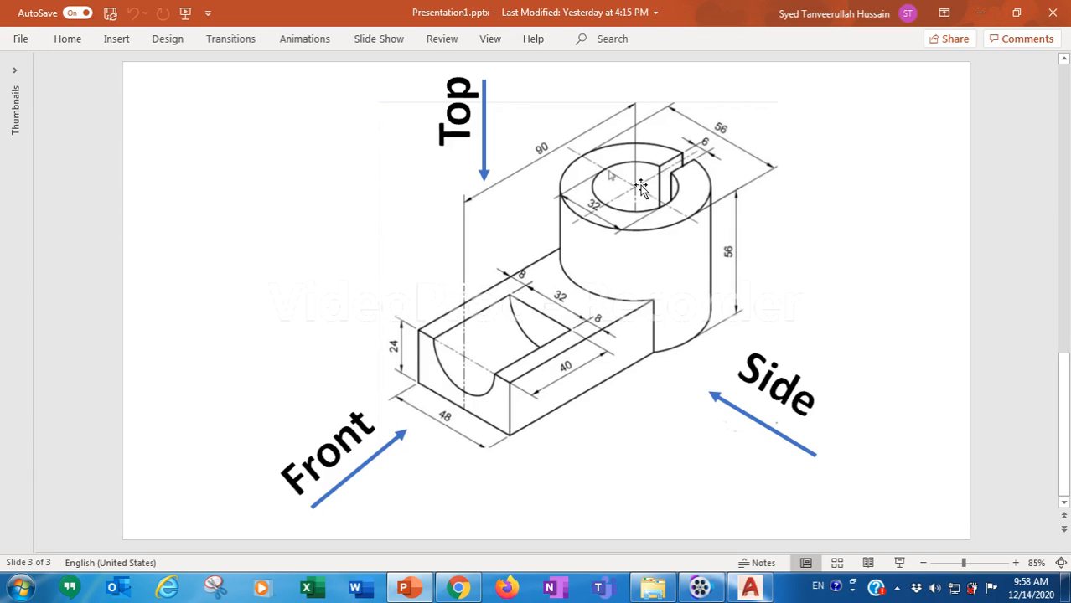
click(412, 592)
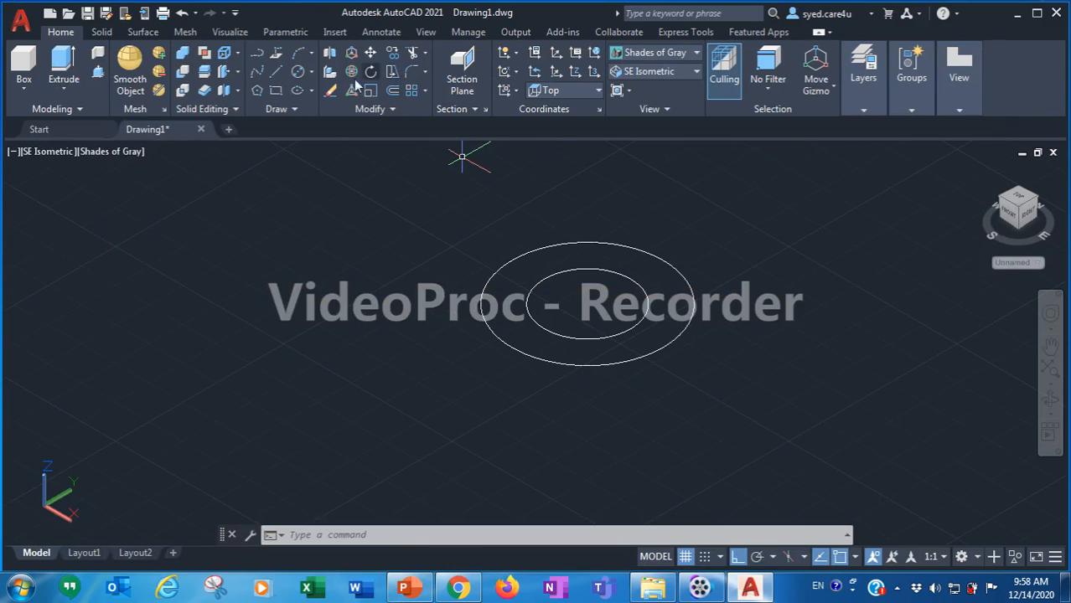
click(277, 72)
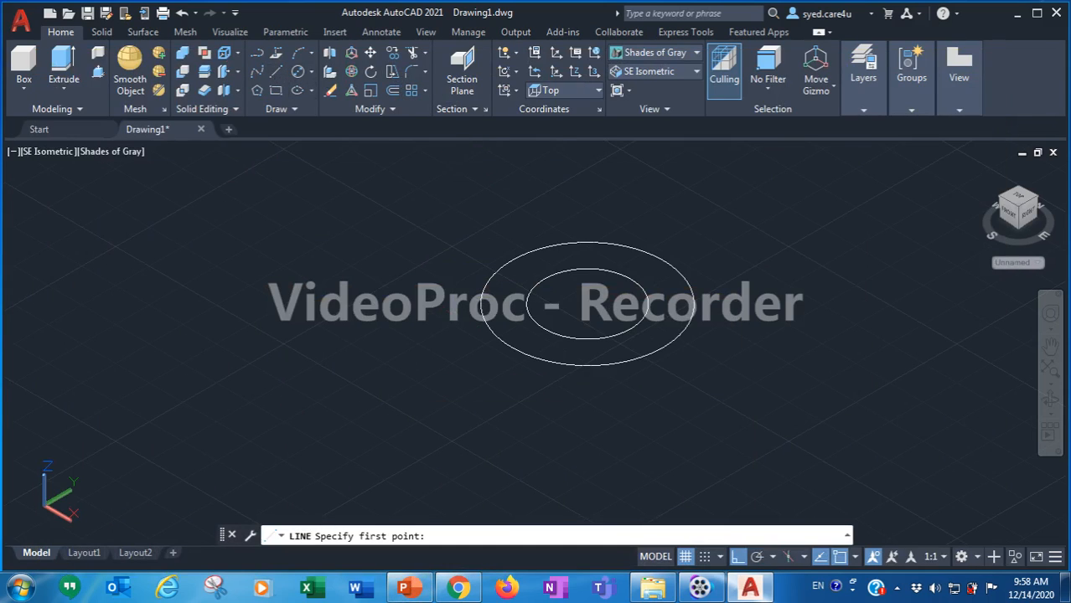
click(588, 303)
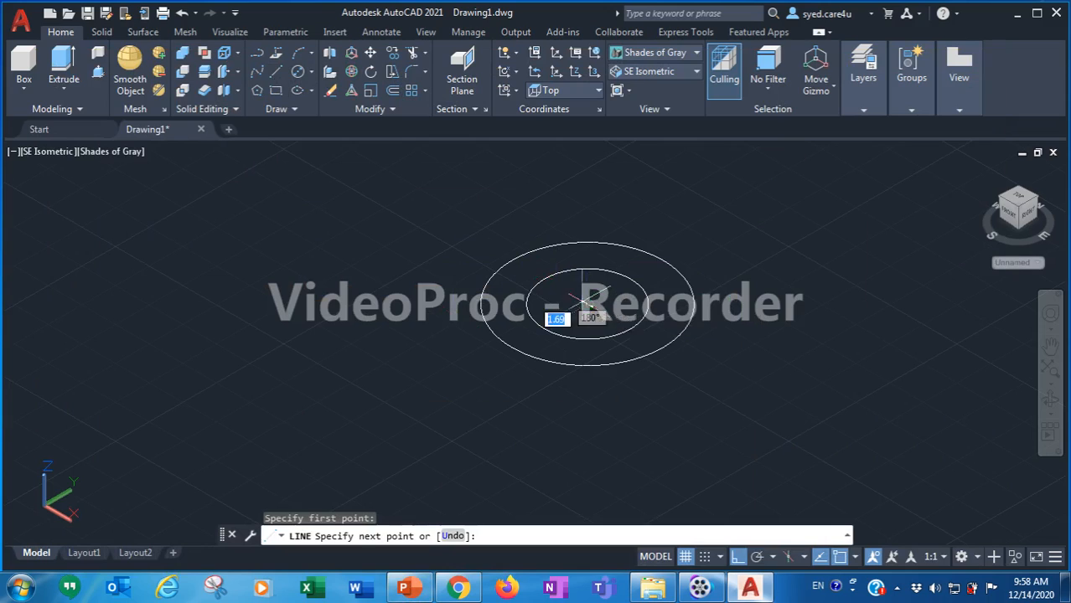
click(662, 260)
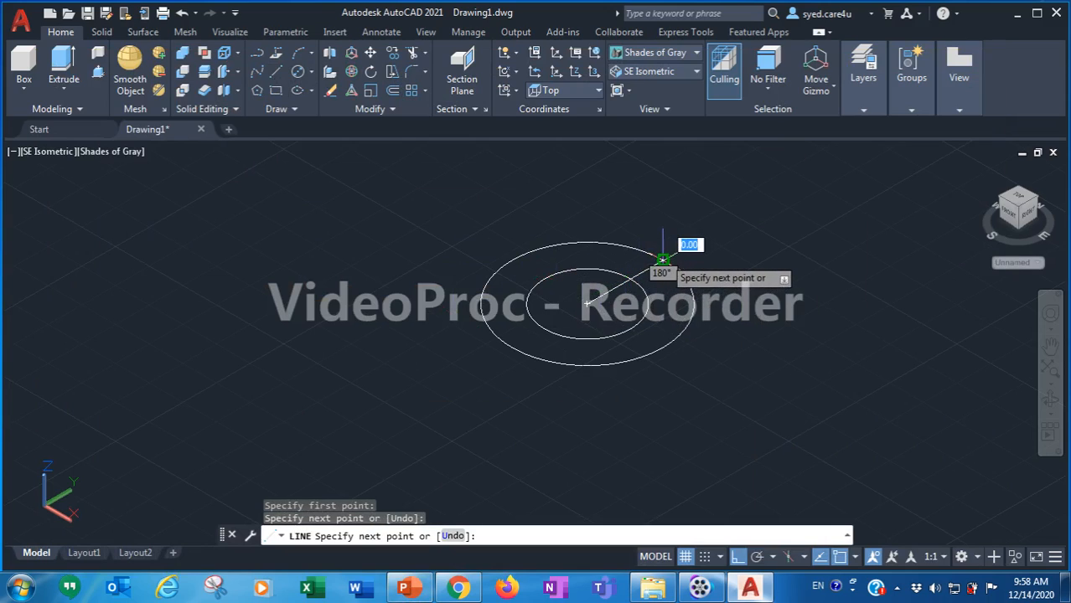
key(Escape)
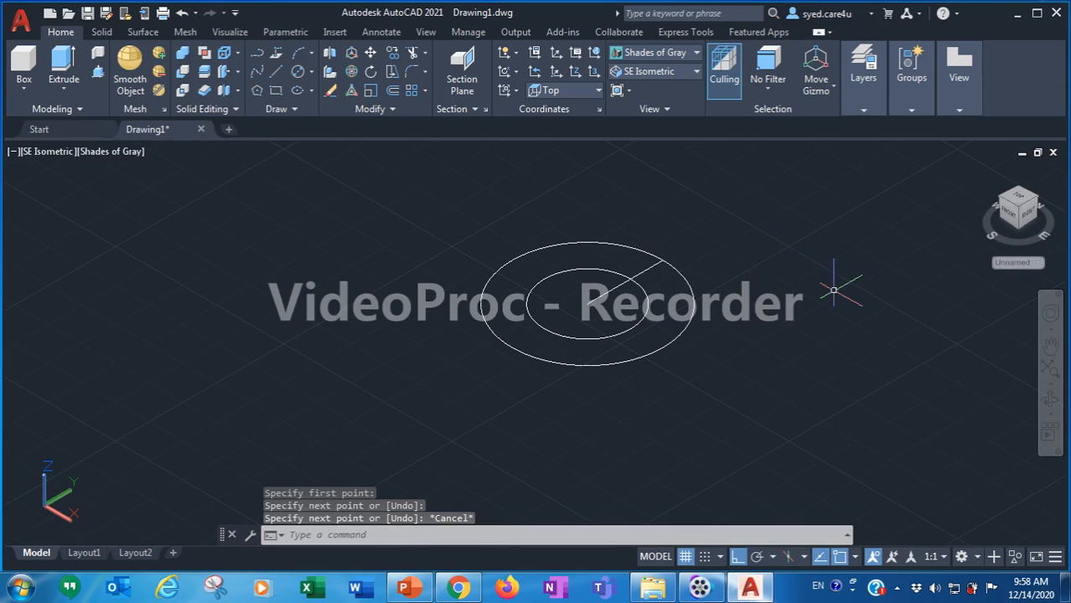
After rechecking the slot width on the PowerPoint slide, offset the radial line 3 mm to both sides in AutoCAD
scroll(811, 311, up, 2)
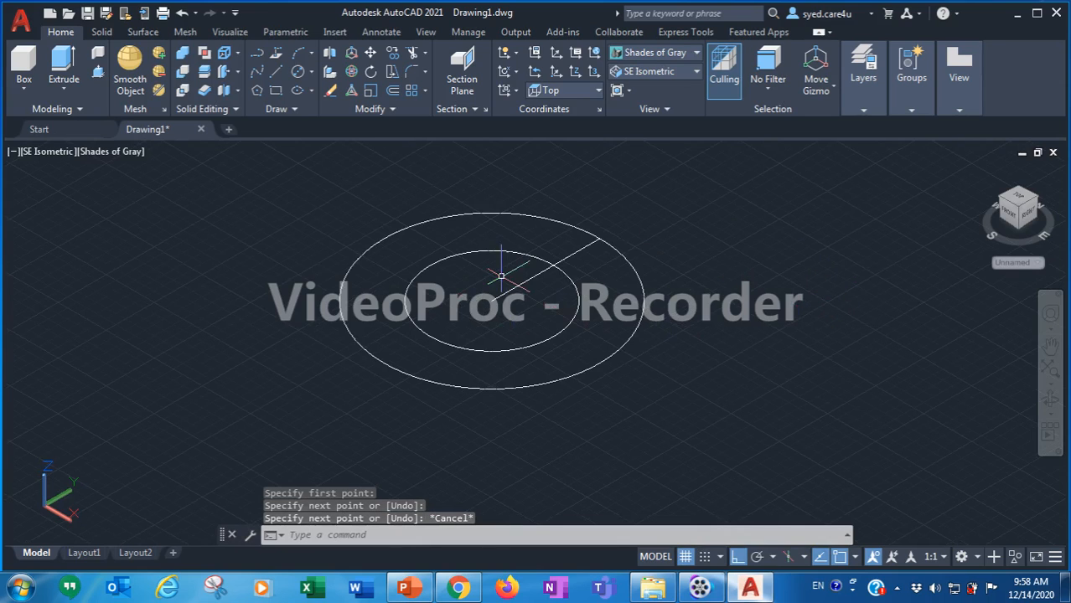
click(404, 588)
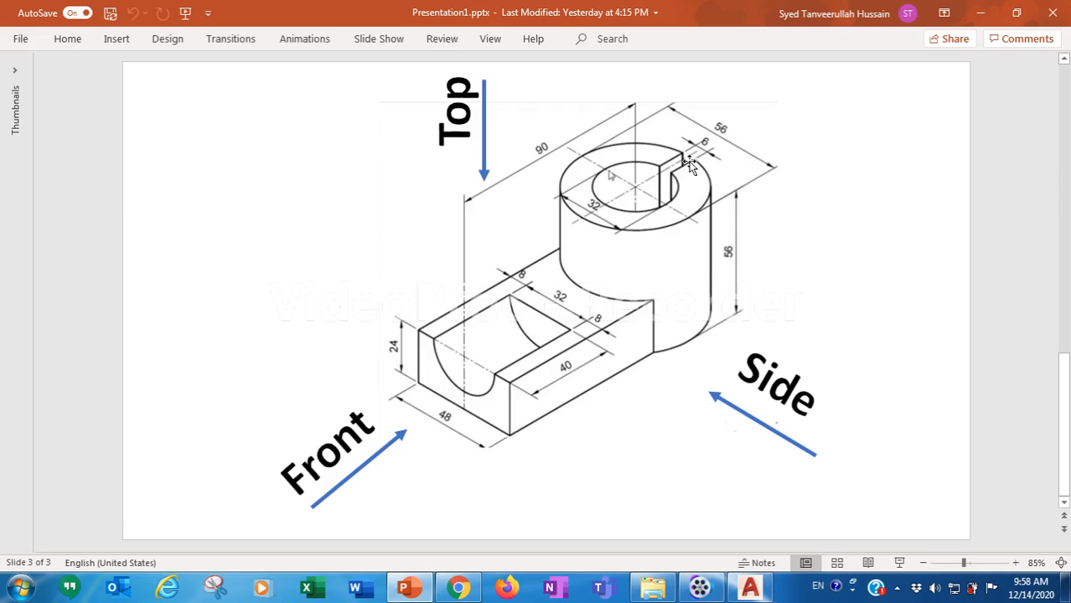
mouse_move(416, 592)
click(407, 588)
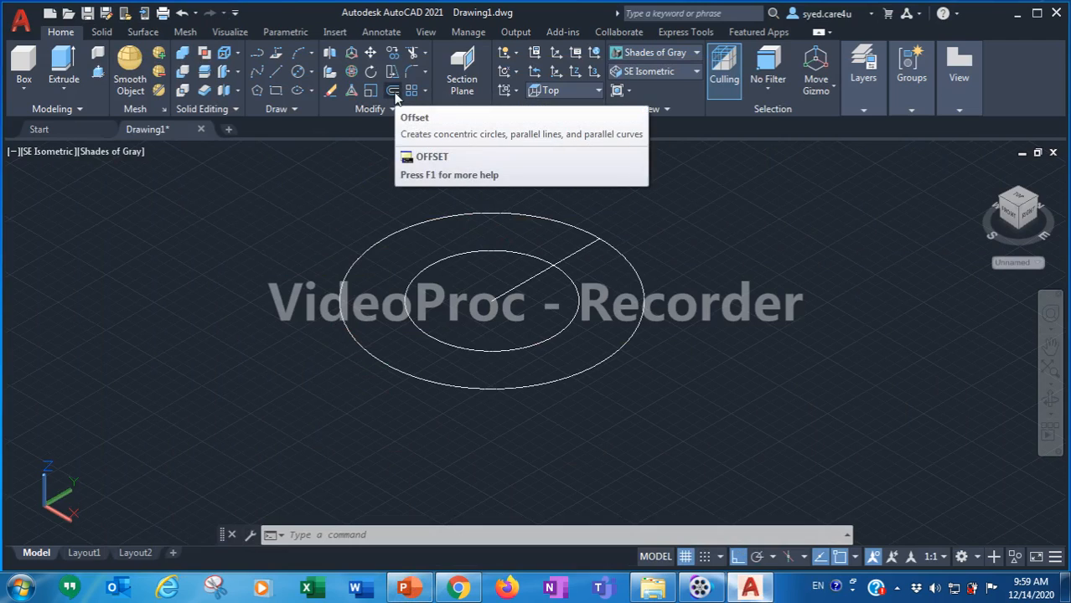
click(394, 93)
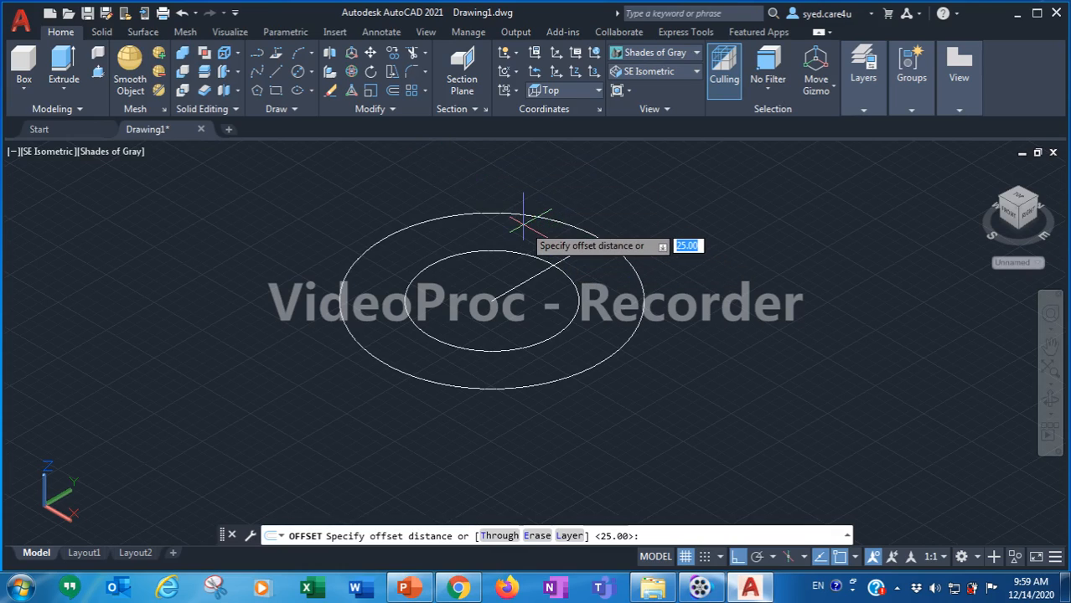
text(3)
key(Return)
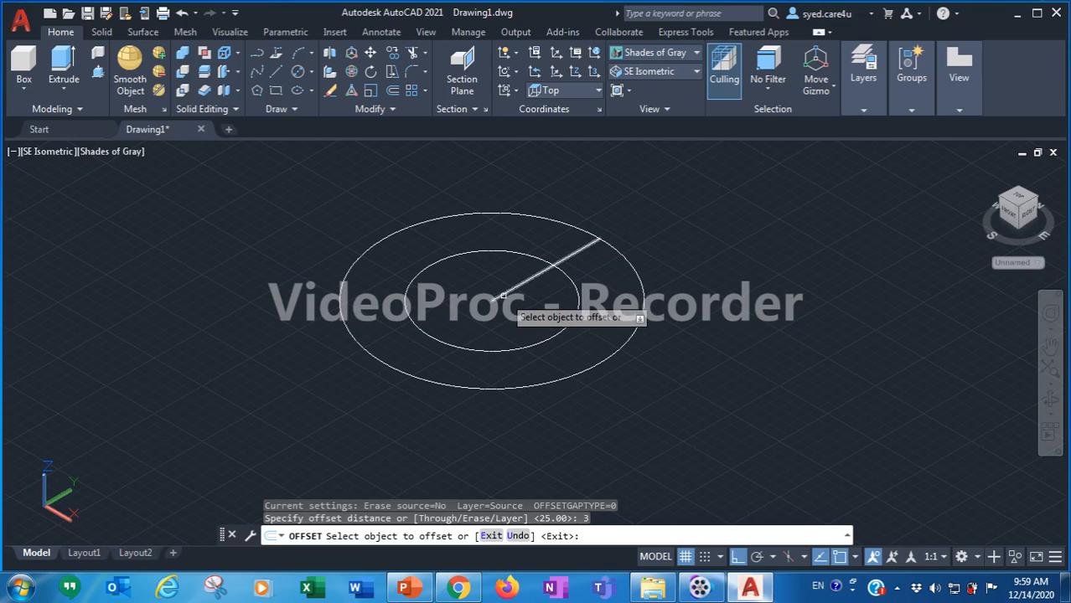
click(545, 273)
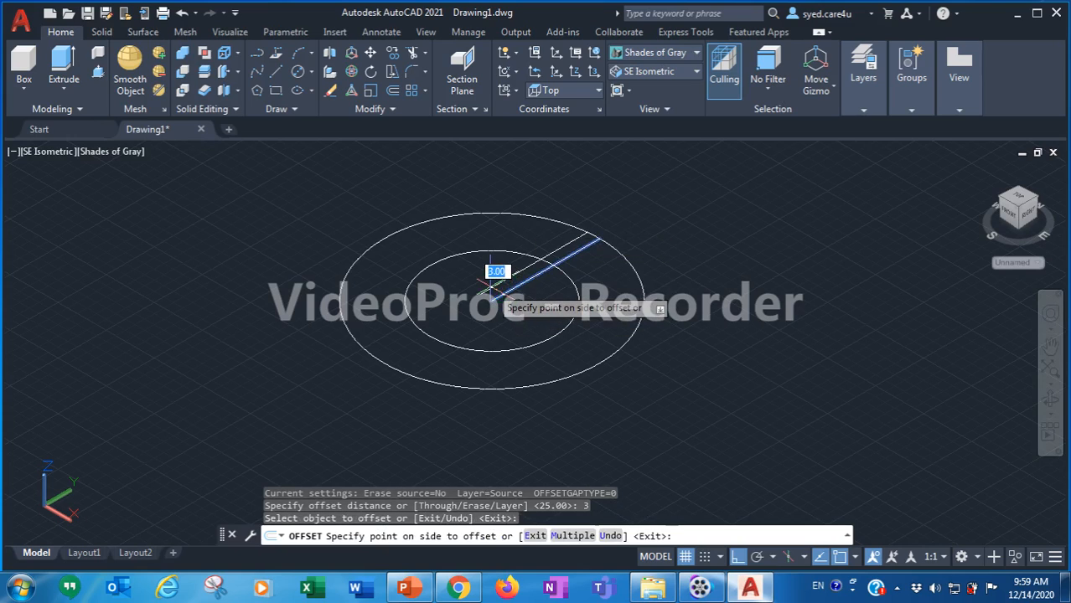
click(493, 285)
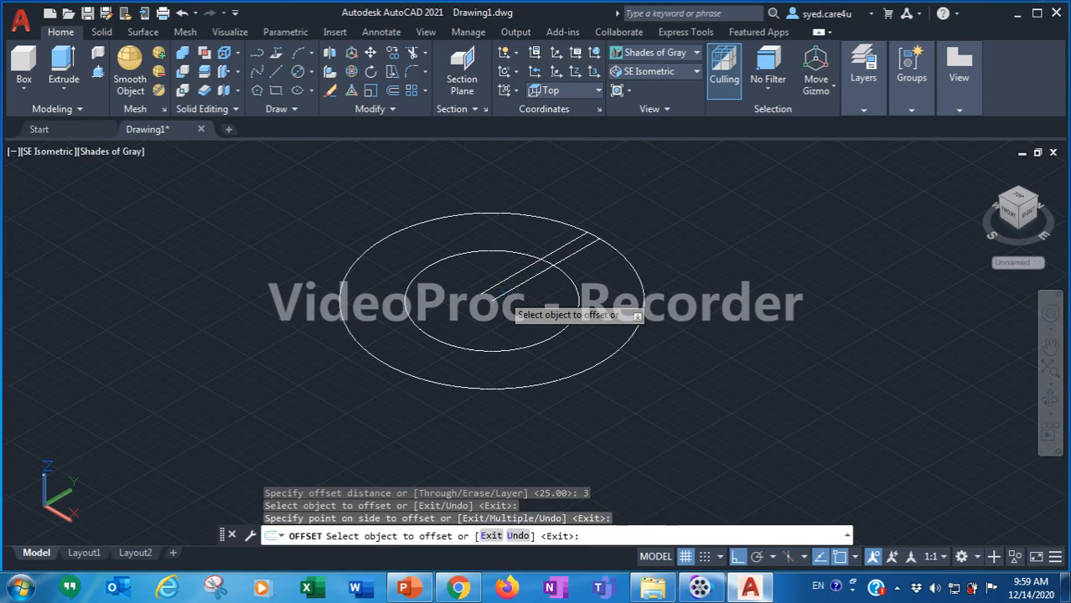
click(501, 294)
click(517, 315)
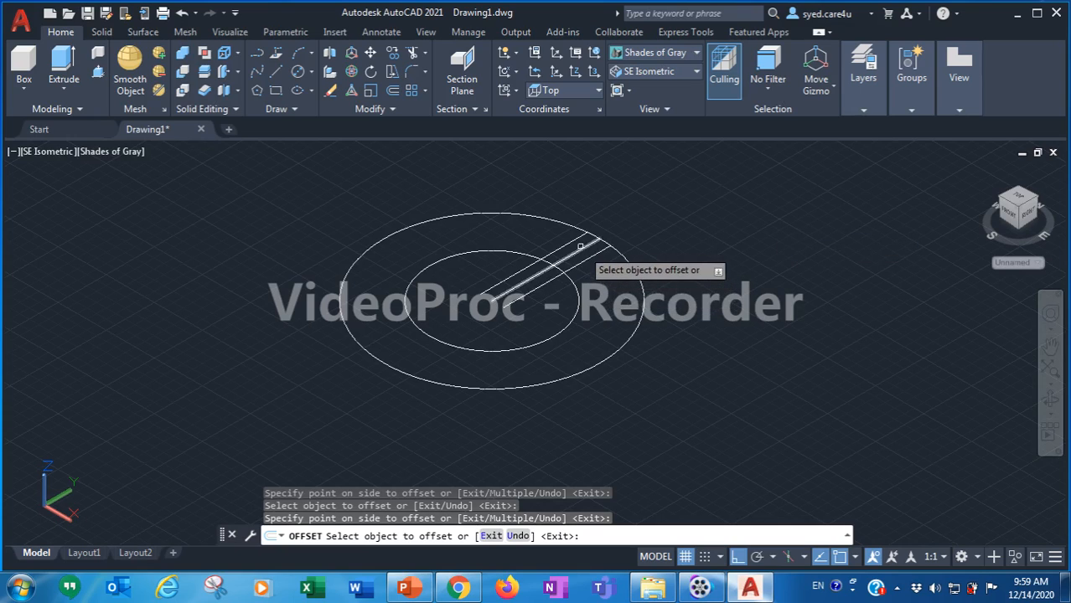
scroll(727, 308, up, 1)
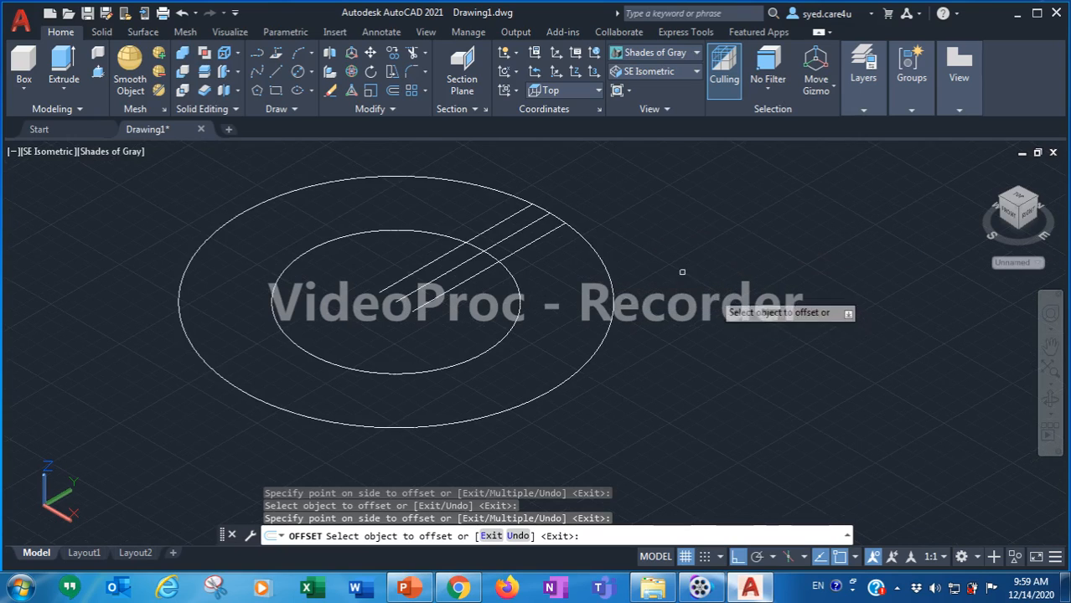
key(Escape)
key(Escape)
key(Escape)
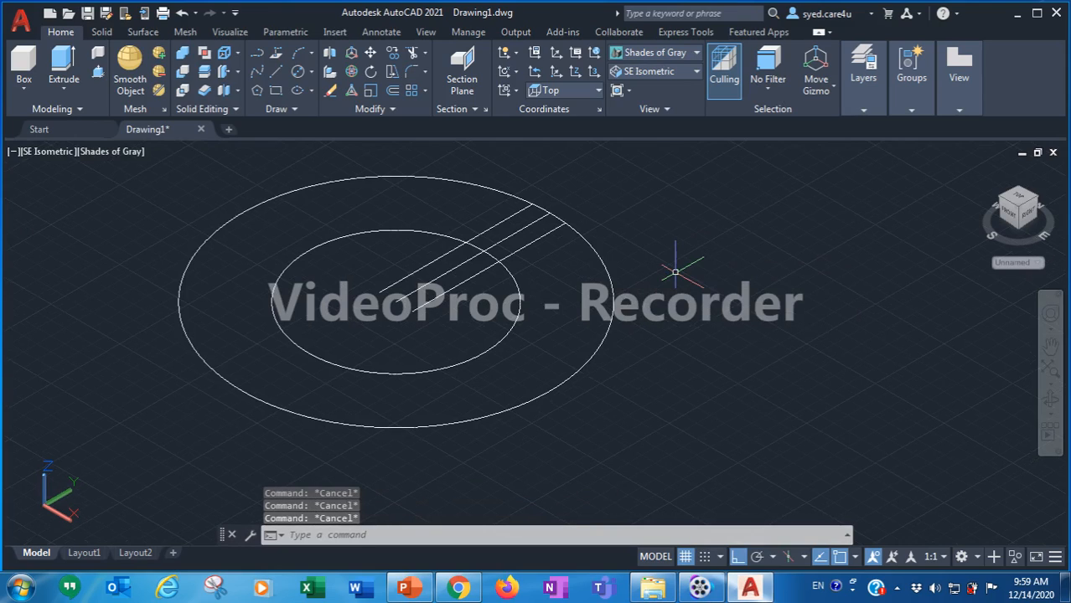
Trim the parts of the three parallel slot lines that lie inside the inner circle
scroll(675, 271, up, 2)
mouse_move(635, 245)
middle_down()
mouse_move(681, 302)
mouse_move(694, 286)
middle_up()
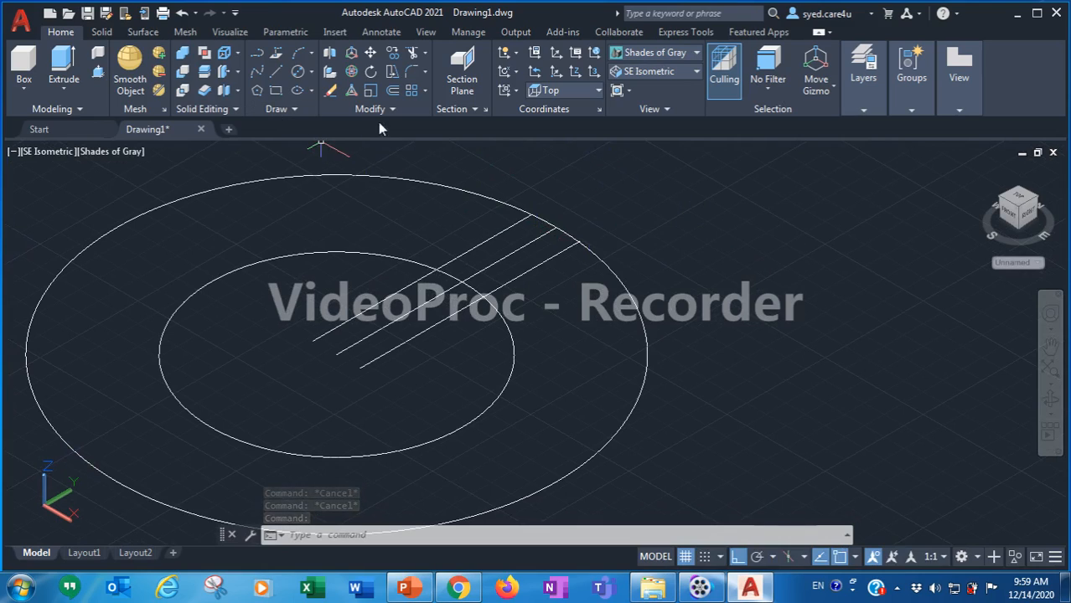
click(413, 55)
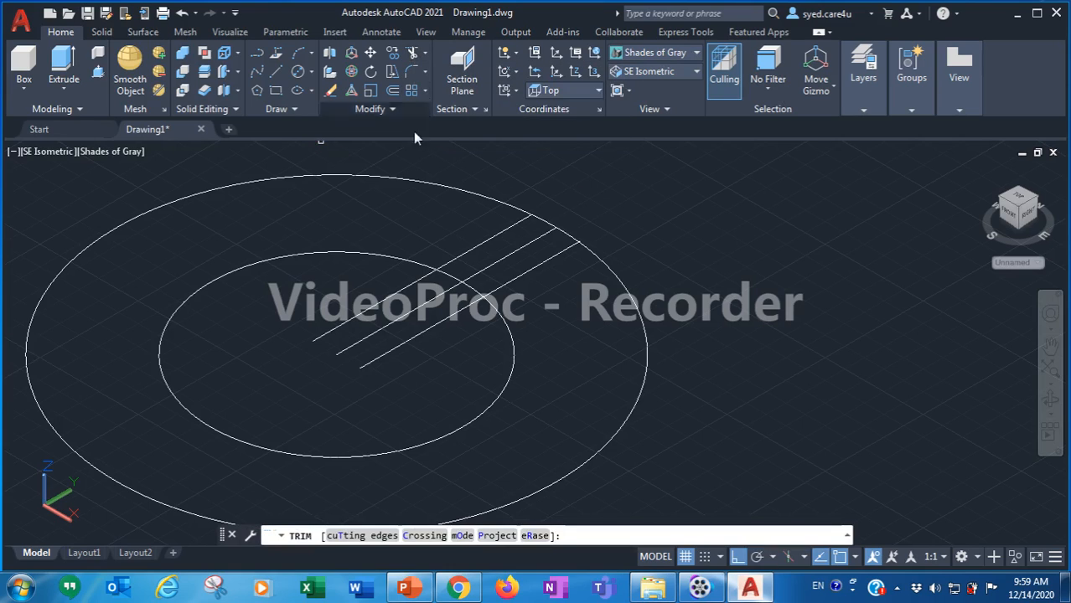
click(390, 295)
click(404, 314)
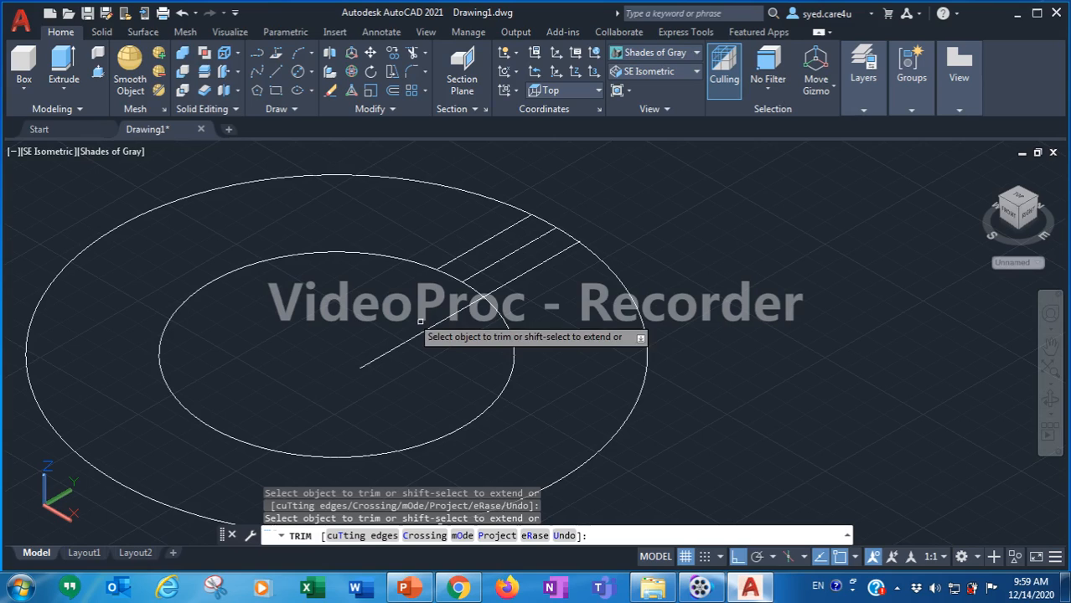
click(434, 328)
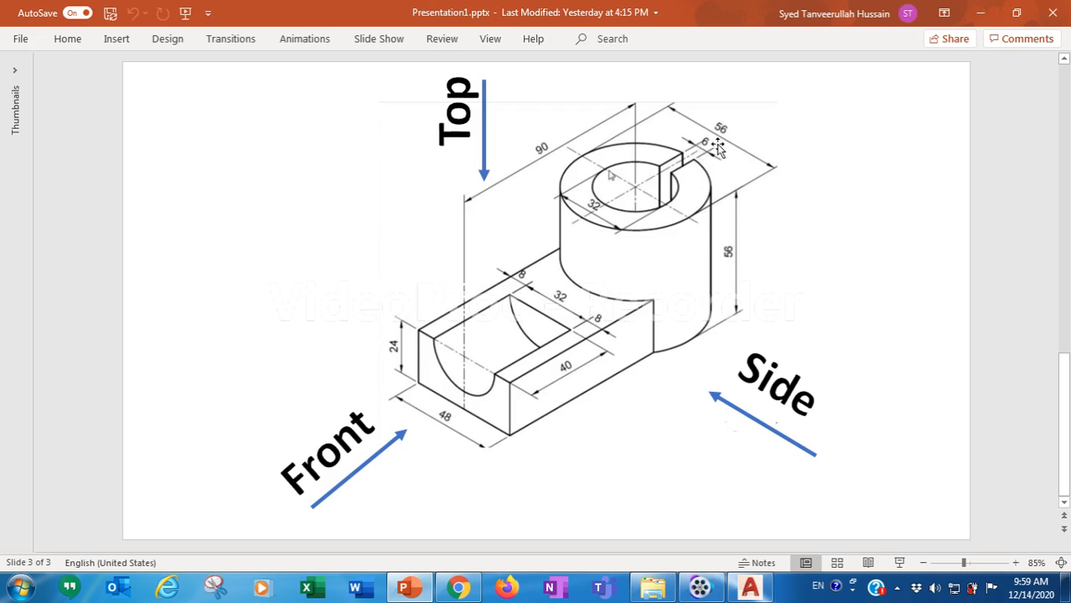
Back in AutoCAD, trim away the middle line and both circles' arcs between the outer slot lines to open the 6 mm slot
click(407, 587)
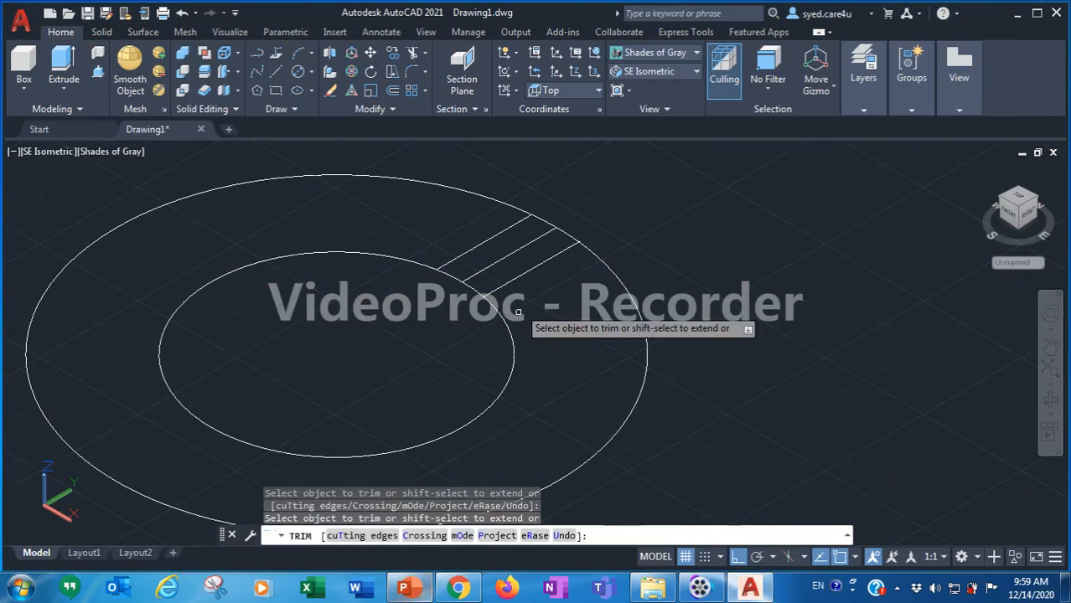
click(476, 277)
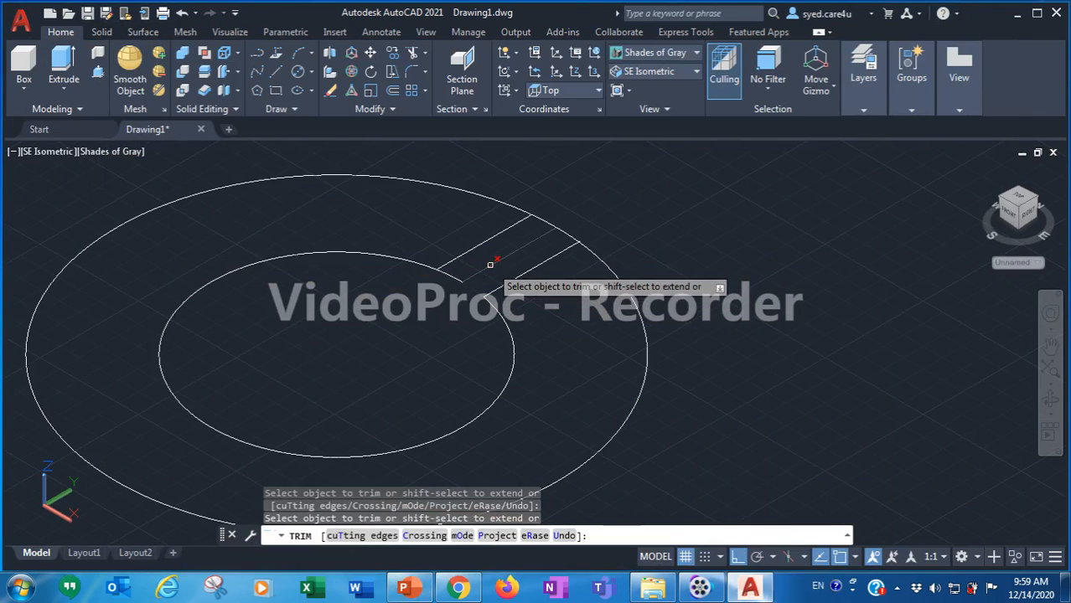
click(561, 226)
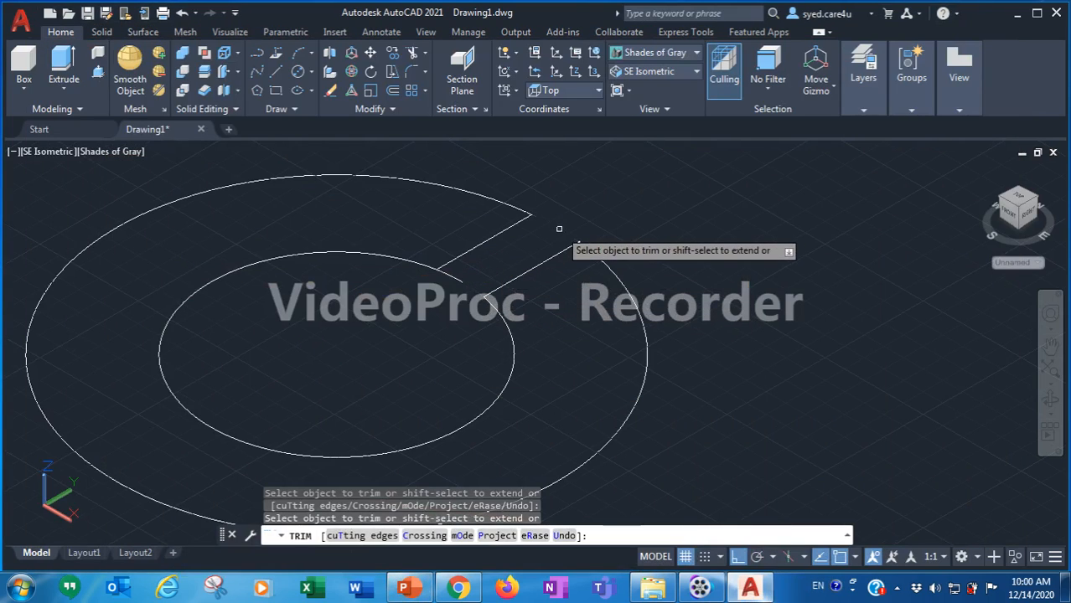
click(469, 279)
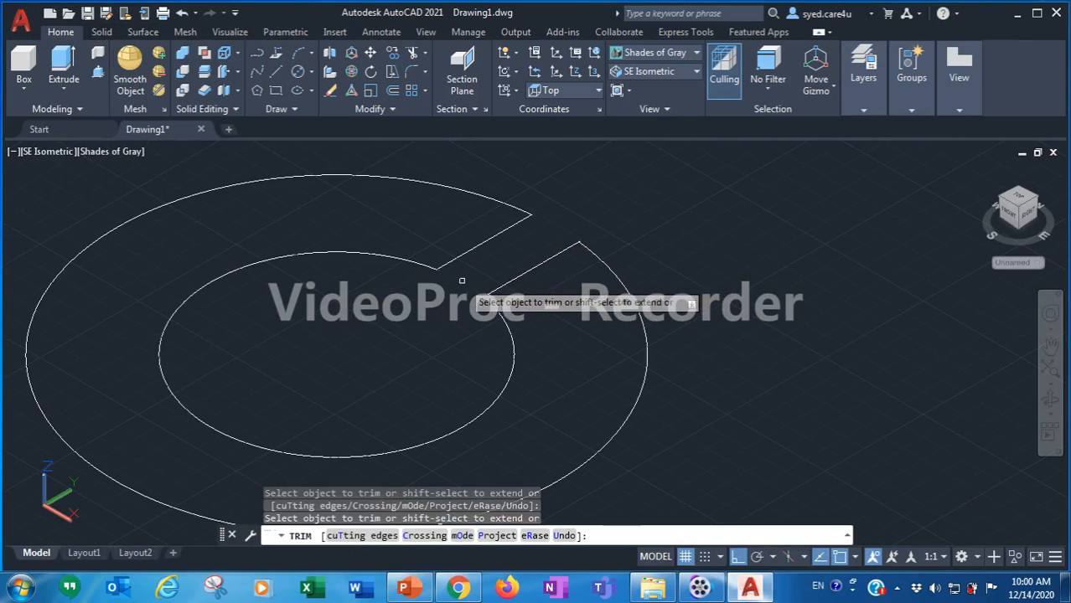
scroll(432, 328, down, 2)
scroll(666, 317, down, 2)
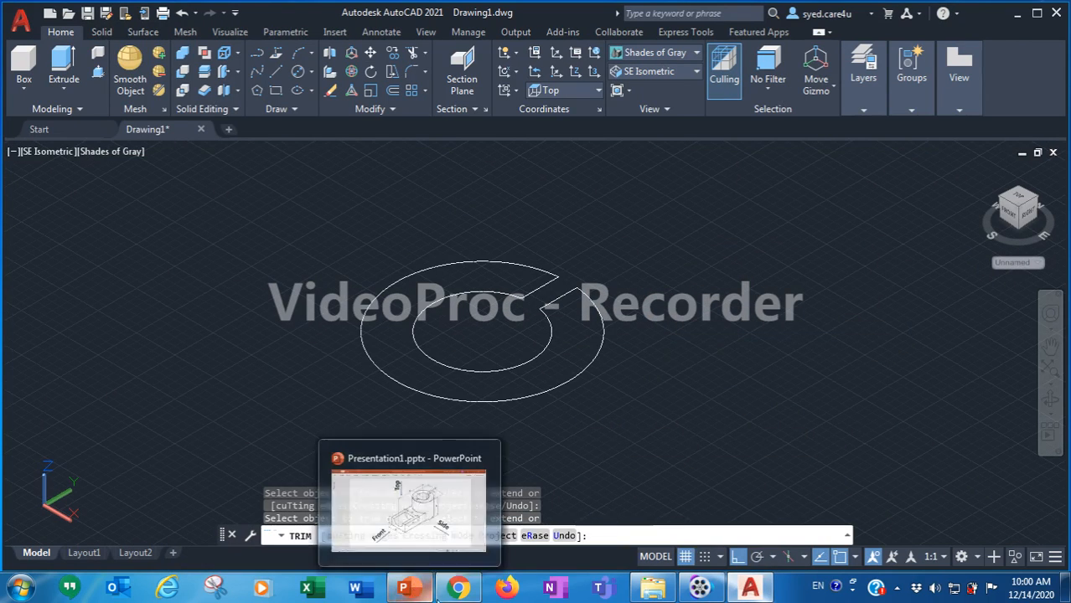
Study the base length and cylinder position on the PowerPoint slide, then return to AutoCAD and frame the slotted ring profile
click(408, 589)
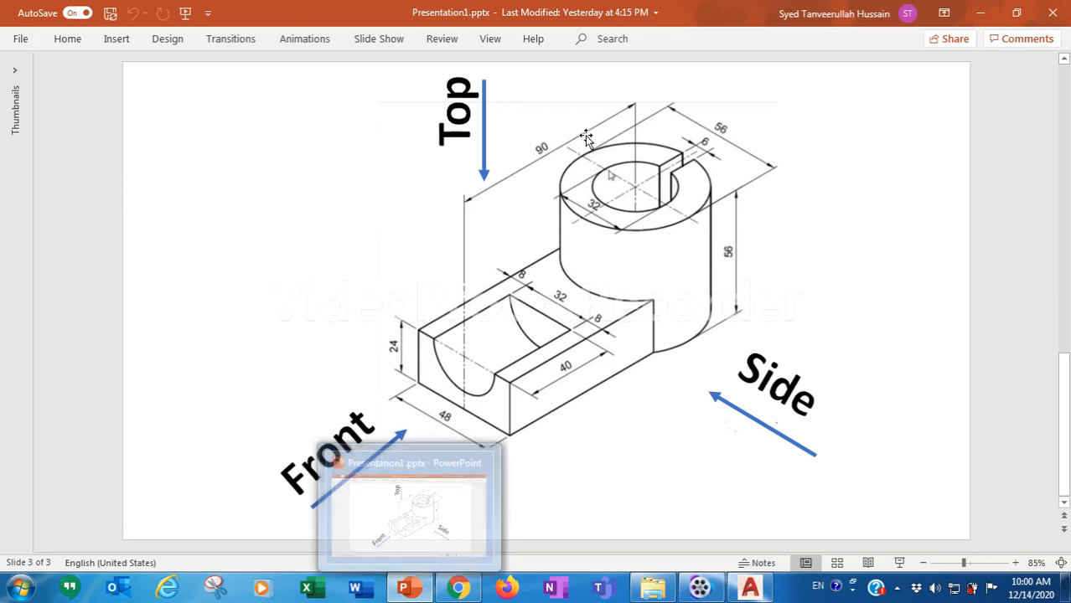
click(411, 595)
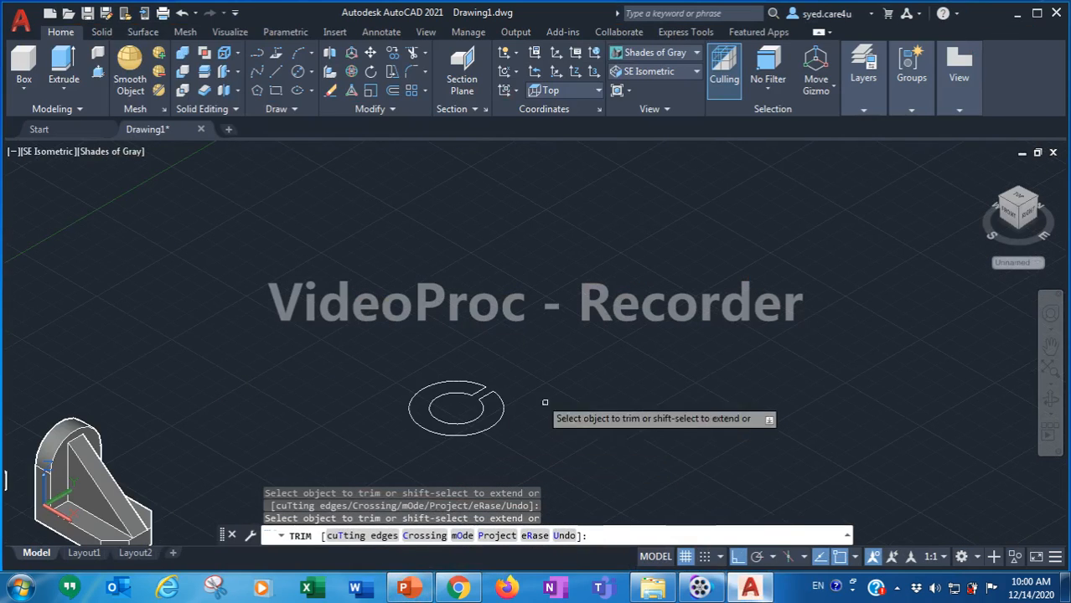
mouse_move(574, 449)
middle_down()
mouse_move(547, 392)
mouse_move(623, 312)
middle_up()
scroll(624, 312, up, 2)
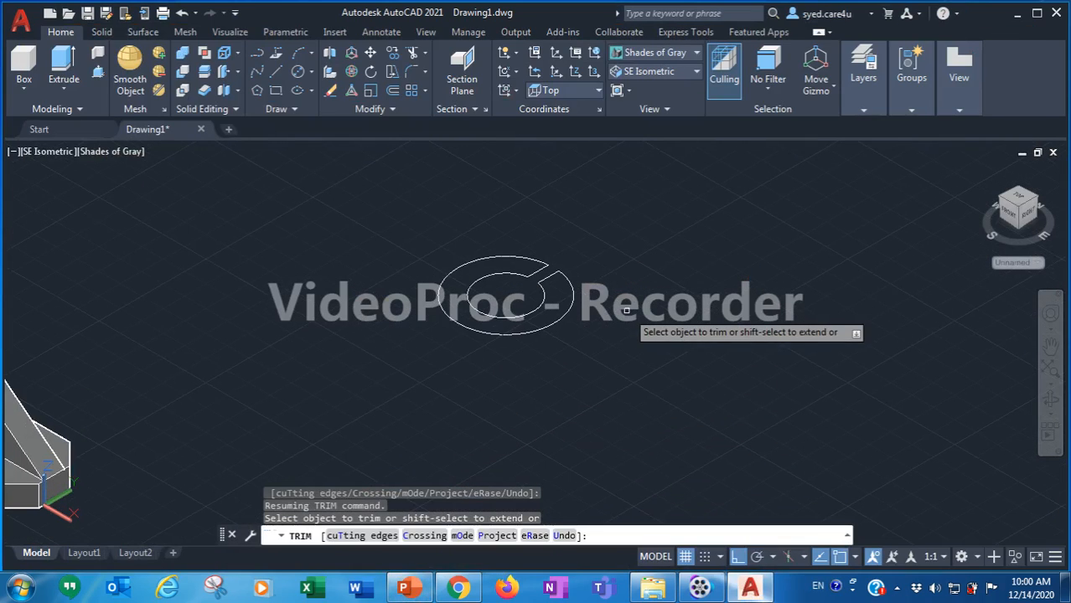
key(Escape)
key(Escape)
key(Escape)
key(Escape)
scroll(621, 323, up, 2)
text(p)
key(Return)
drag(633, 318, 855, 329)
key(Escape)
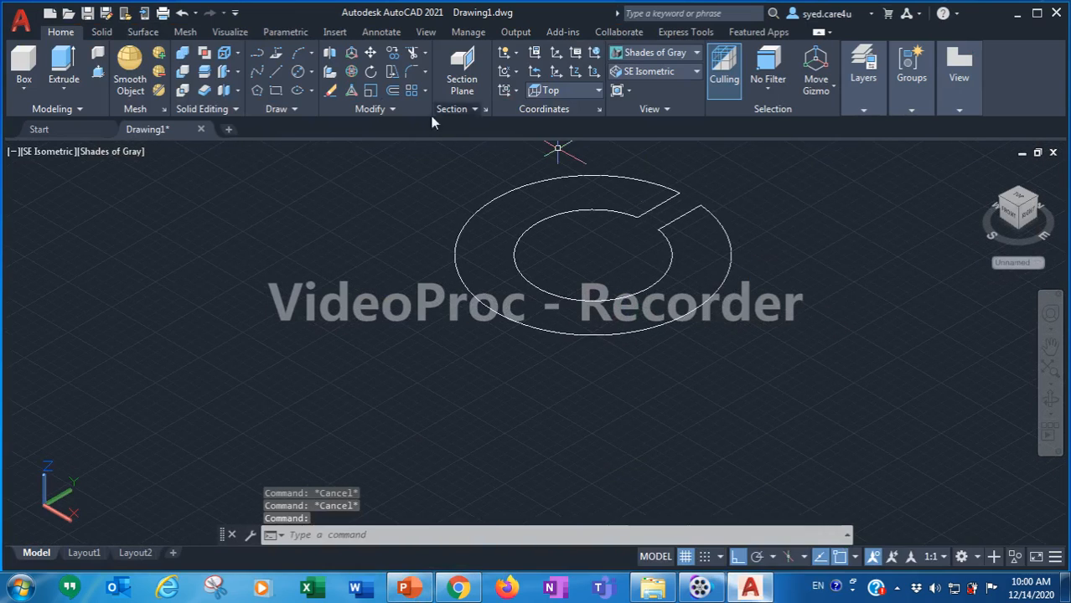
Draw a 90 mm line from the ring's center in the direction opposite the slot, then bring up the PowerPoint slide again
click(277, 72)
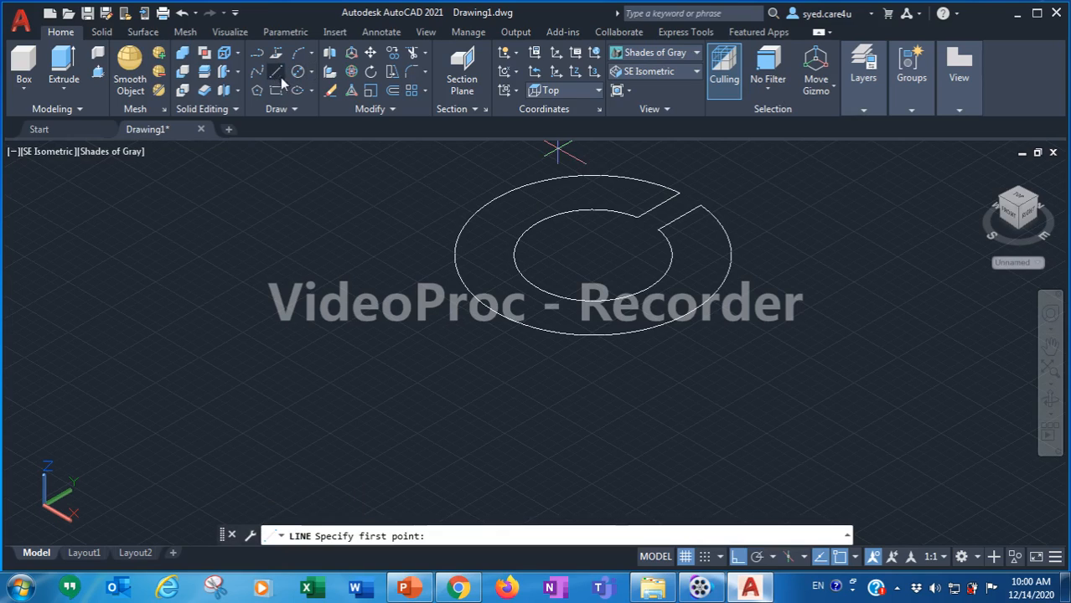
click(592, 255)
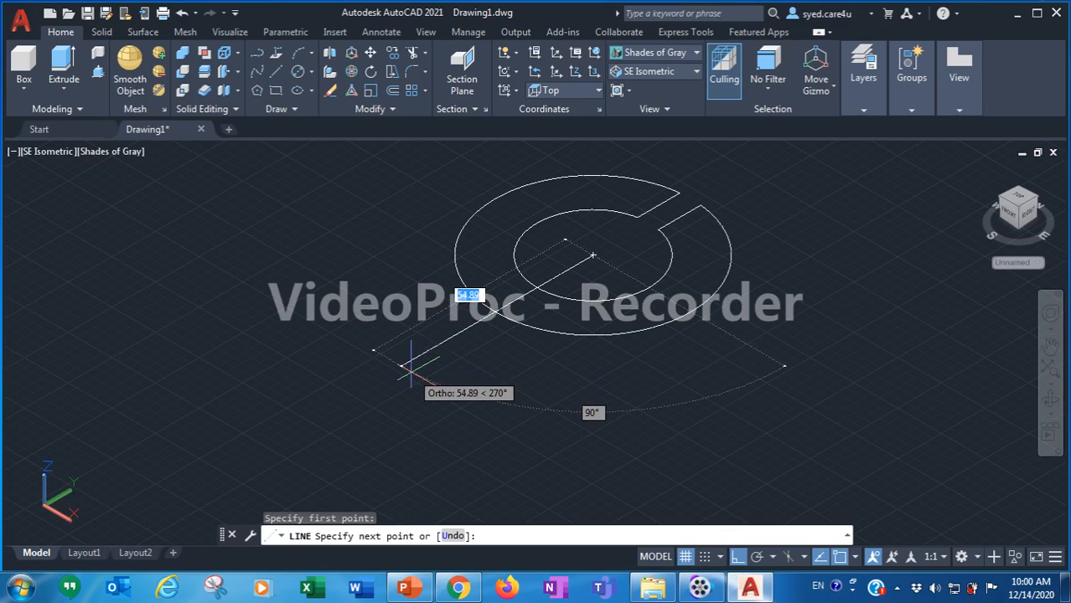
text(90)
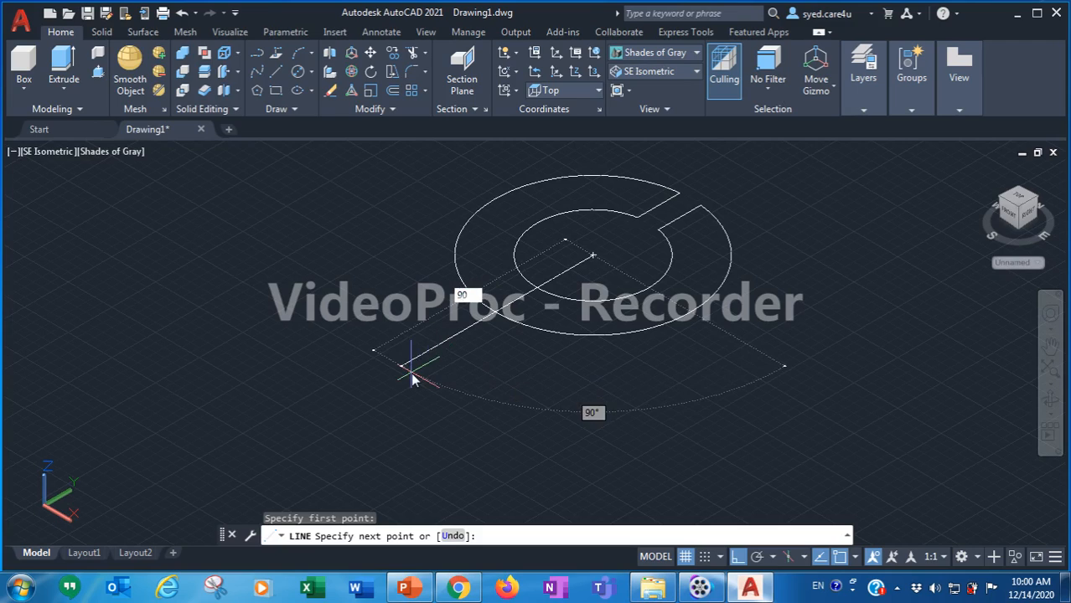
key(Return)
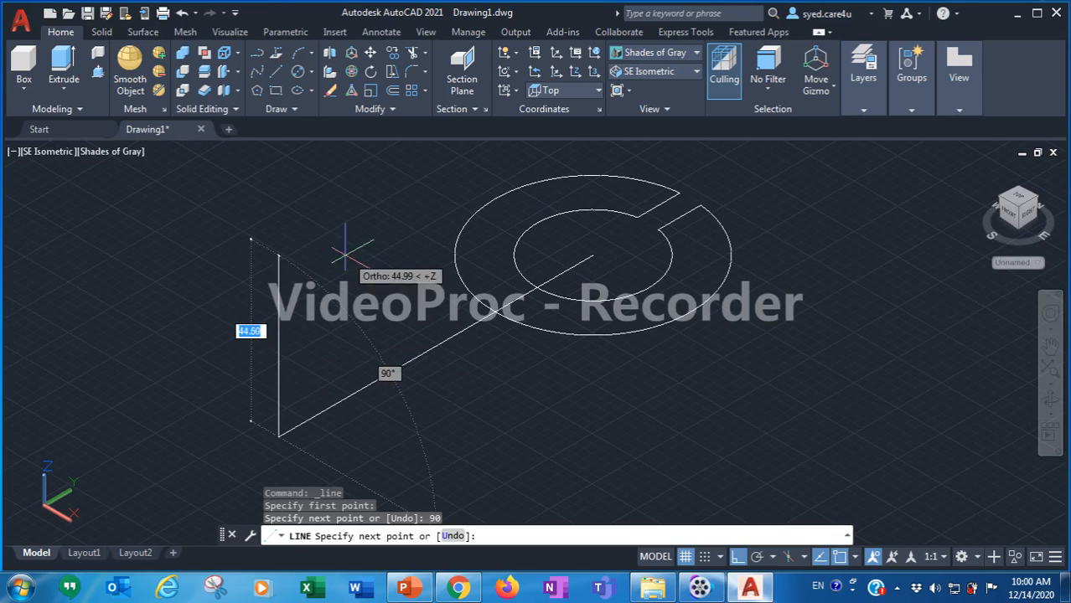
key(Escape)
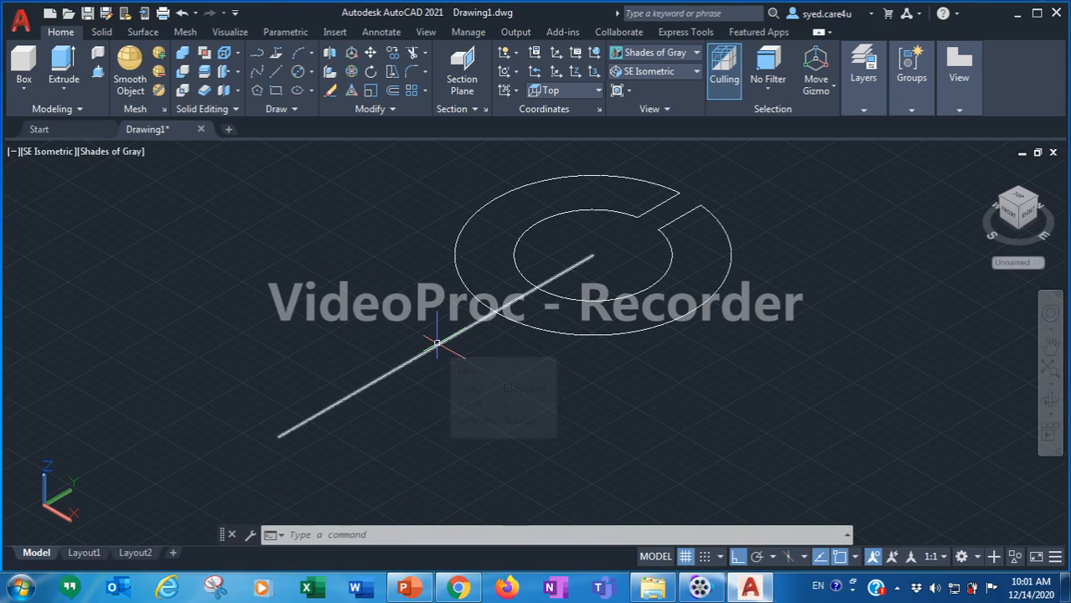
click(410, 592)
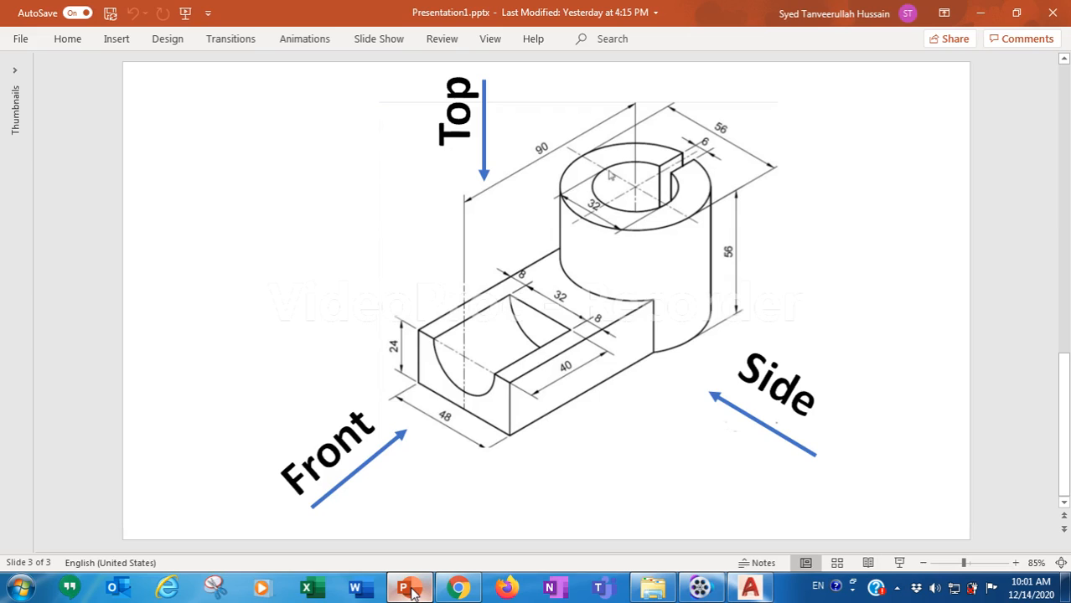